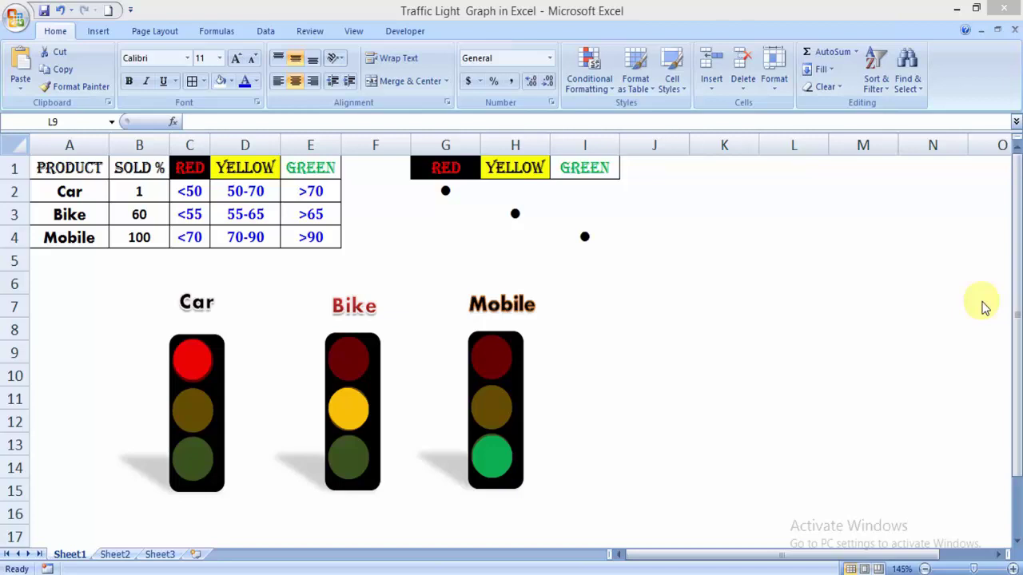
Step: Inspect the Car red lamp and step through the SOLD % values in B2:B4
left_click(249, 351)
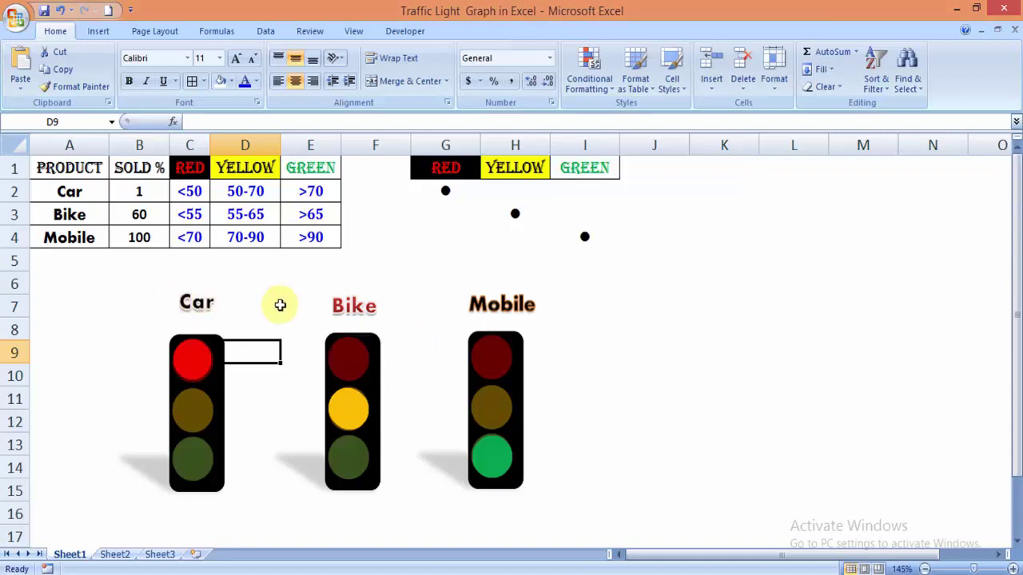
left_click(210, 351)
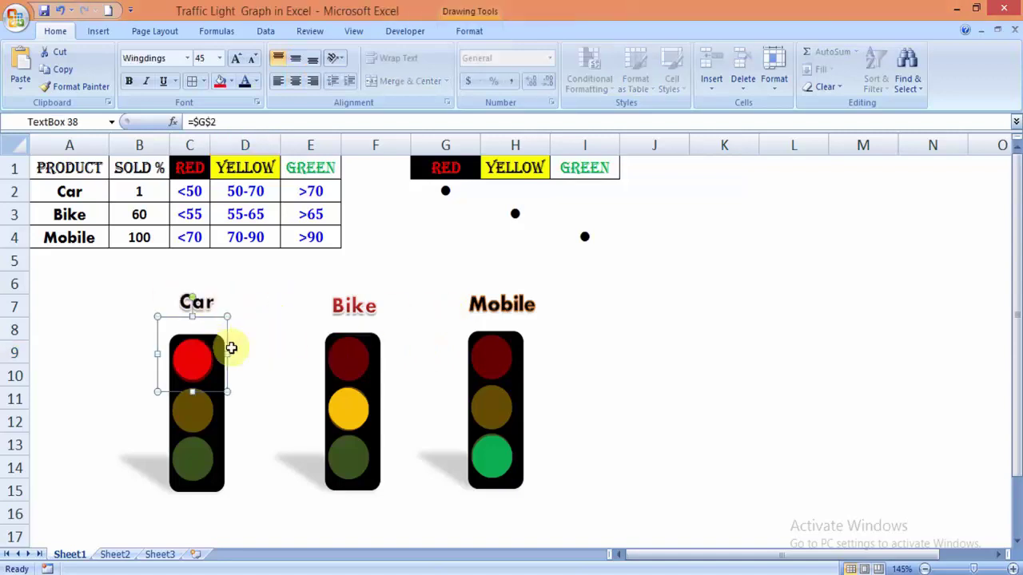
left_click(253, 369)
left_click(301, 276)
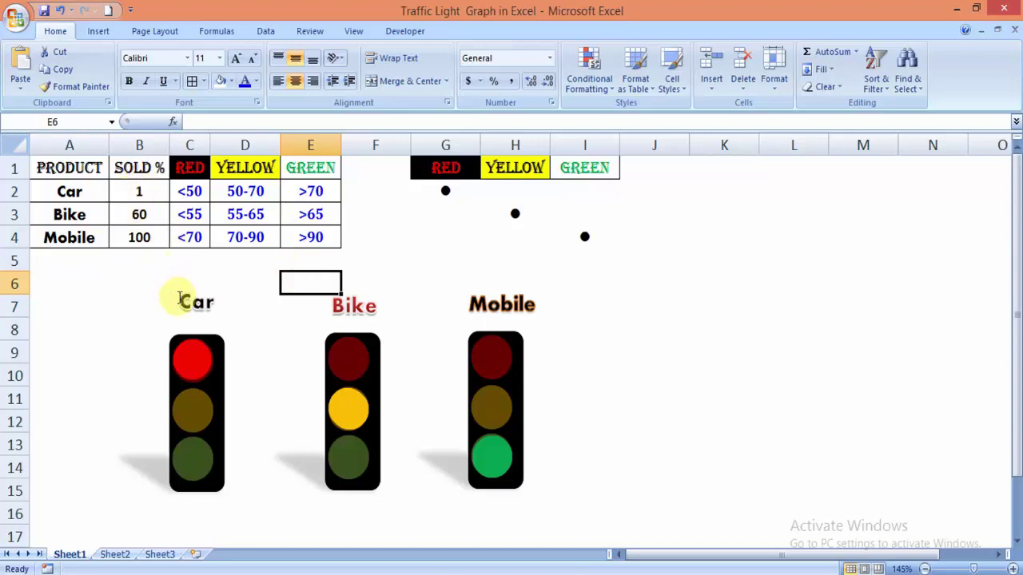
left_click(179, 300)
left_click(98, 278)
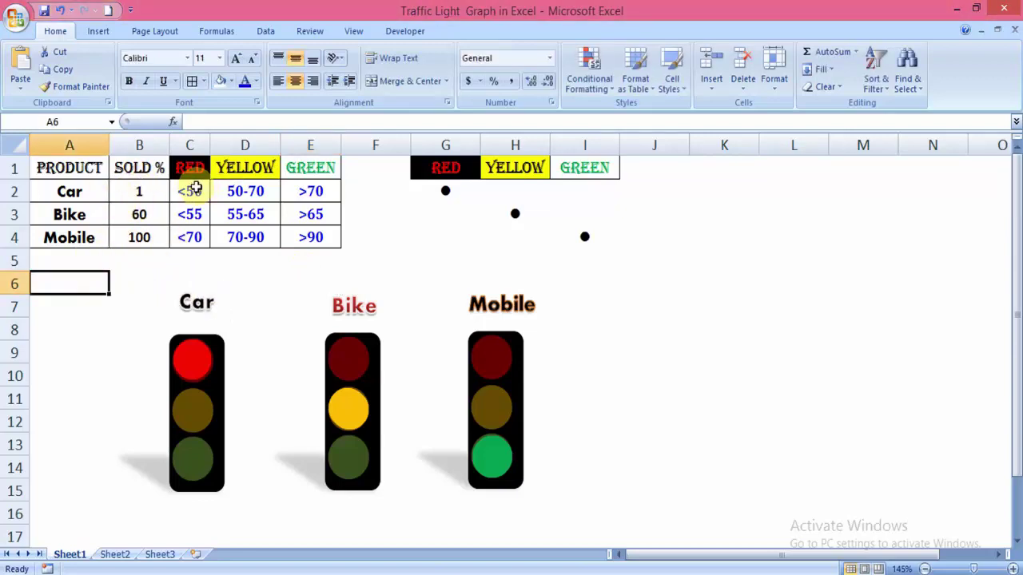
left_click(142, 191)
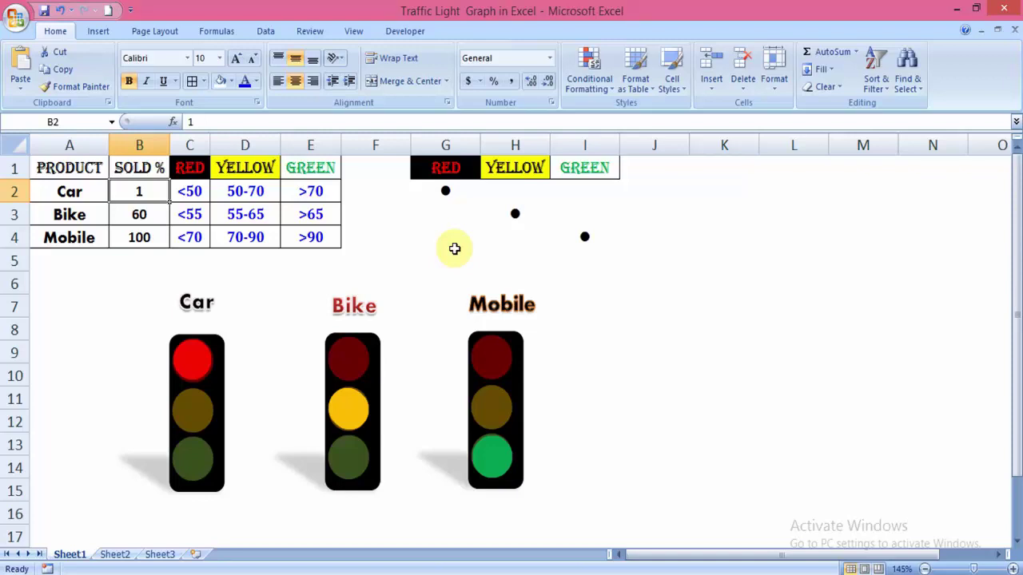
key("Down")
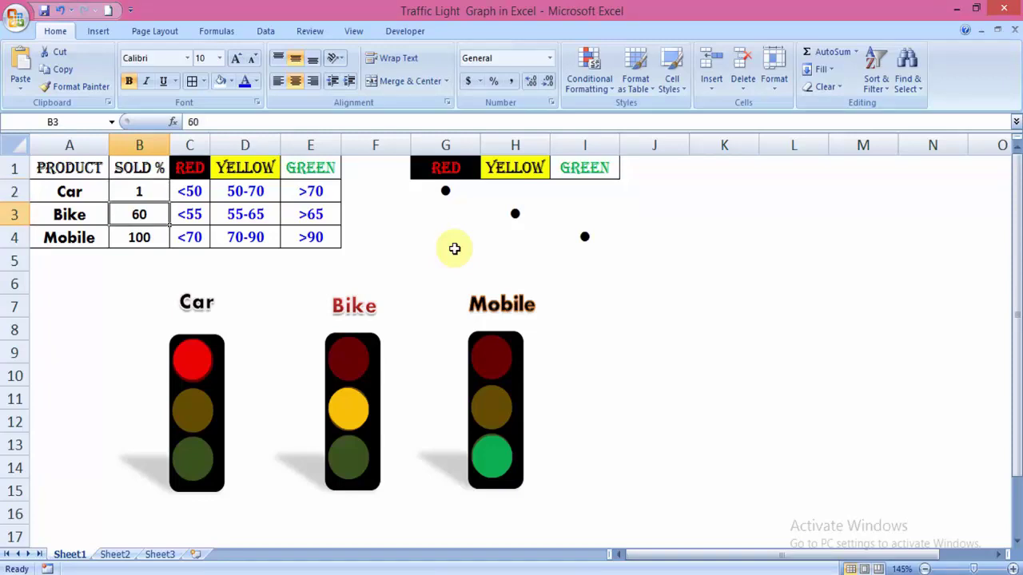
key("Down")
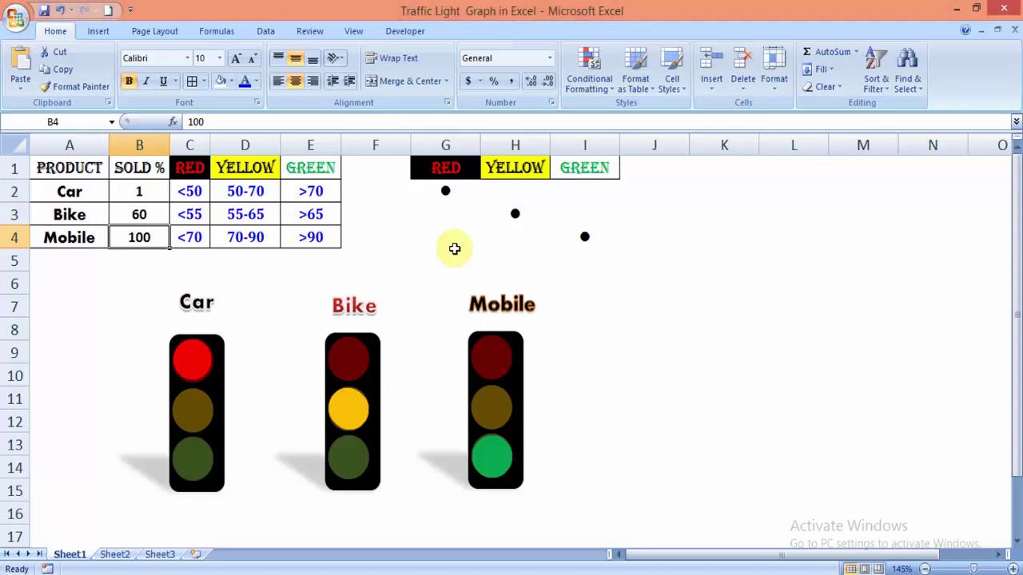
key("Up")
key("Up")
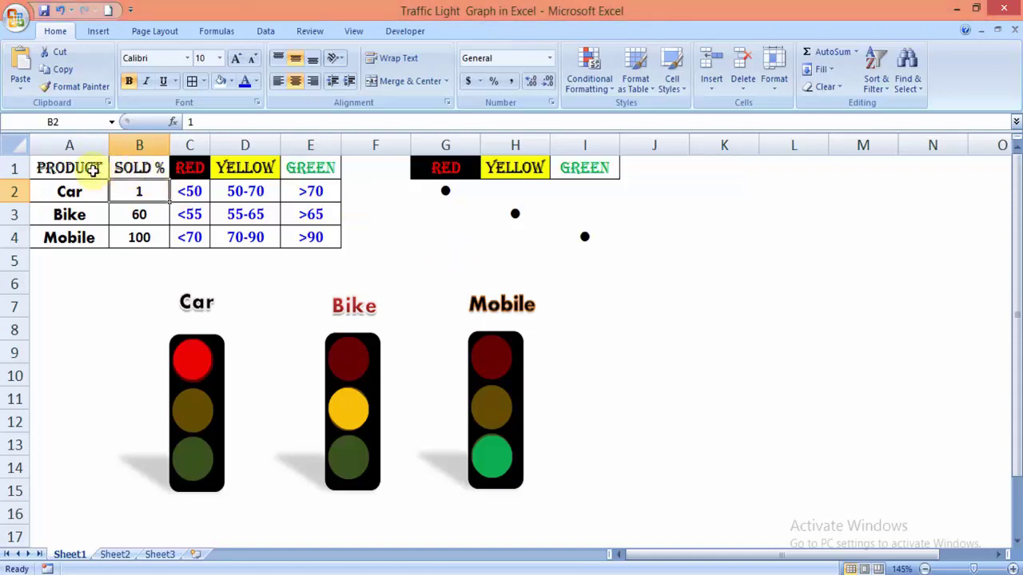
Step: Review the product table's RED and GREEN headings and the dot formula cells G2:I4
left_click_drag(80, 168, 232, 214)
left_click(240, 214)
left_click(196, 169)
left_click(289, 168)
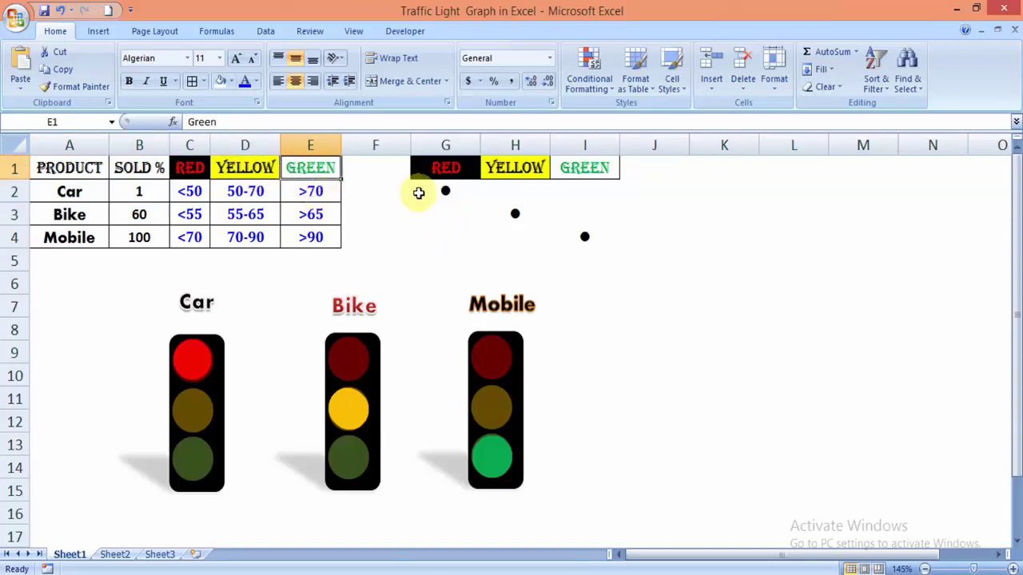
left_click_drag(418, 193, 589, 235)
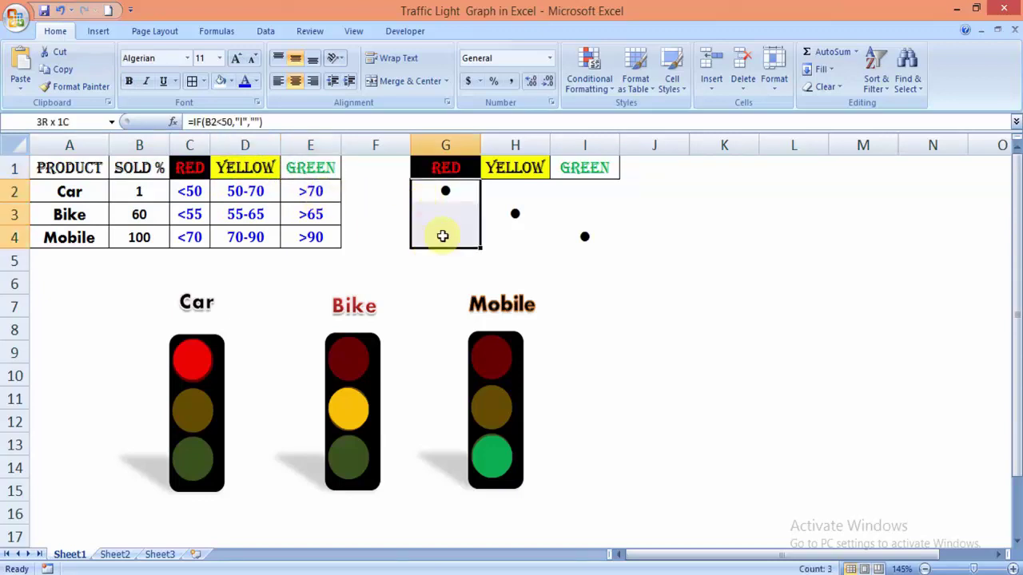
left_click(664, 261)
Step: Enter SOLD % values 100, 10 and 85 in B2, B3 and B4
left_click(138, 192)
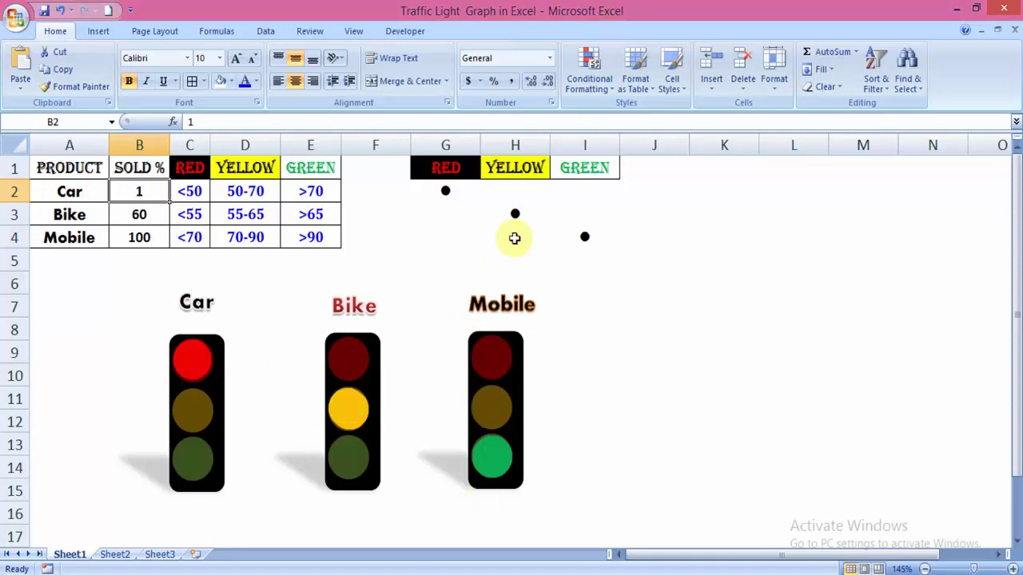
type("100")
key("Return")
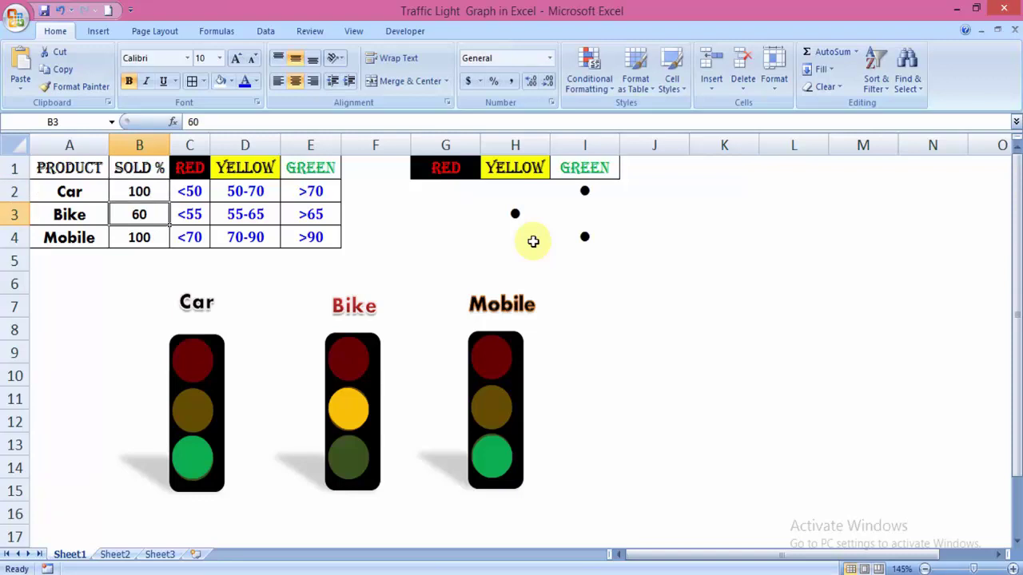
type("10")
key("Return")
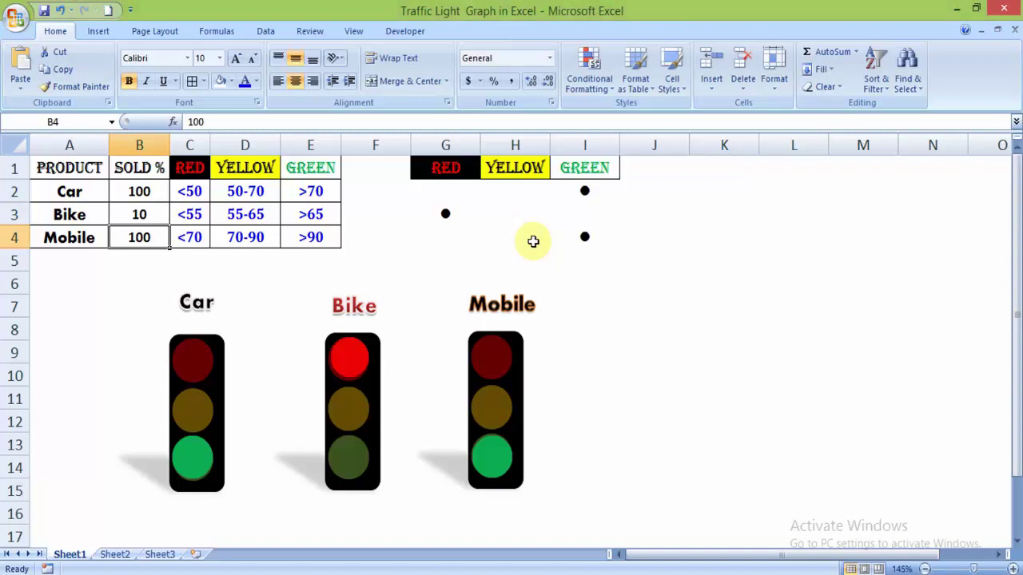
type("85")
key("Return")
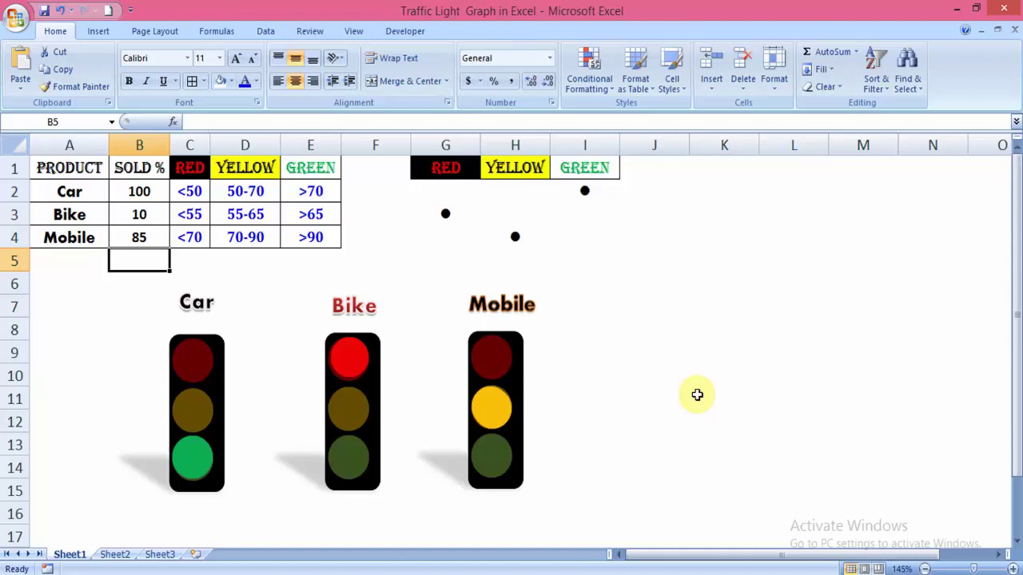
left_click_drag(68, 284, 612, 524)
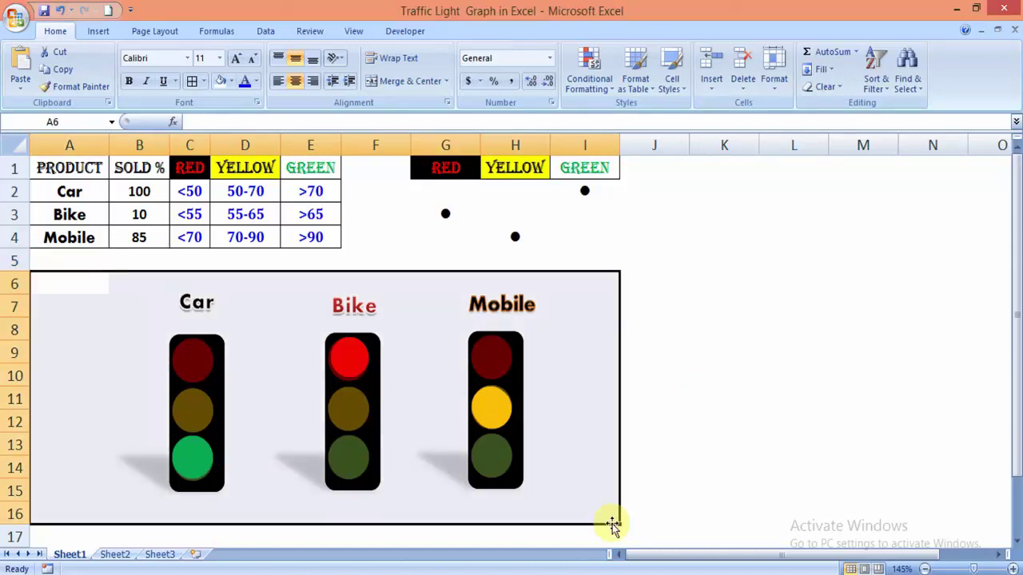
left_click(791, 352)
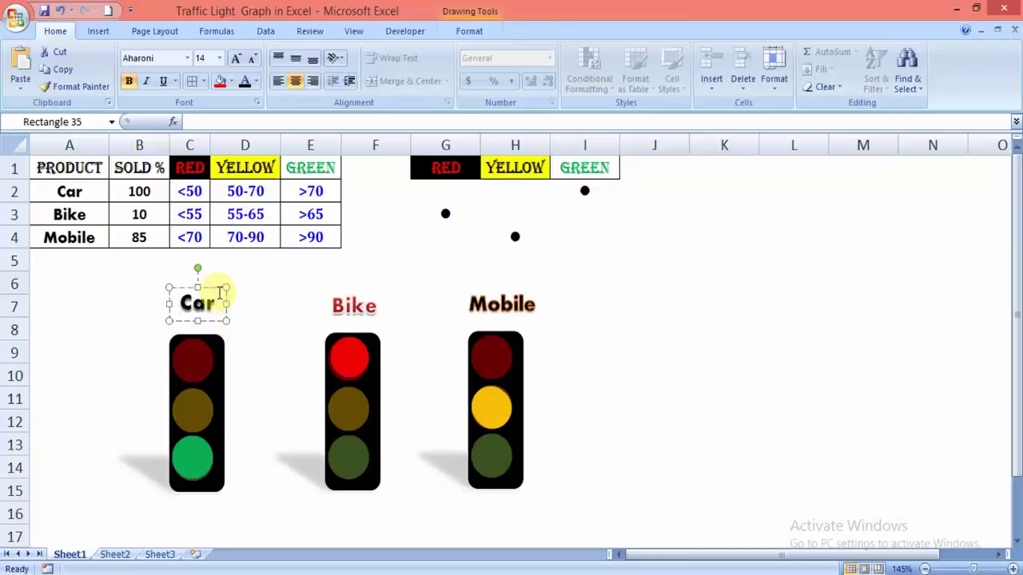
left_click(227, 294)
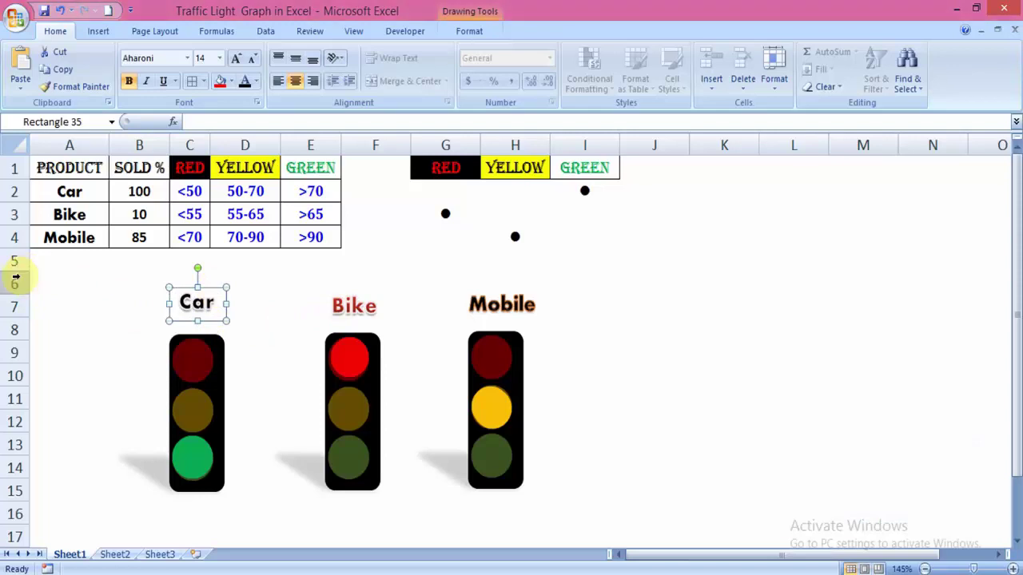
Step: Delete the traffic-light graphics in rows 6–17
mouse_move(21, 280)
left_mouse_down()
mouse_move(12, 317)
mouse_move(39, 536)
left_mouse_up()
key("Delete")
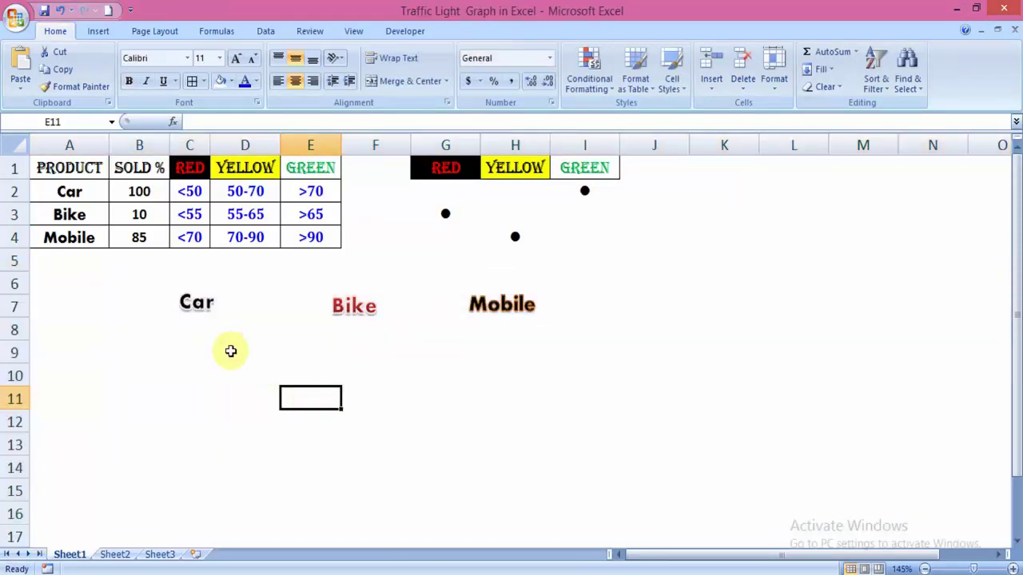
left_click(156, 288)
Step: Delete the Car, Bike and Mobile label text boxes
left_click(186, 300)
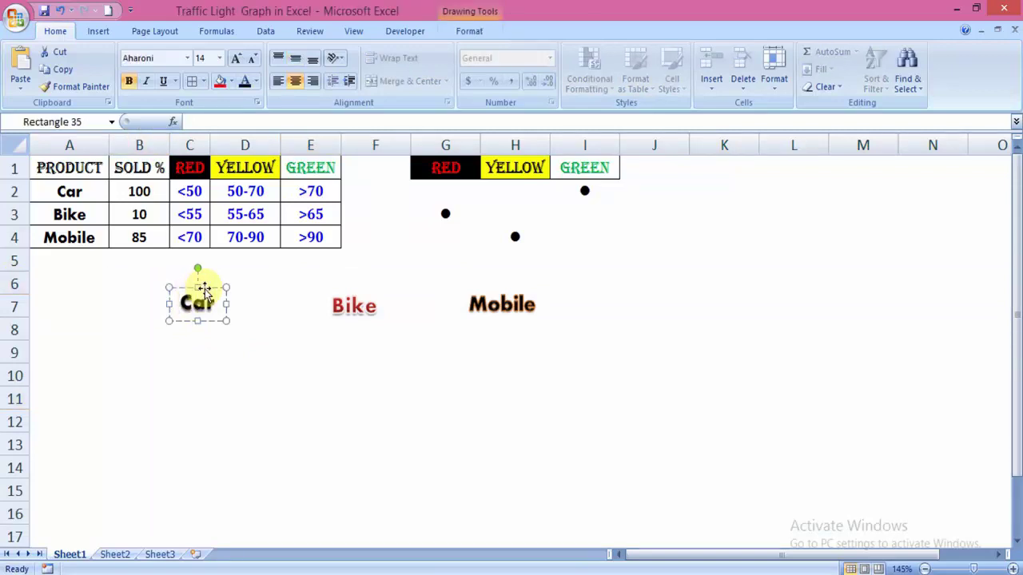
key("Delete")
left_click(338, 305)
left_click(372, 289)
left_click(365, 297)
key("Delete")
left_click(508, 300)
key("Delete")
left_click(499, 303)
Step: Clear the dot formulas in G2:K4
left_click_drag(434, 192, 722, 242)
key("Delete")
left_click(353, 463)
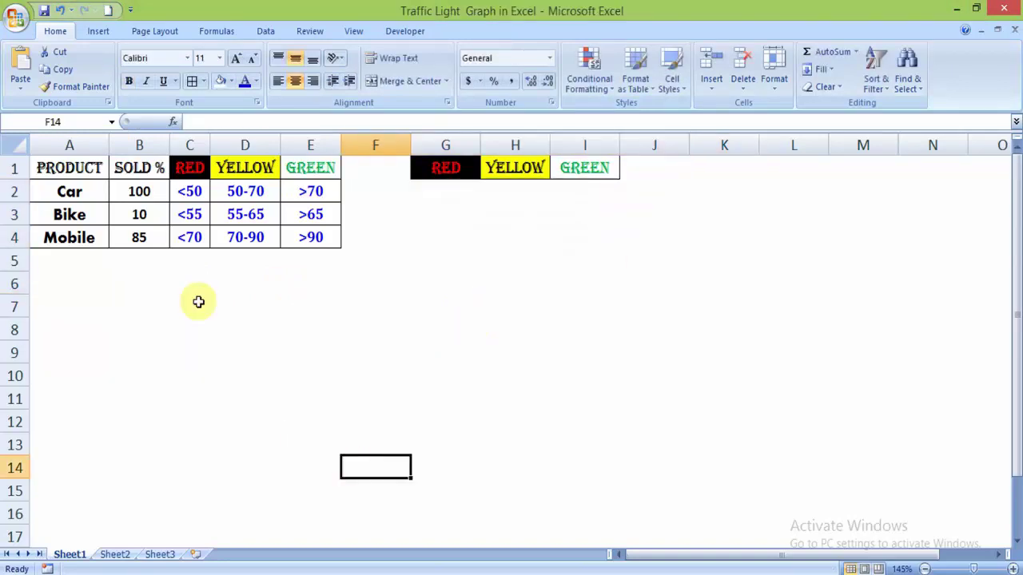
Step: Enter SOLD % values 65, 85 and 98 in B2, B3 and B4
left_click(139, 190)
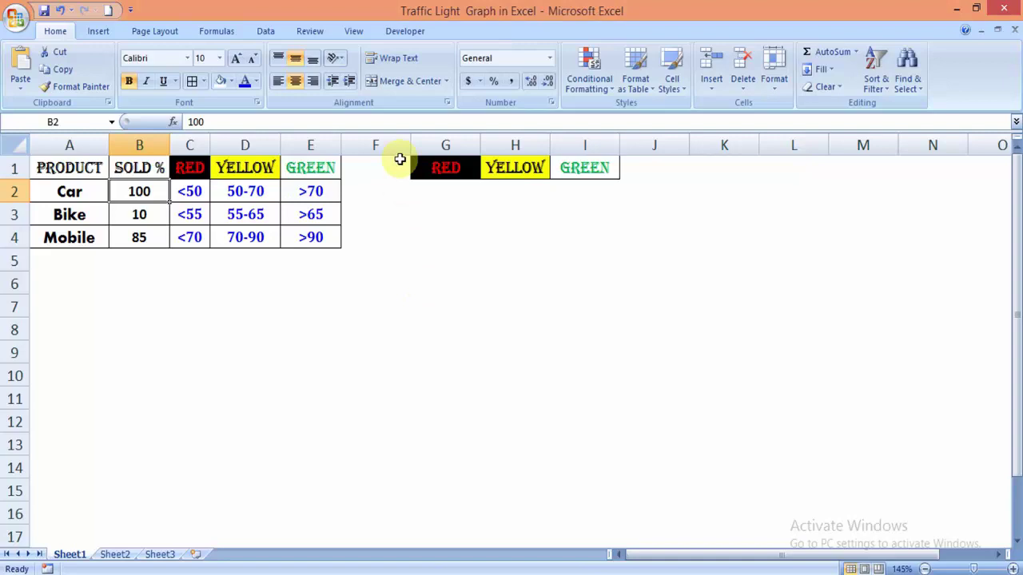
type("65")
key("Return")
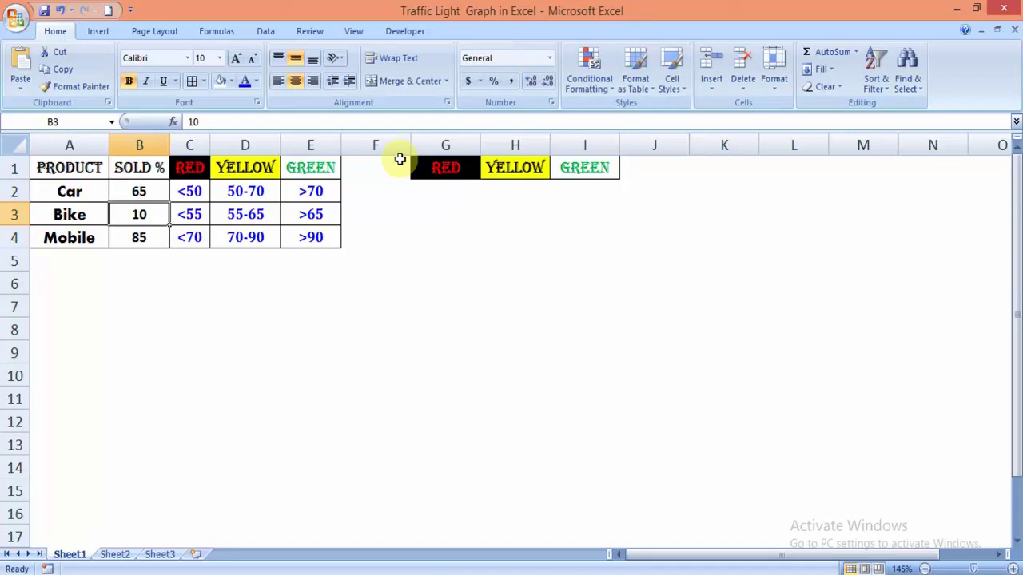
type("85")
key("Return")
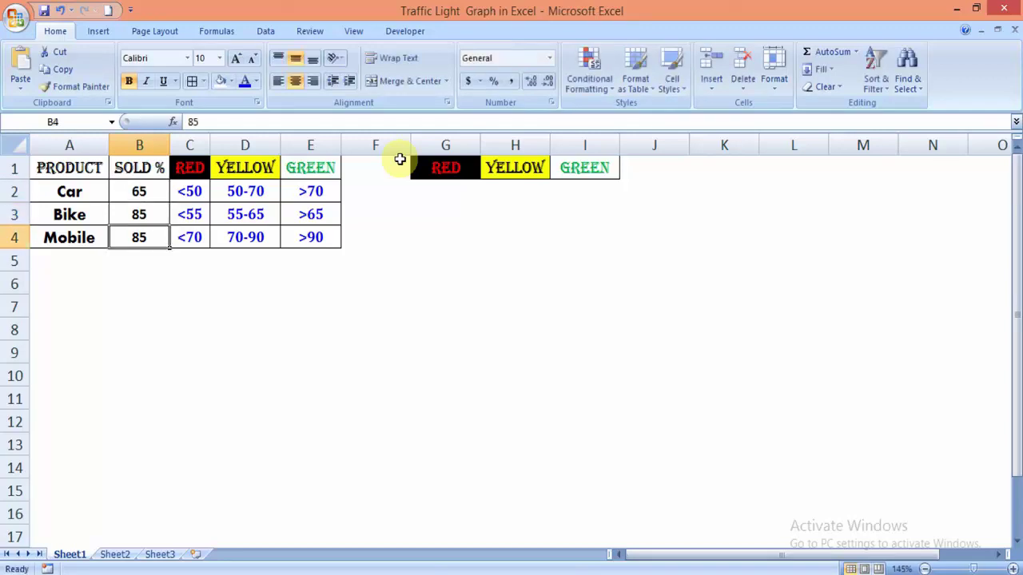
type("98")
key("Return")
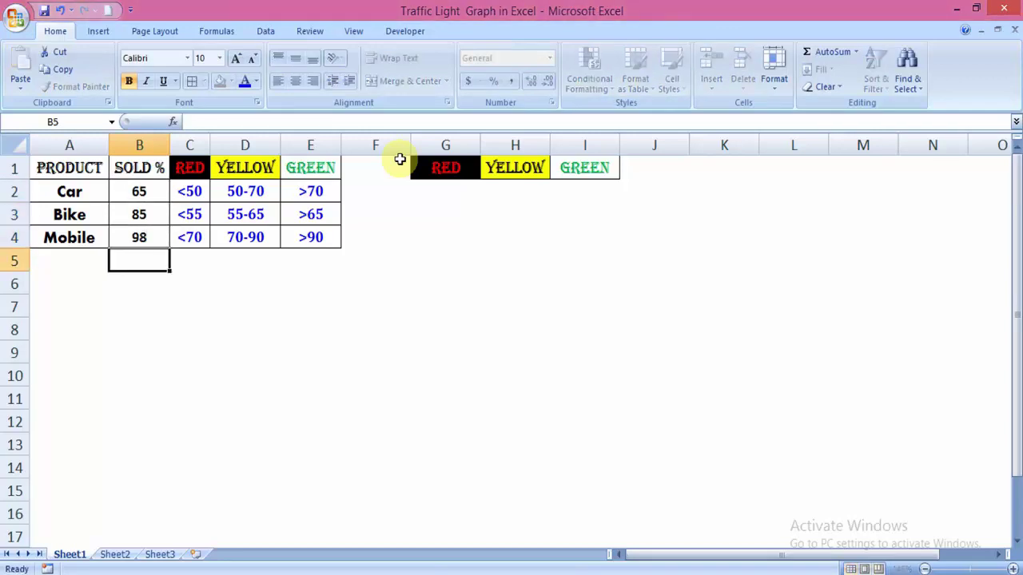
Step: Change cell G2 under RED from Wingdings back to the Calibri font
left_click(199, 192)
key("Right")
key("Right")
key("Right")
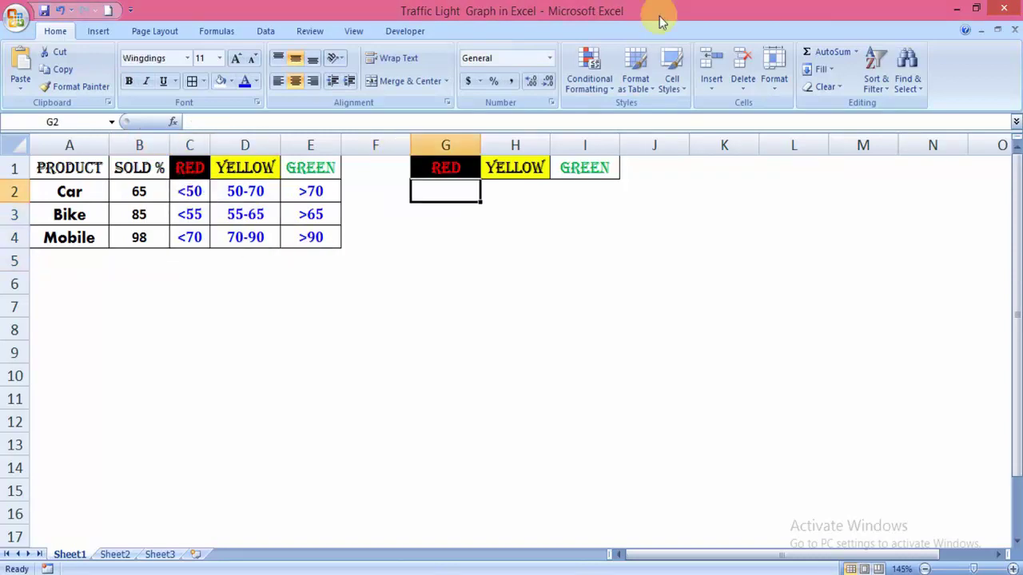
left_click(186, 58)
scroll(164, 132, "up", 5)
scroll(168, 143, "up", 1)
scroll(176, 160, "up", 7)
scroll(175, 160, "up", 6)
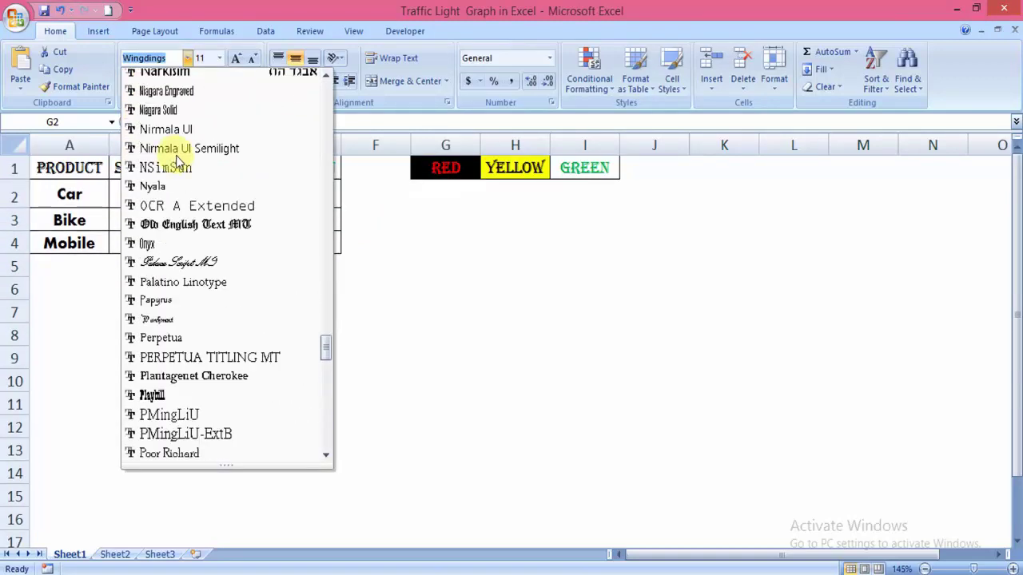
left_click_drag(329, 349, 334, 96)
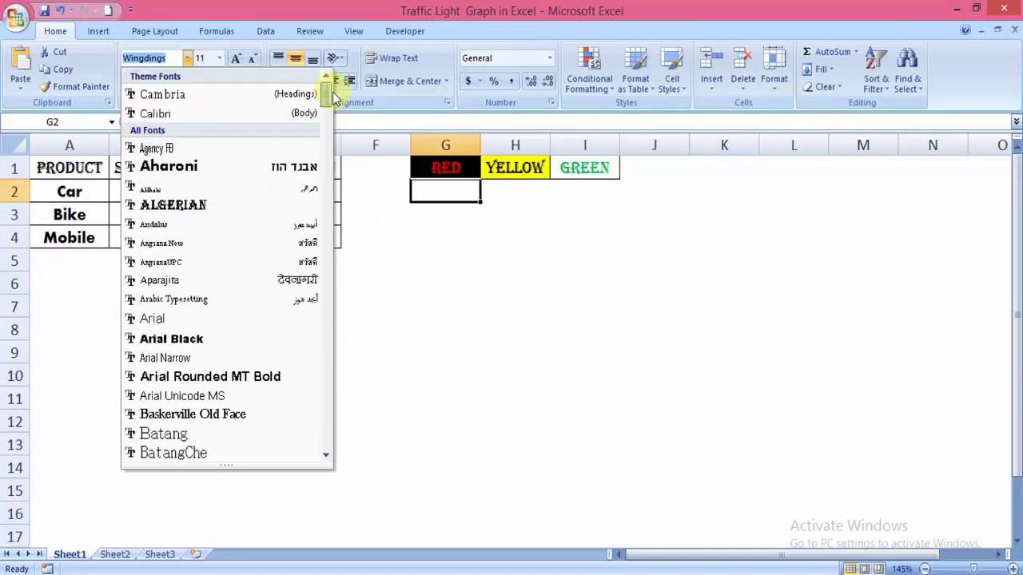
left_click(160, 114)
left_click(446, 257)
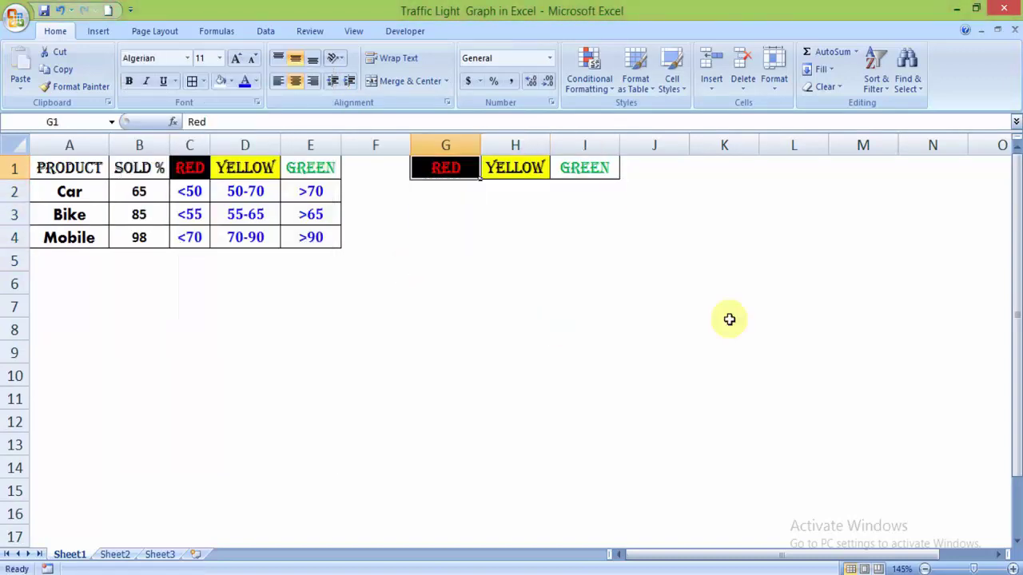
key("Down")
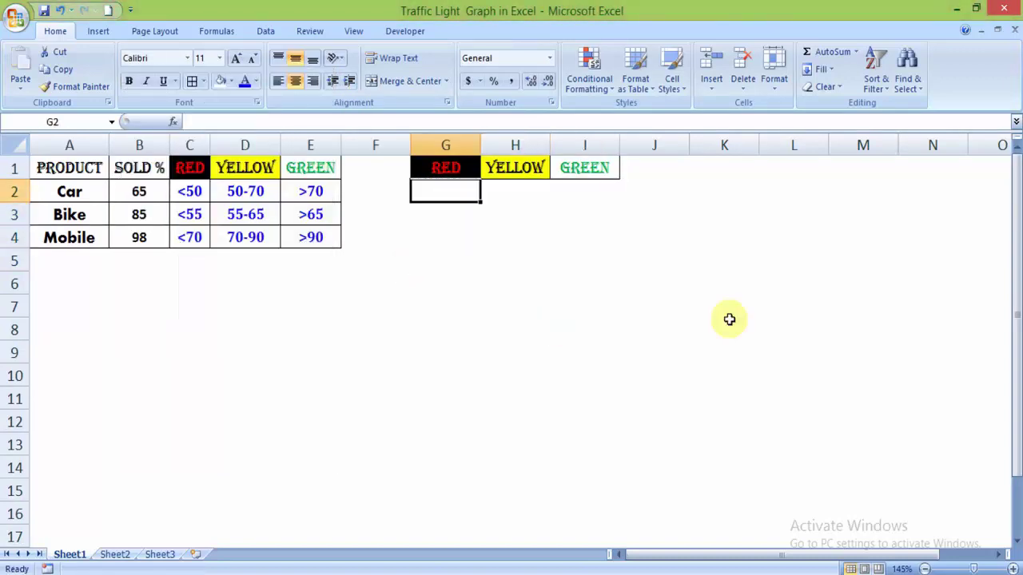
Step: Enter Car's red lamp formula =IF(B2<50,"l","") in G2
type("=")
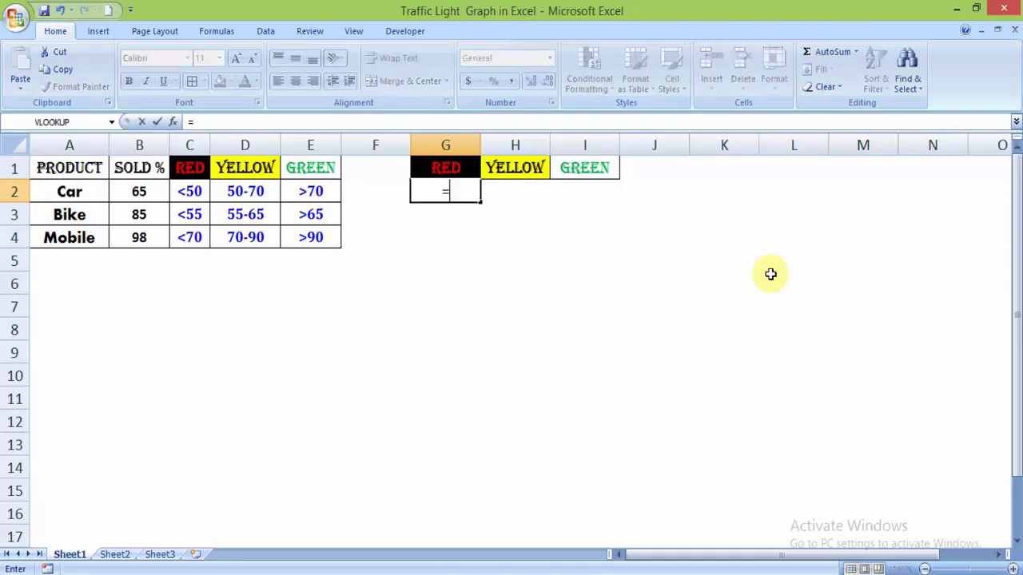
type("IF(")
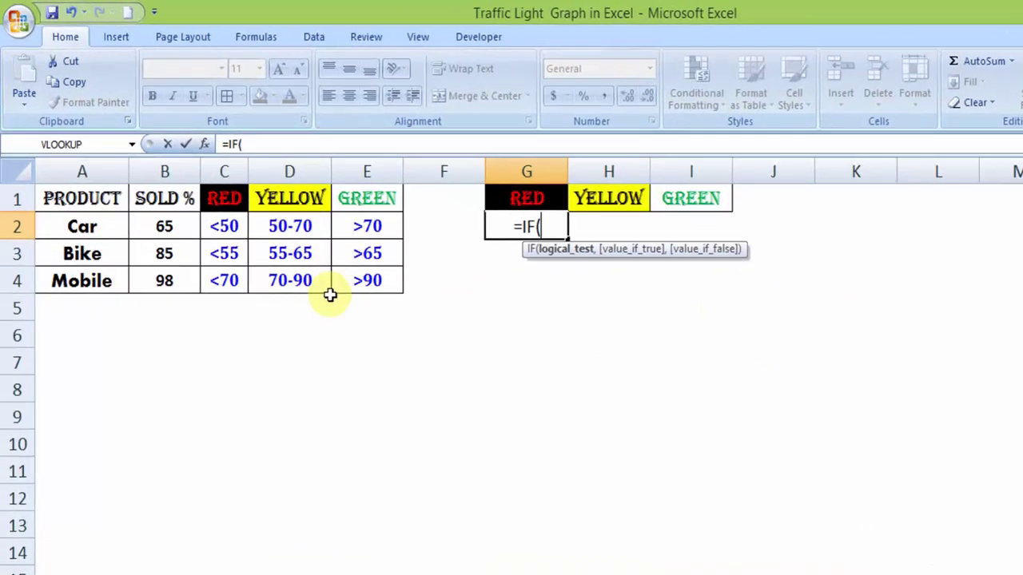
left_click(151, 191)
type("<")
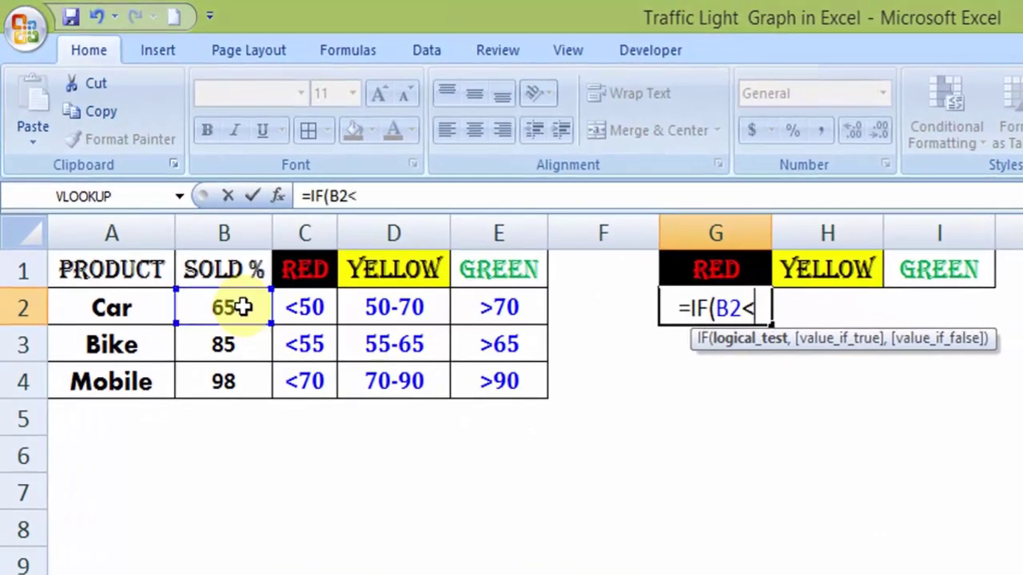
type("50")
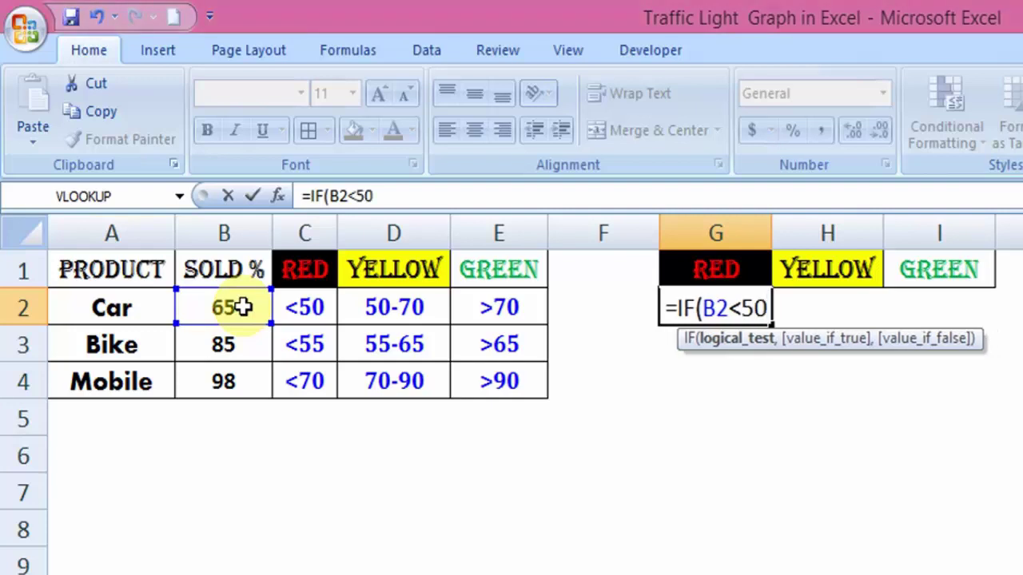
type(",\"I")
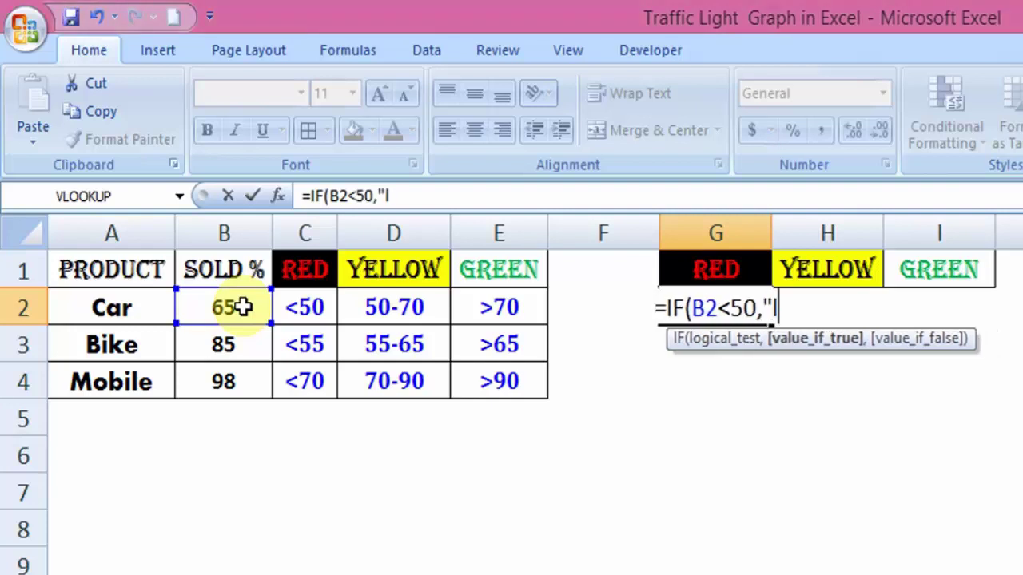
type("\"")
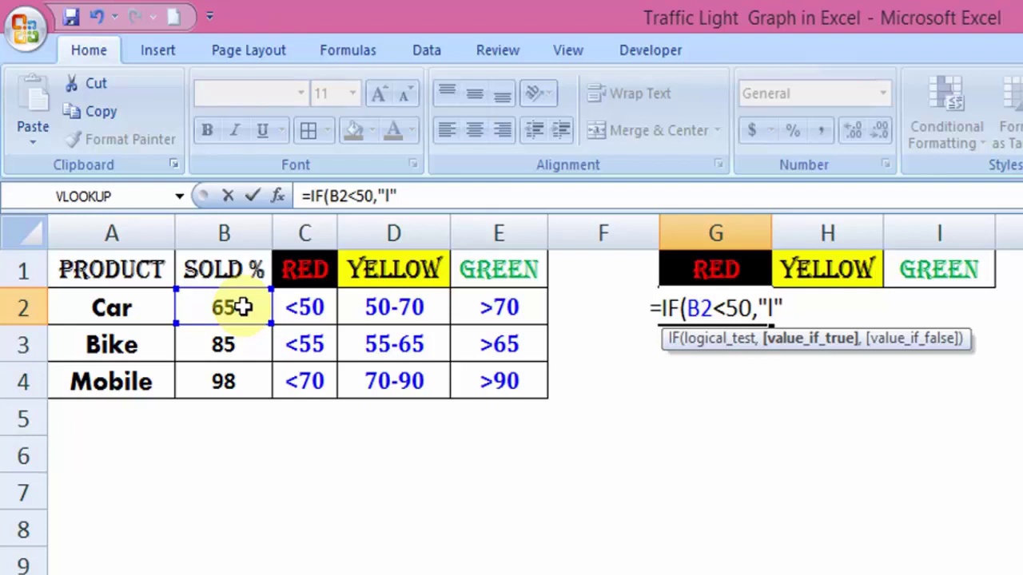
type(",\"\"")
key("Return")
key("Up")
Step: Enter =IF(AND(B2>=50,B2<=70),"l","") in H2, accepting Excel's suggested correction
key("Right")
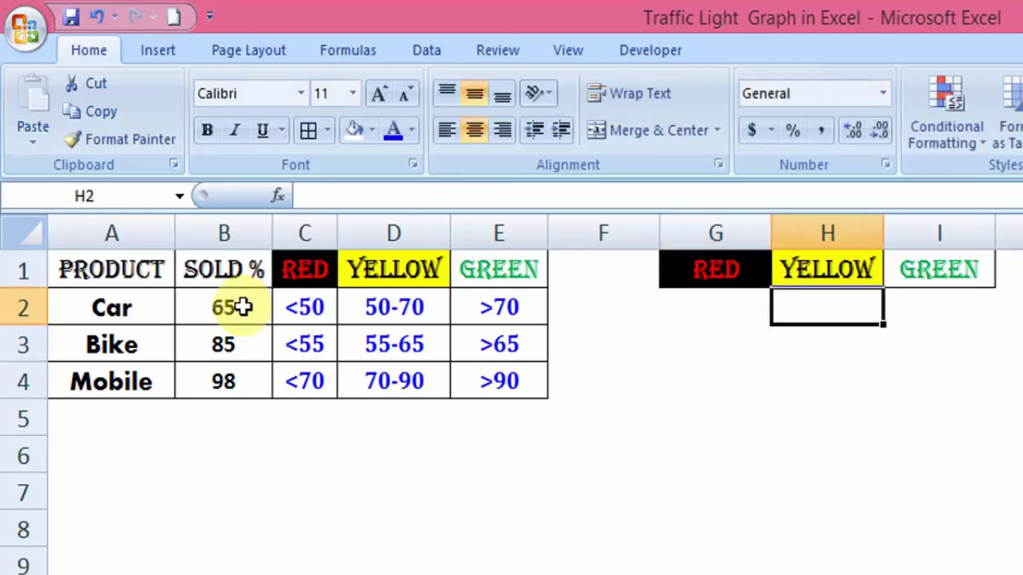
type("=if")
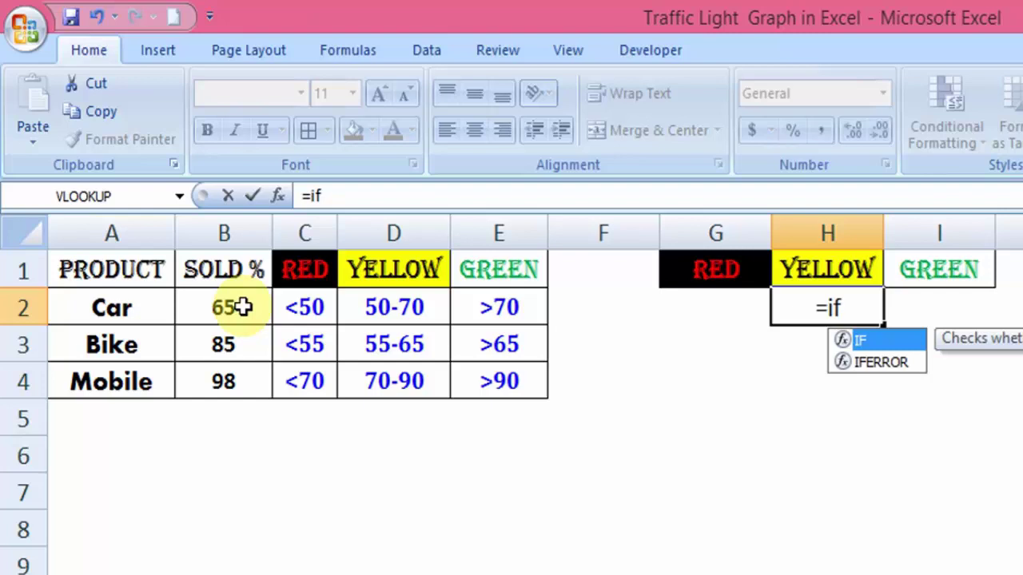
key("Escape")
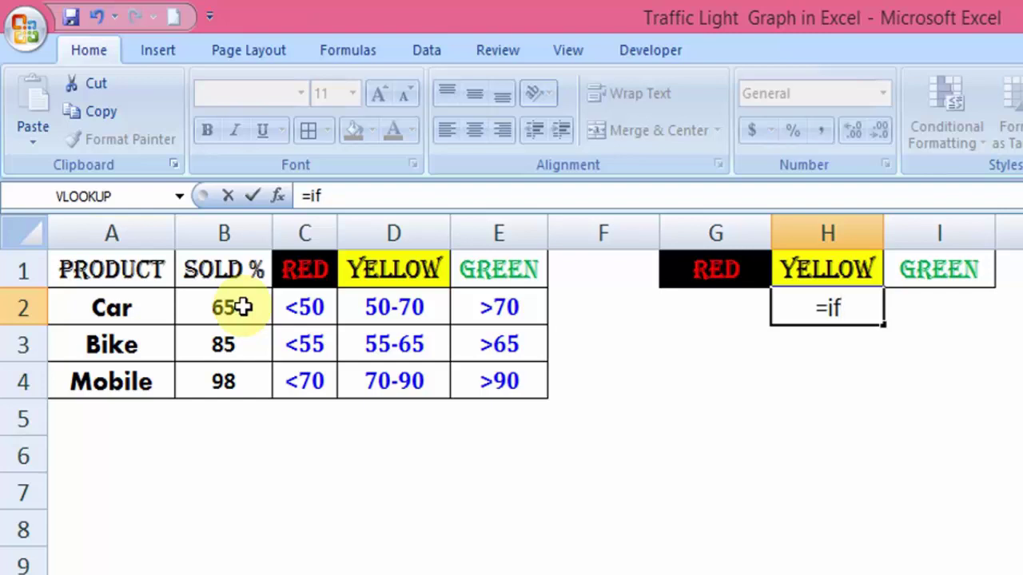
key("Tab")
left_click(822, 305)
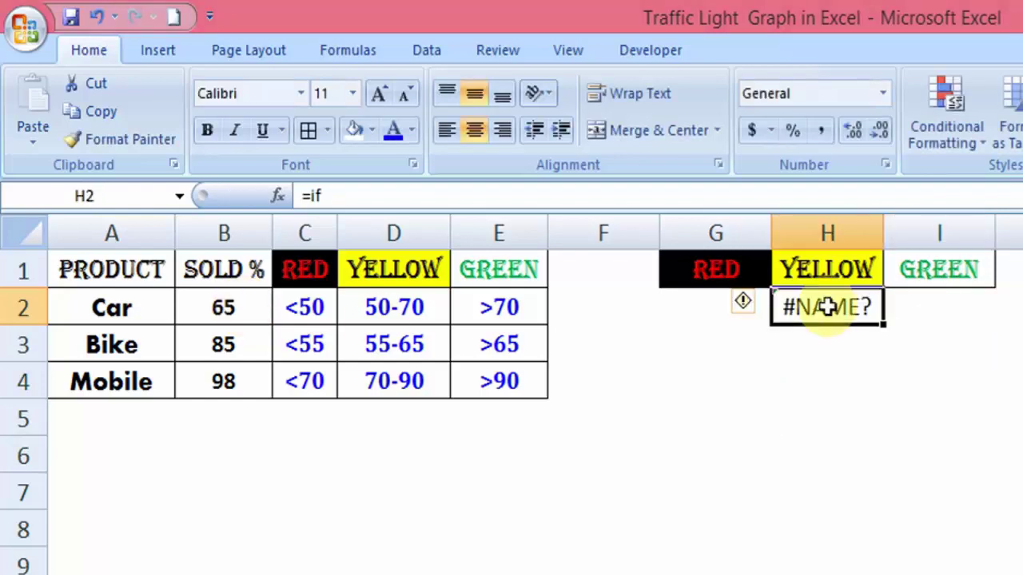
type("=IF(AND(")
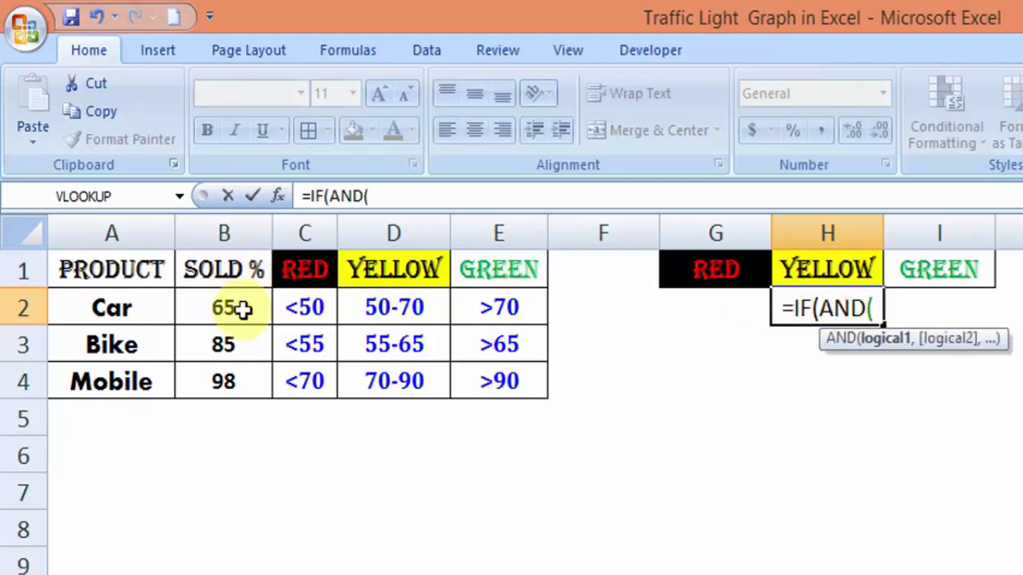
left_click(242, 310)
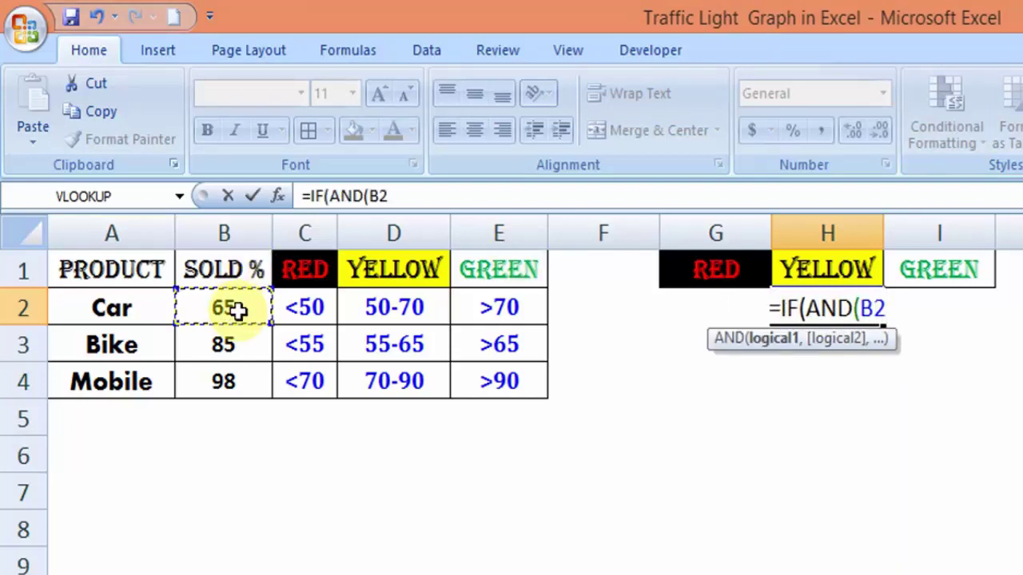
type(">")
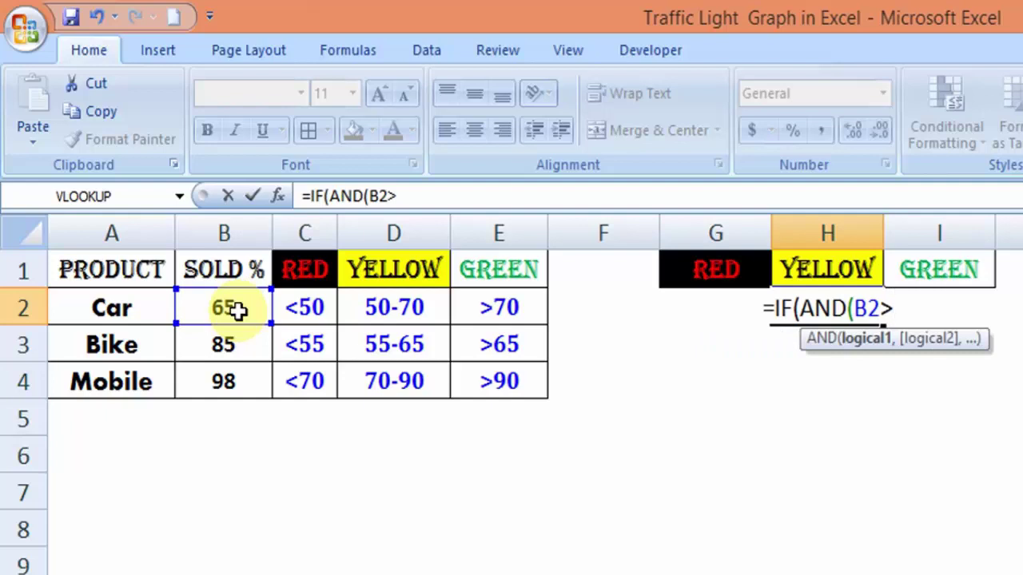
type("5")
key("BackSpace")
type("=50")
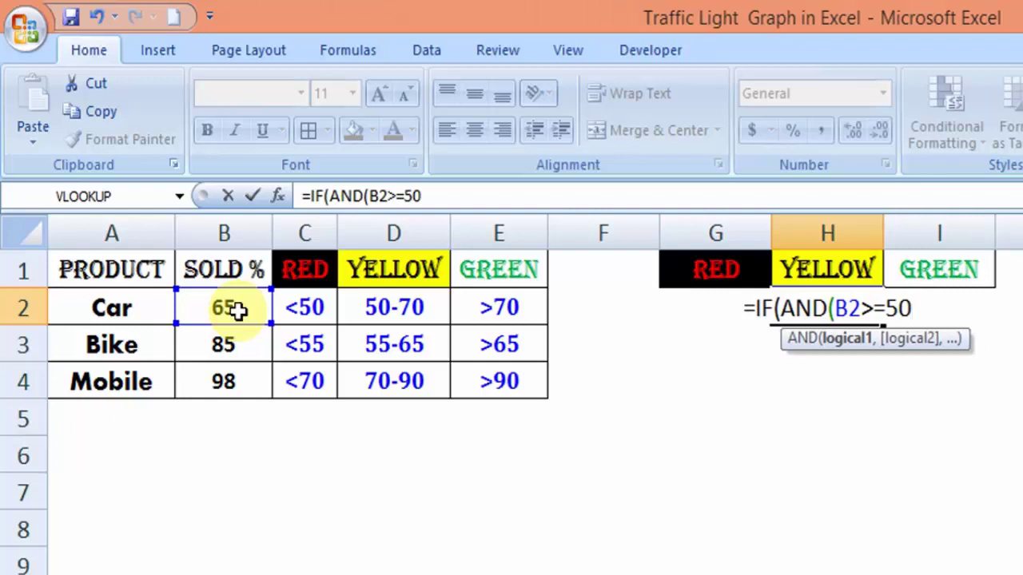
type(",")
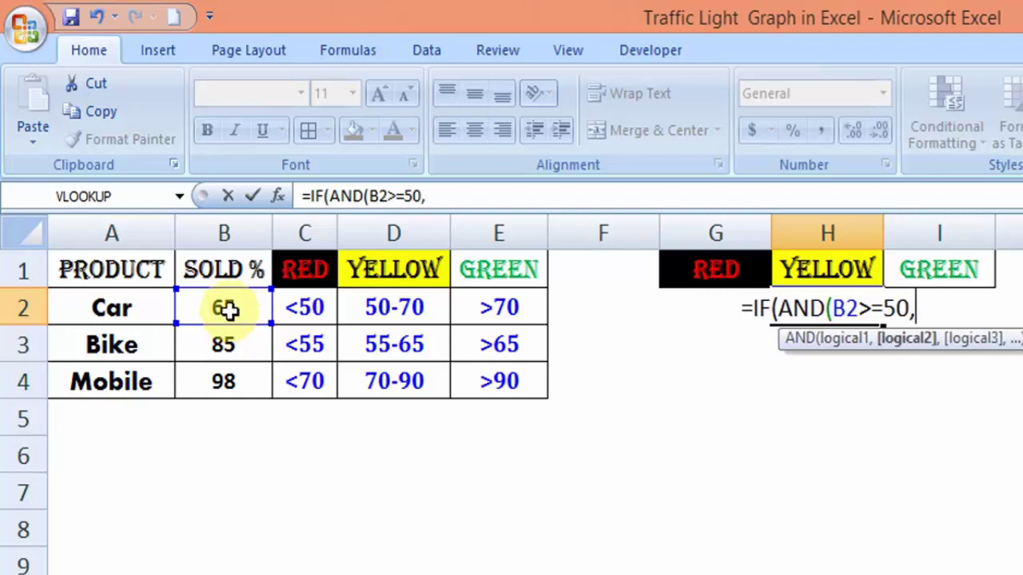
left_click(228, 311)
type("<=")
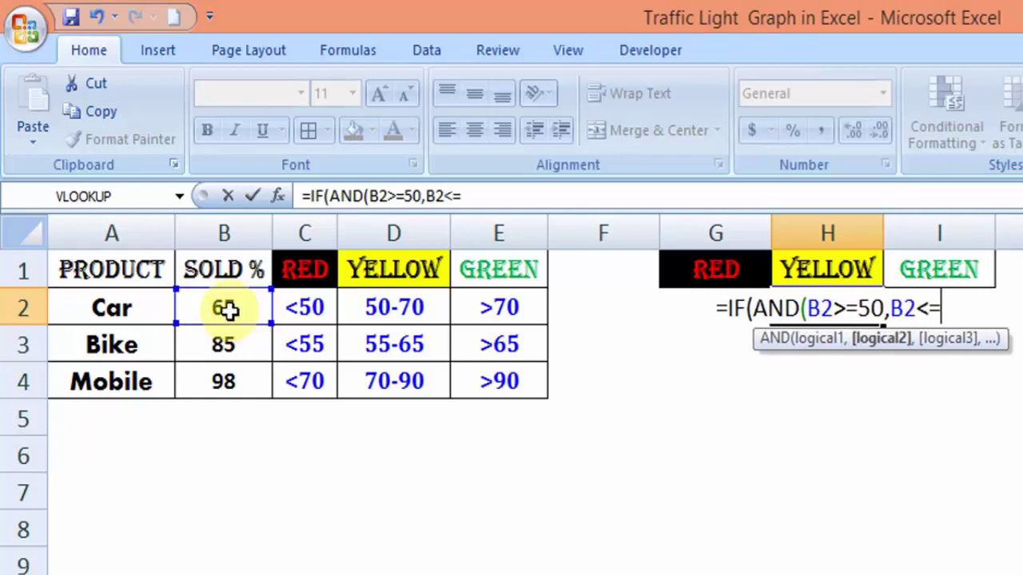
type("70")
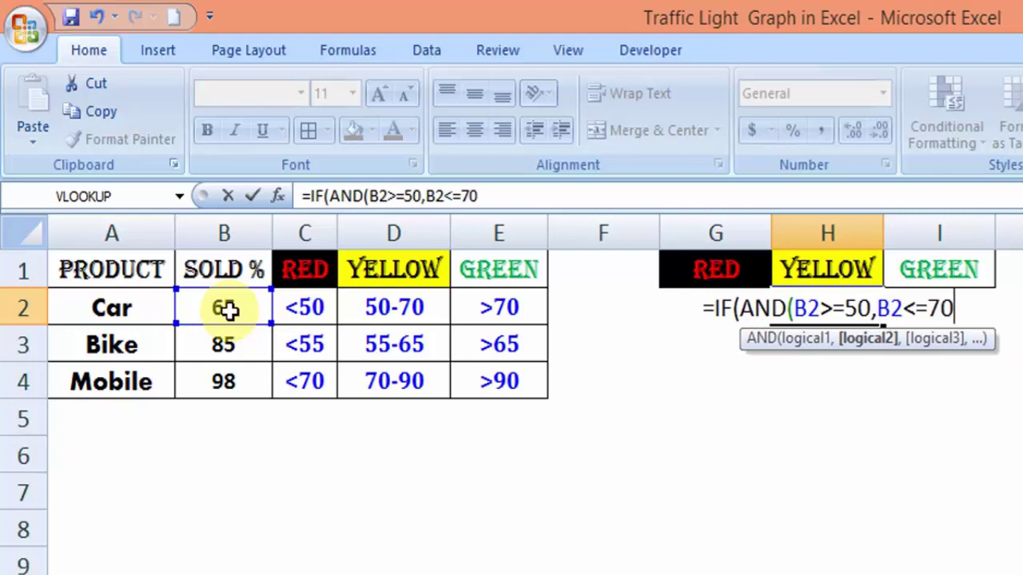
type("),\"I\",\"\"")
key("Return")
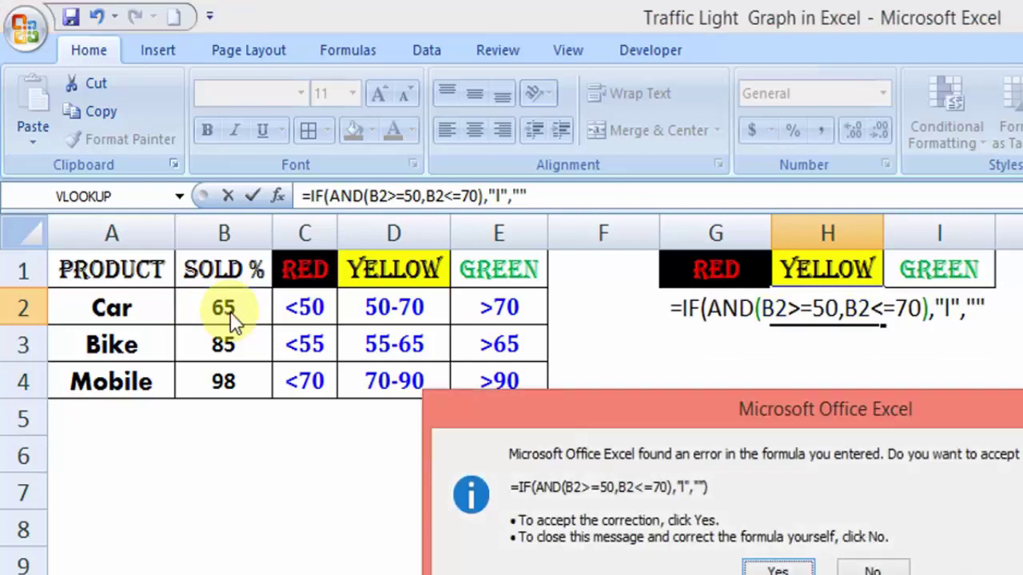
key("Return")
Step: Start Car's green lamp formula =IF(B2>… in I2
key("Right")
type("=")
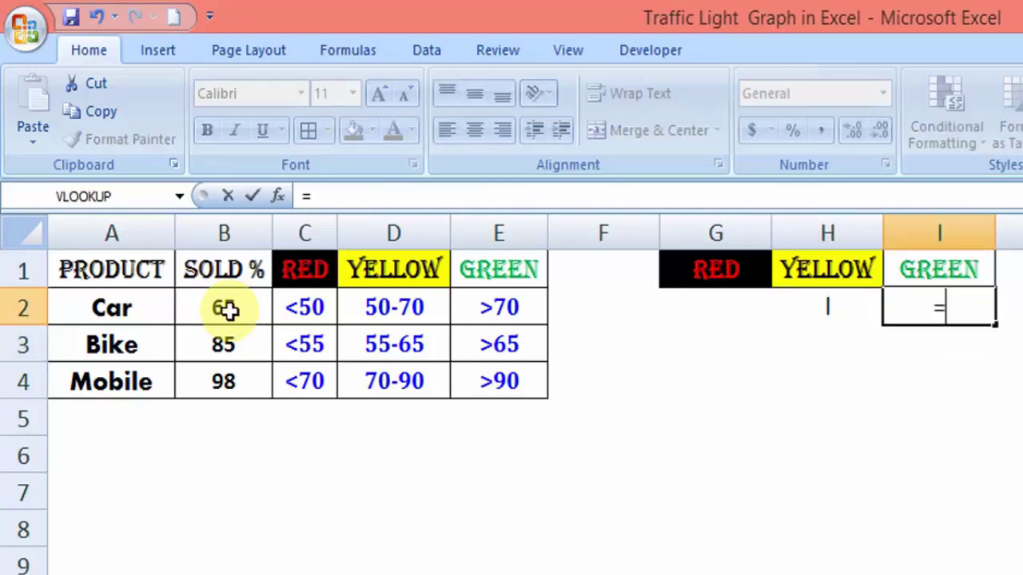
type("IF")
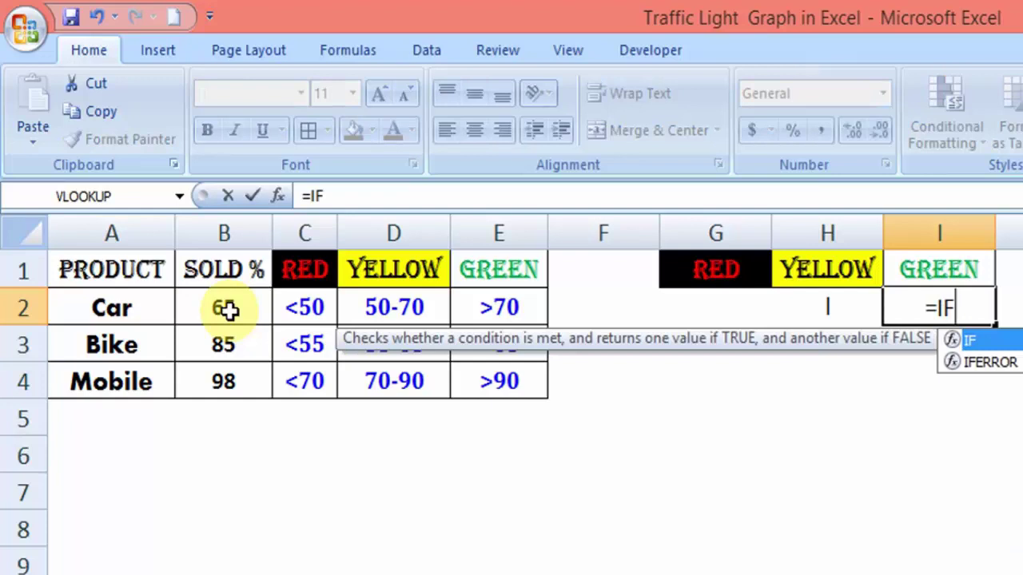
type("(")
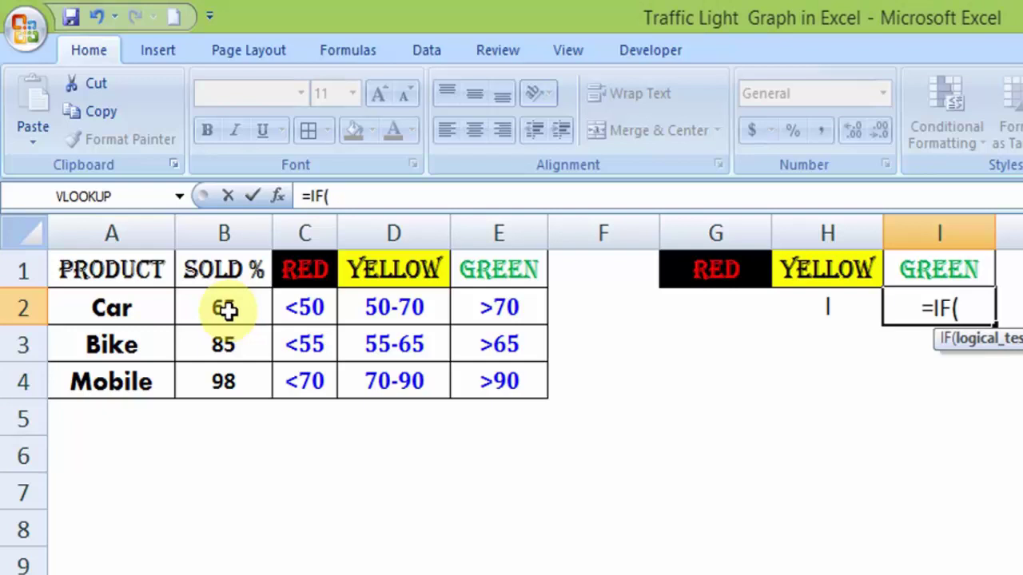
left_click(226, 311)
type(">=50,B2<=")
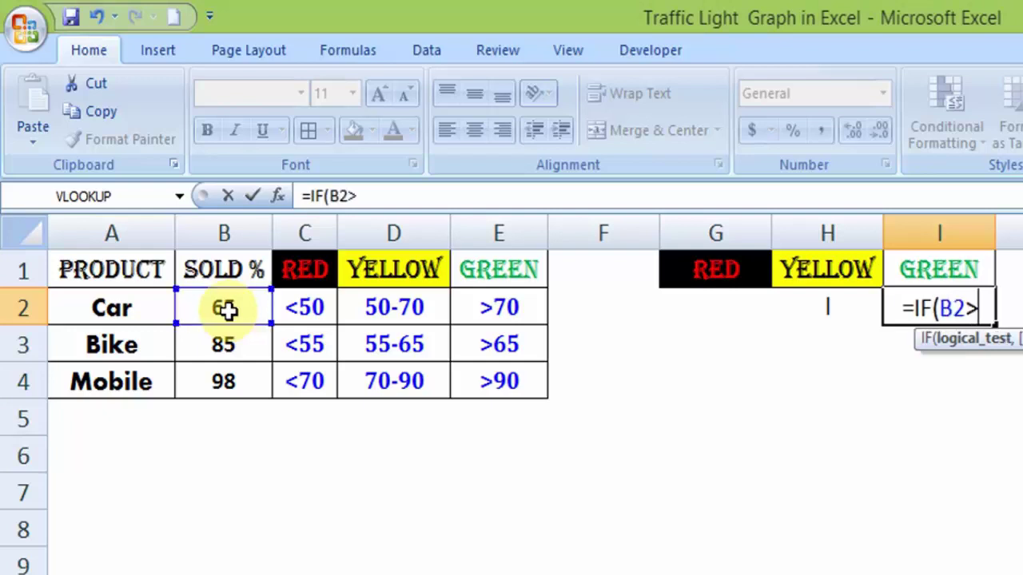
type("70),\"")
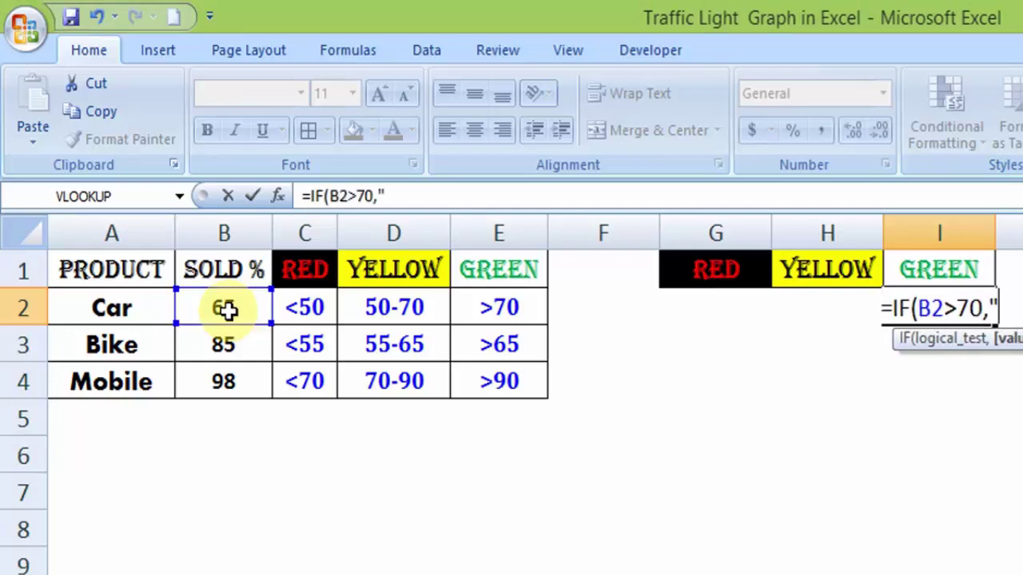
type("l\",\"\"")
Step: Commit Car's green lamp formula in I2 and return to G2
key("Return")
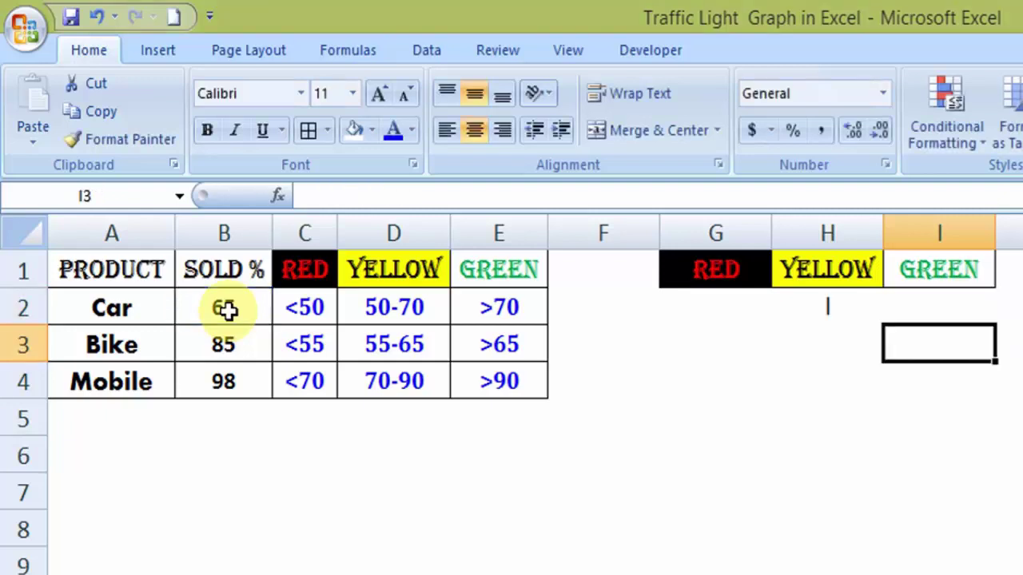
key("Up")
key("Left")
left_click(717, 306)
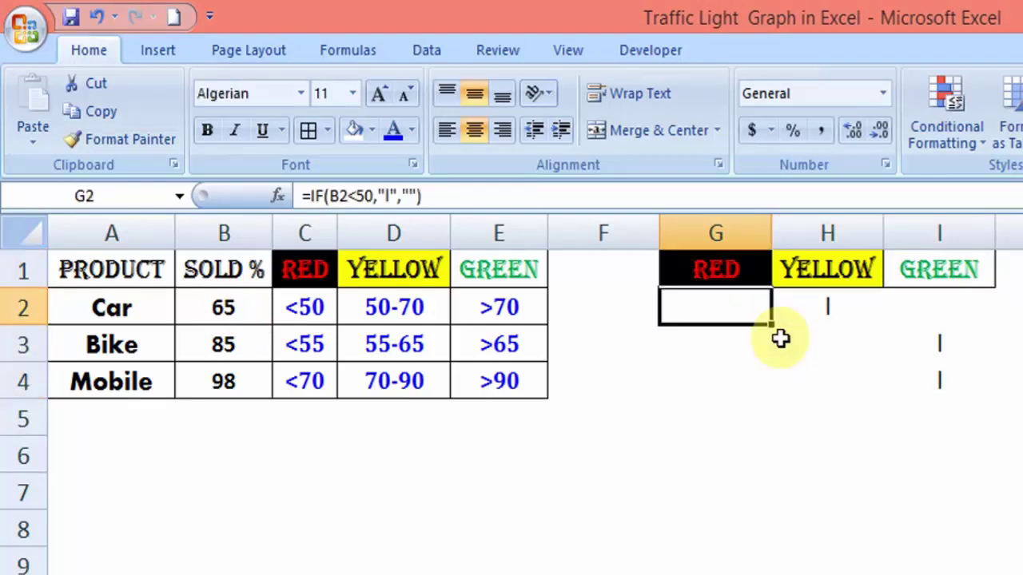
Step: Change Bike's red lamp threshold in G3 to B3<55
key("Down")
key("F2")
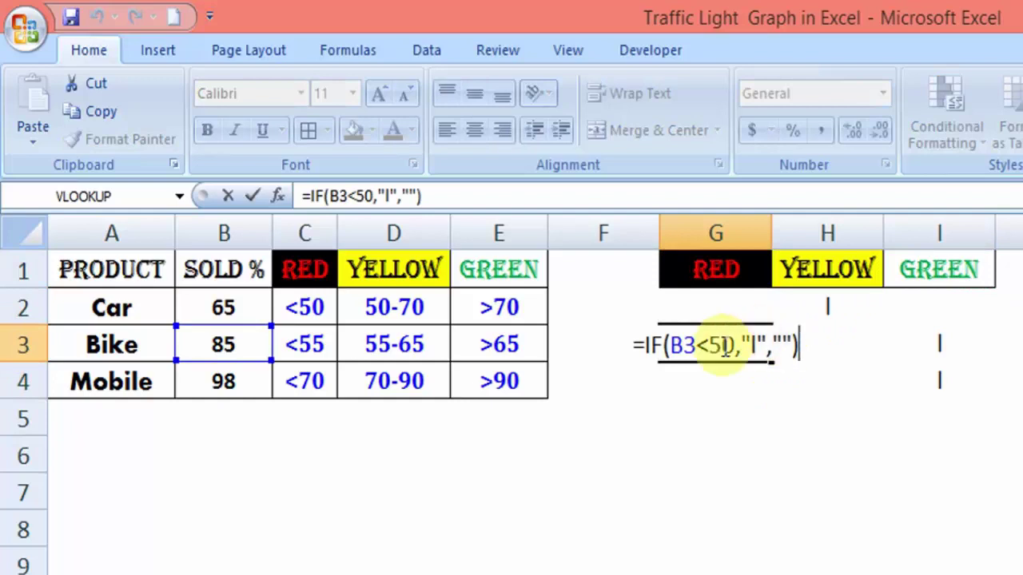
left_click(710, 350)
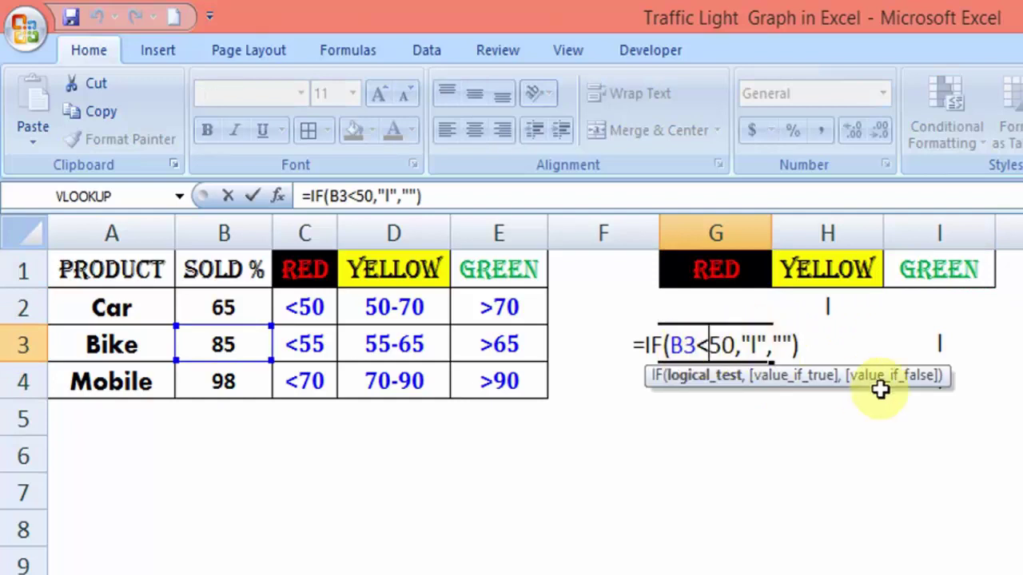
key("BackSpace")
type("5")
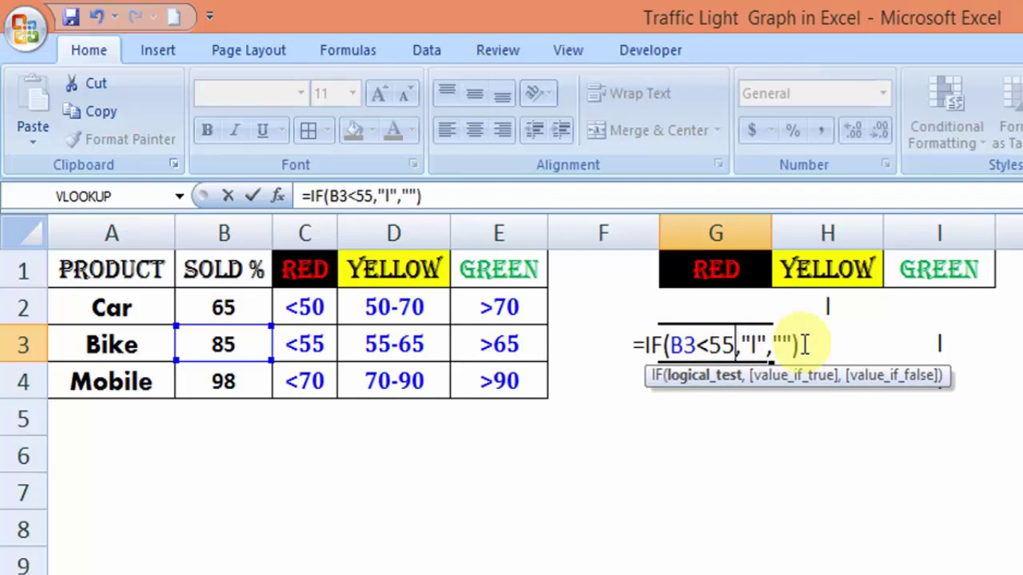
key("Return")
Step: Change Mobile's red lamp threshold in G4 to 70
key("F2")
key("Left")
key("Left")
key("Left")
key("Left")
key("Left")
key("Left")
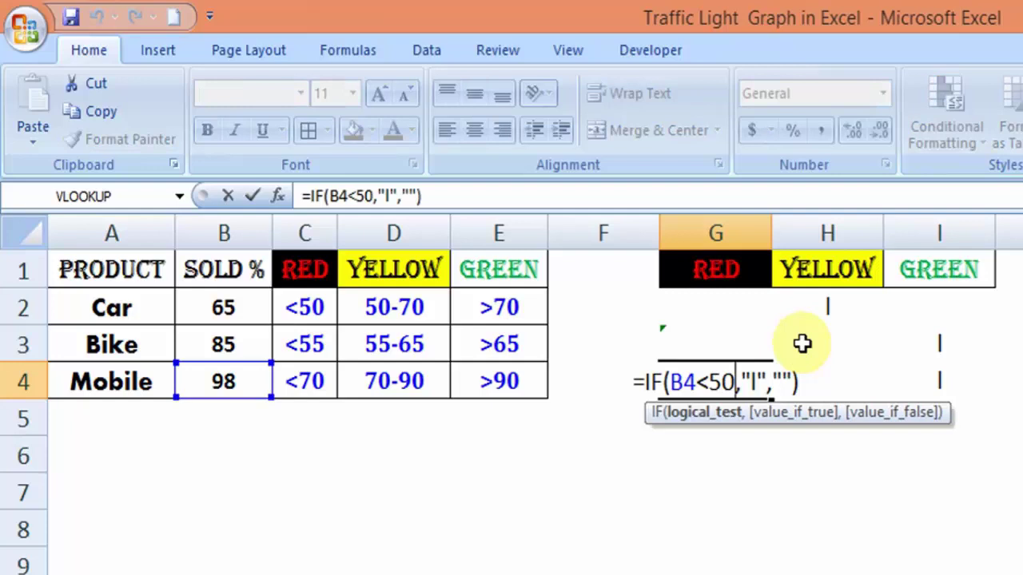
key("BackSpace")
key("BackSpace")
type("70")
key("ctrl+Return")
left_click(804, 343)
Step: Change Bike's yellow lamp range in H3 to 55–65
double_click(804, 343)
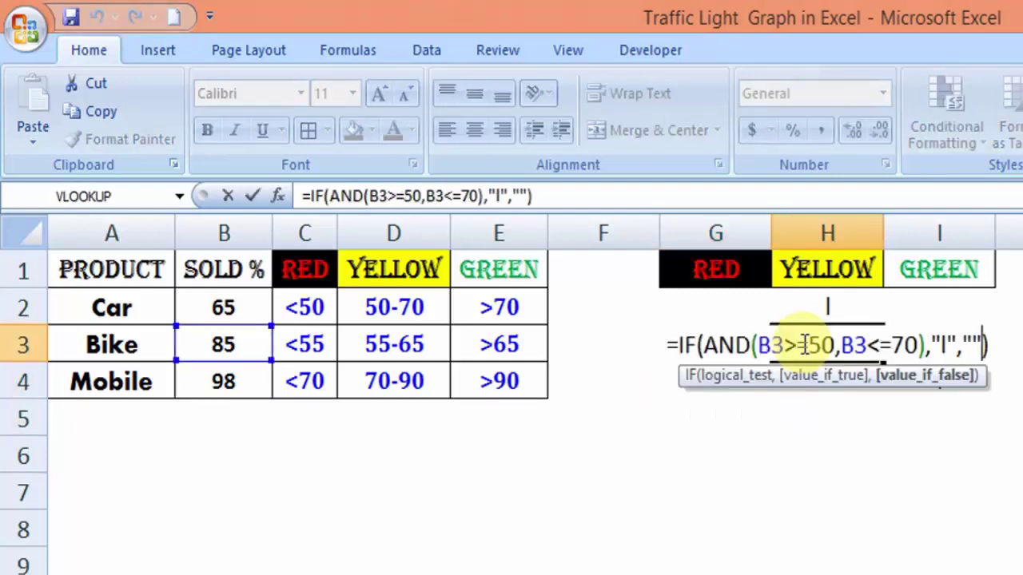
key("Left")
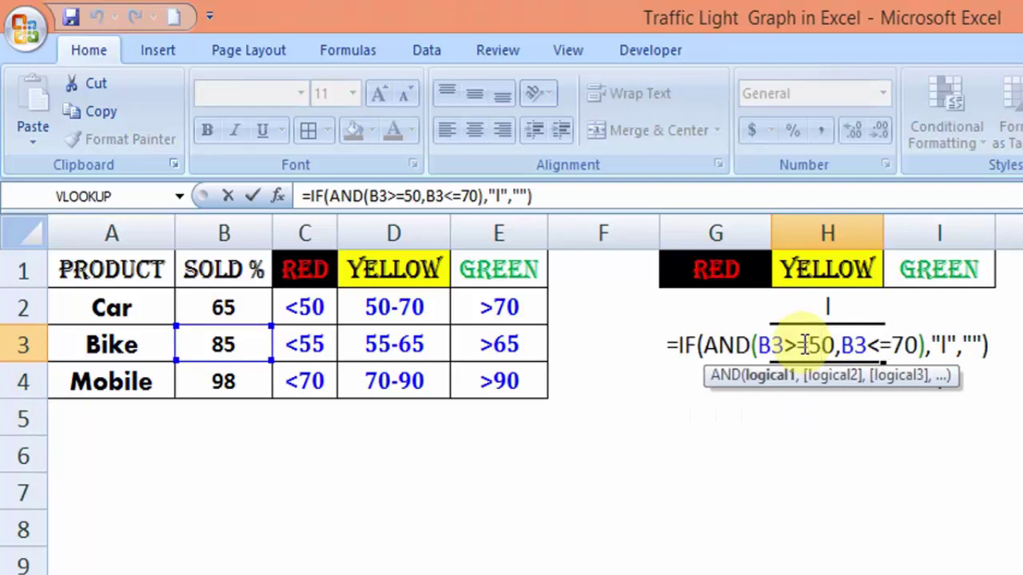
key("BackSpace")
type("5")
key("Right")
key("Right")
key("Right")
key("Right")
key("Right")
key("Delete")
key("Delete")
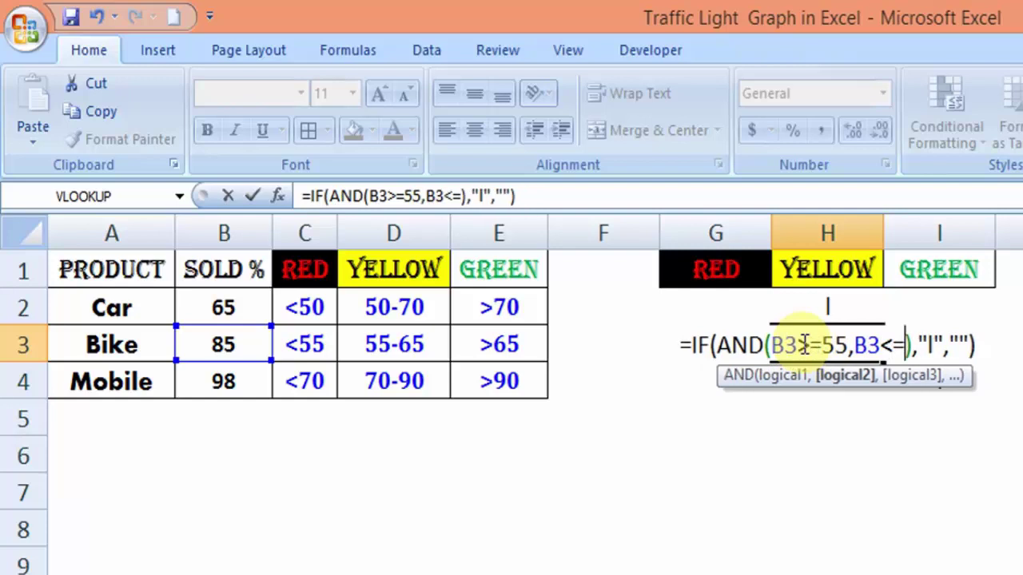
type("65")
key("Return")
Step: Change Mobile's yellow lamp range in H4 to 70–90
key("F2")
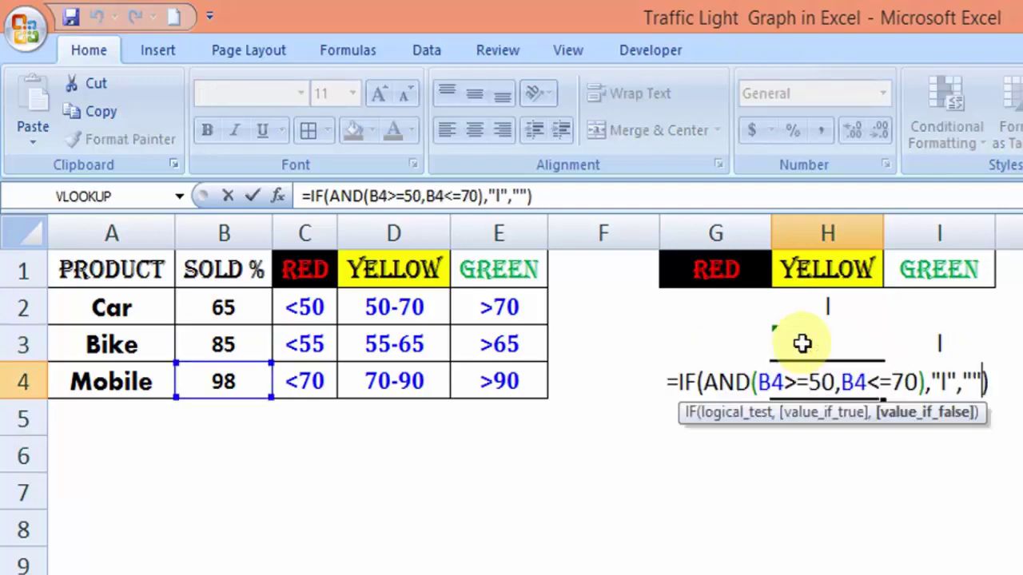
key("Left")
key("Left")
key("Left")
key("Left")
key("Left")
key("Left")
key("Left")
key("Left")
key("Delete")
key("Delete")
type("70")
key("Right")
key("Right")
key("Right")
key("Right")
key("Right")
key("Delete")
key("Delete")
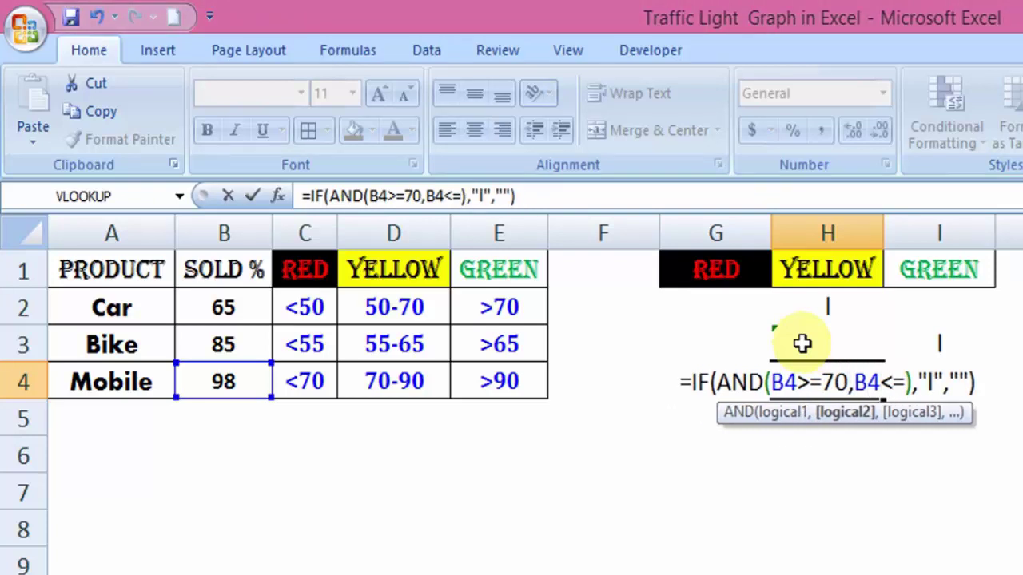
type("90")
key("ctrl+Return")
Step: Change Bike's green lamp formula in I3 to =IF(B3>65,"l","")
key("Up")
key("Right")
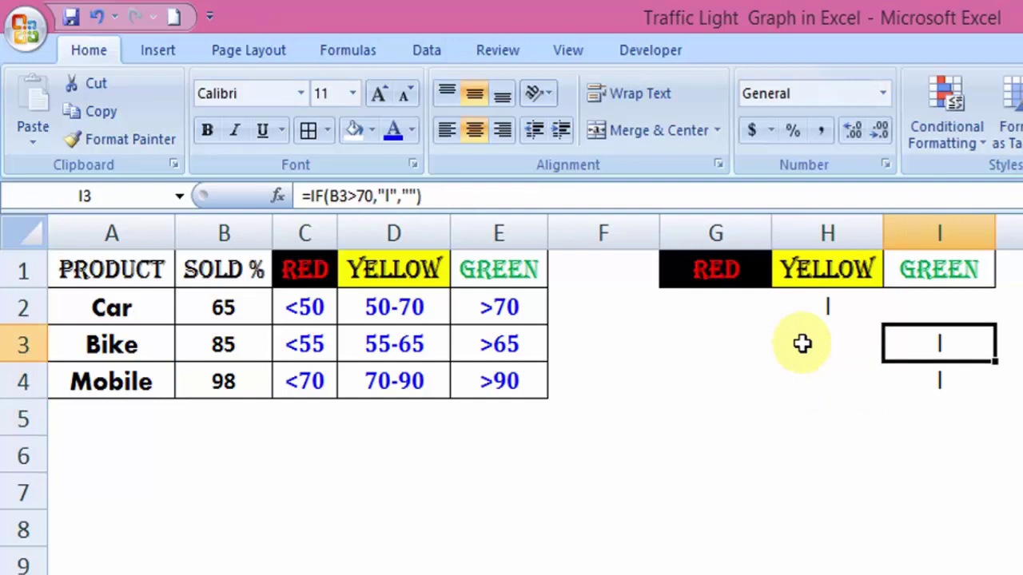
key("F2")
key("Left")
key("Left")
key("Left")
key("Left")
key("Left")
key("Left")
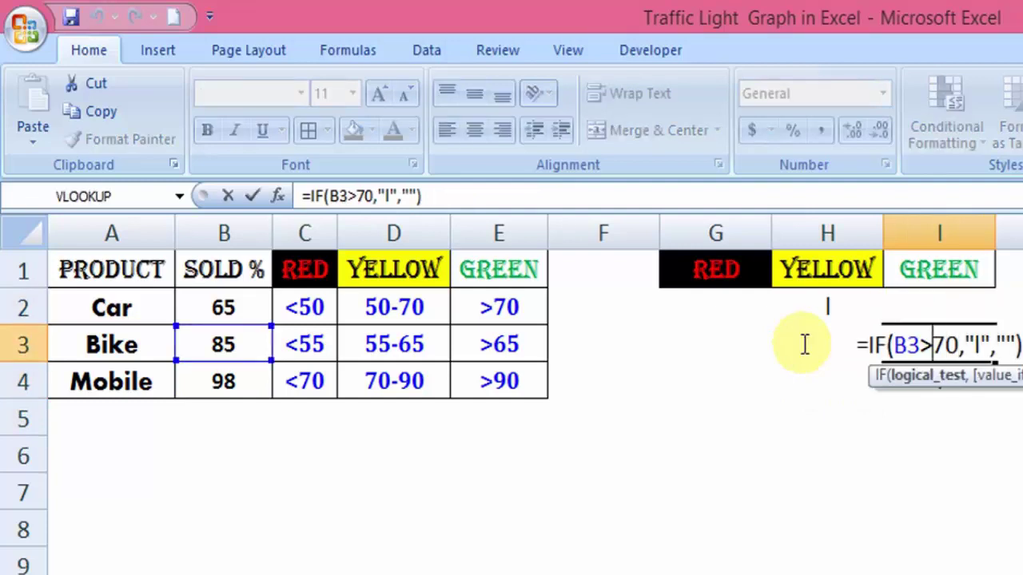
key("Delete")
Step: Change Mobile's green lamp formula in I4 to =IF(B4>90,"l","")
key("Delete")
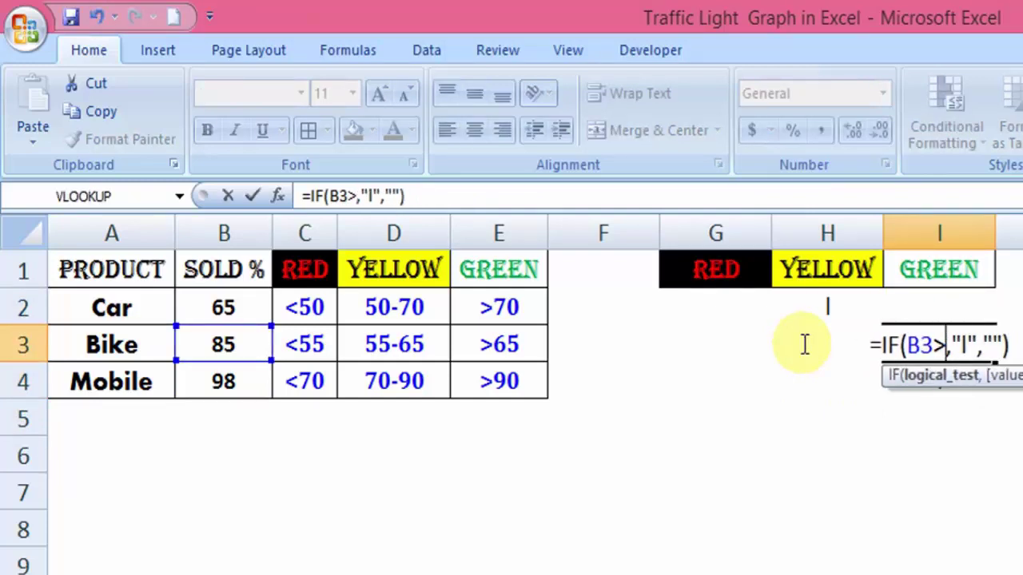
type("65")
key("Return")
key("F2")
key("Left")
key("Left")
key("Left")
key("Left")
key("Left")
key("Left")
key("Delete")
type("9")
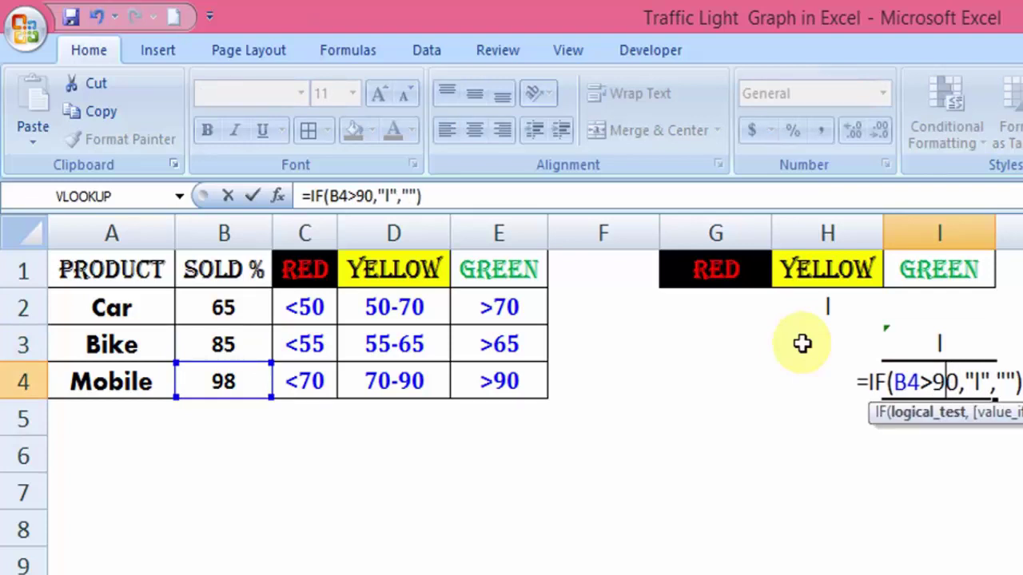
key("Return")
key("Up")
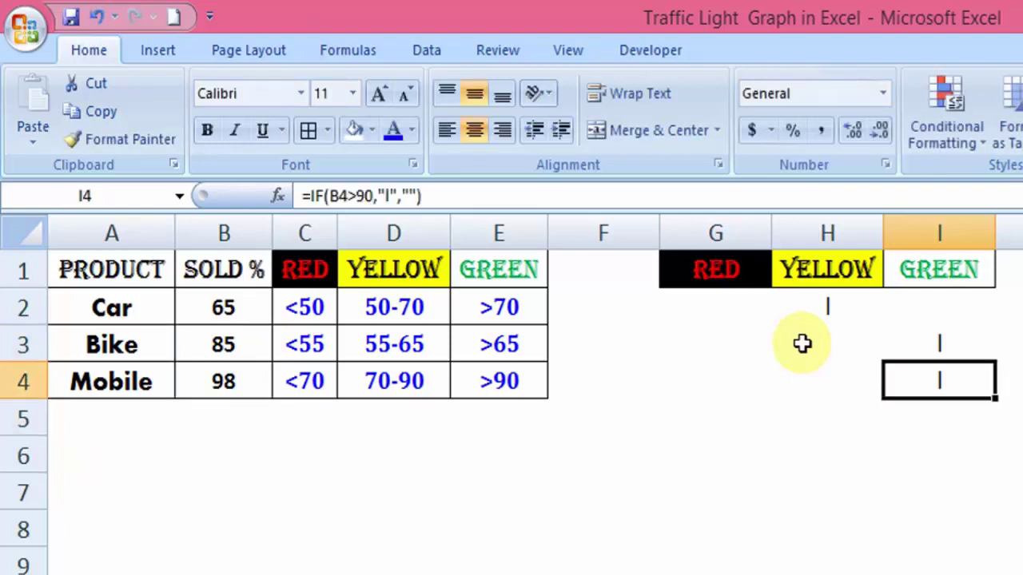
key("Left")
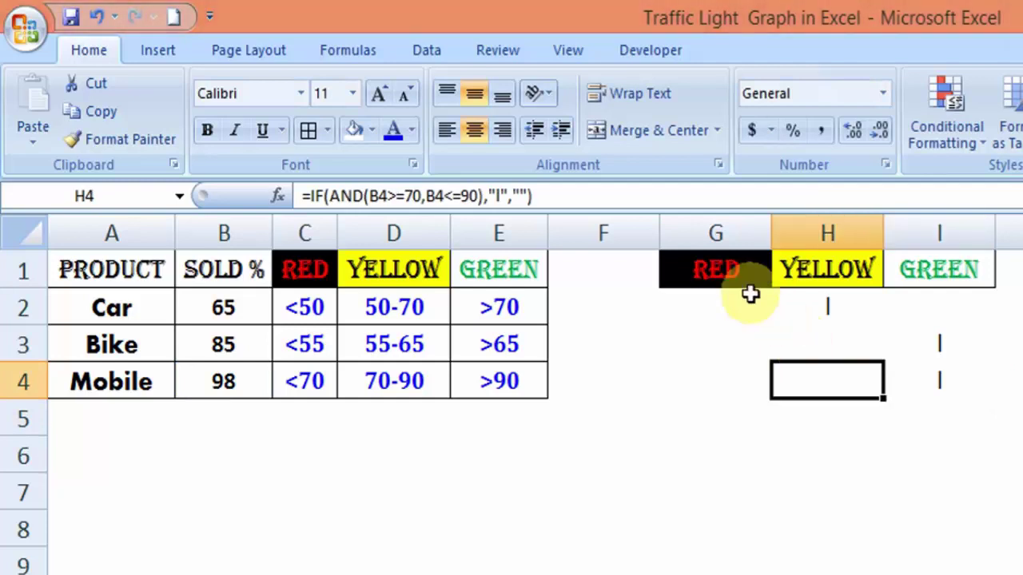
Step: Apply the Wingdings font to lamp cells G2:I4 so the markers become dots
left_click_drag(685, 304, 924, 377)
left_click(836, 311)
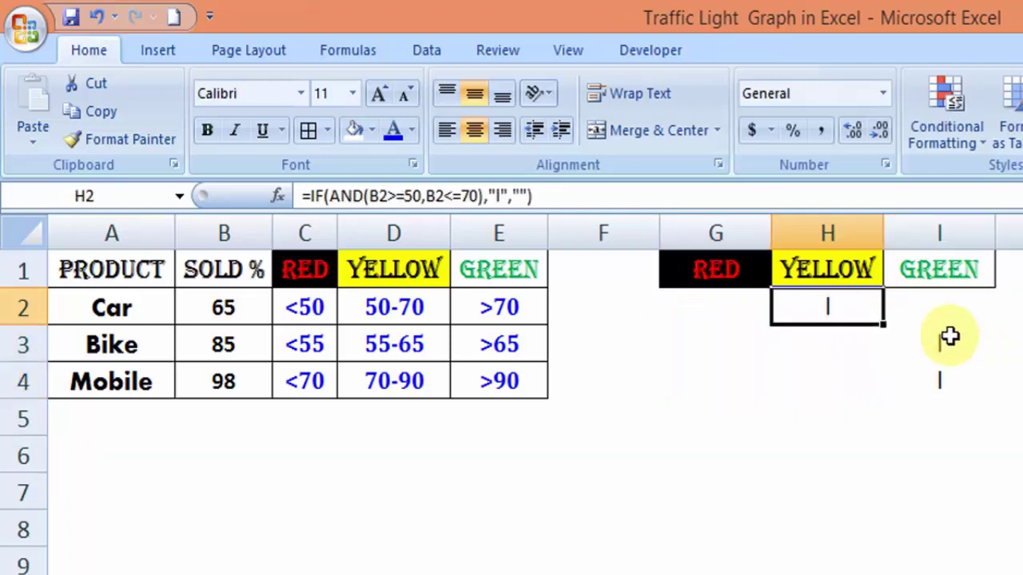
left_click(931, 387)
left_click_drag(699, 301, 911, 385)
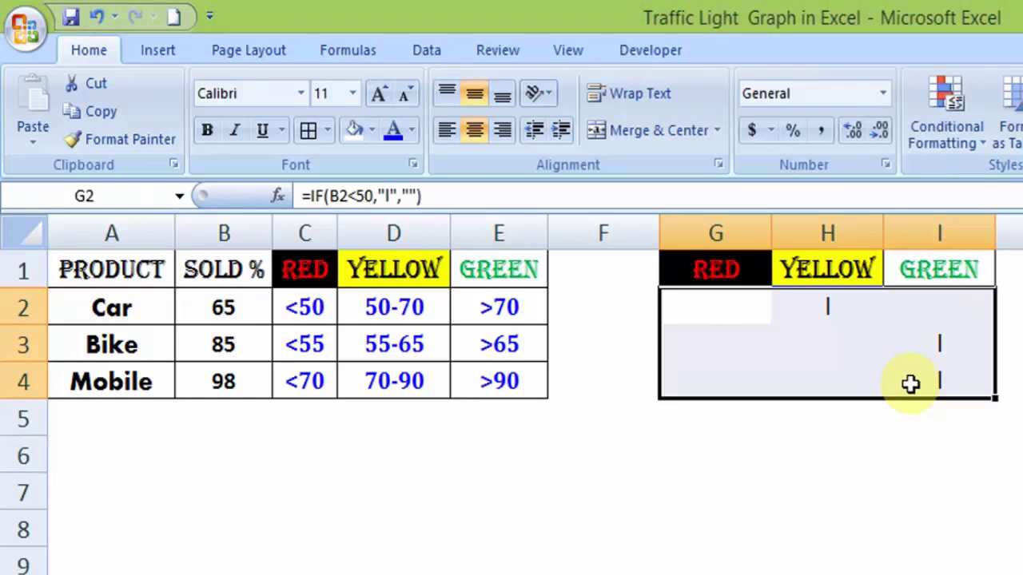
left_click(301, 94)
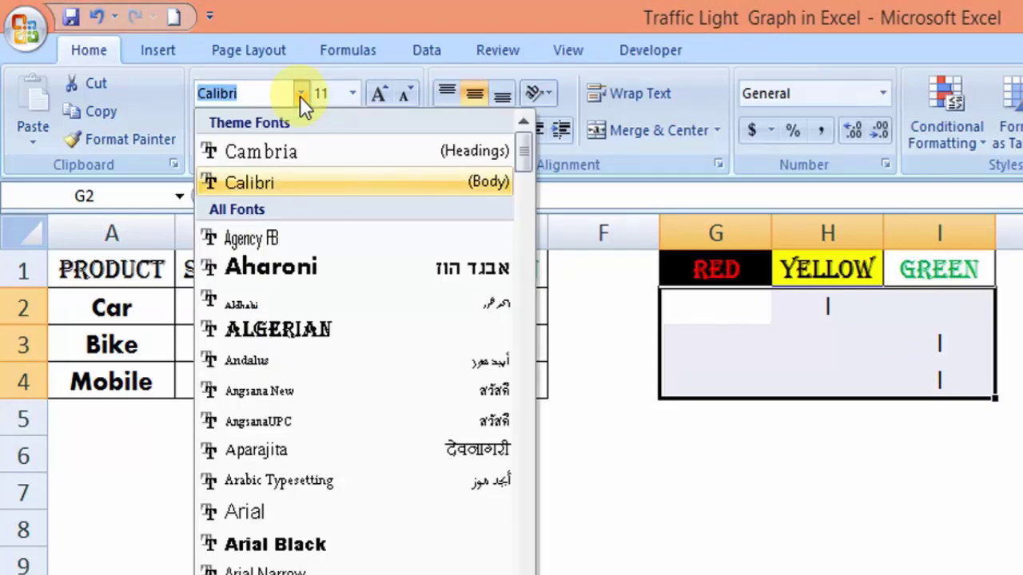
type("Wind")
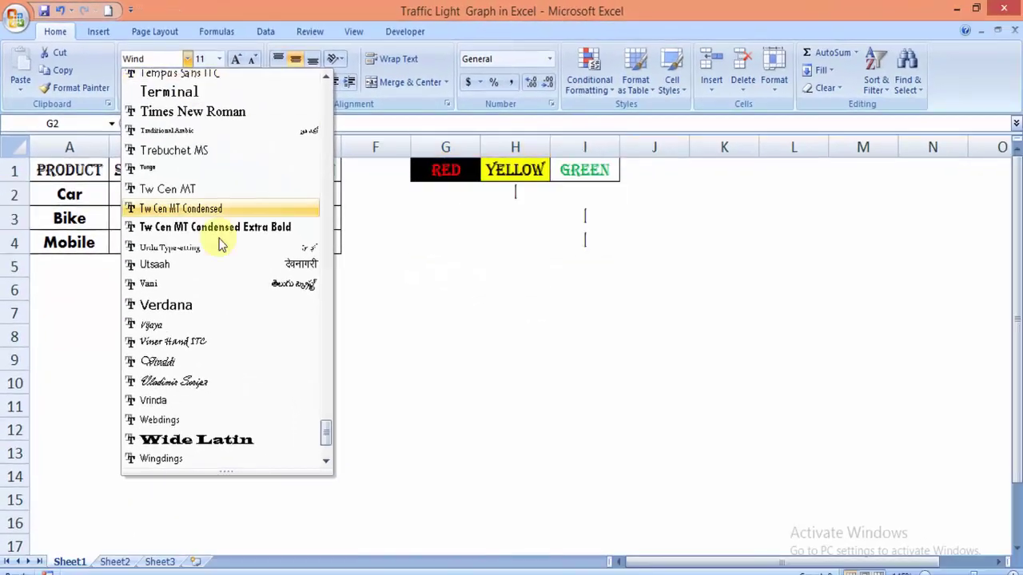
left_click_drag(322, 434, 326, 460)
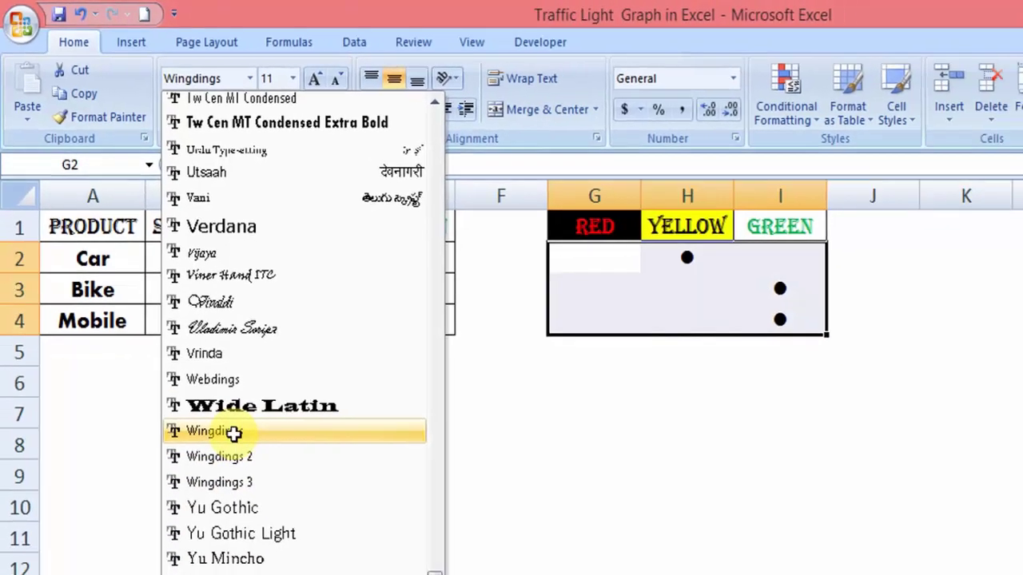
left_click(274, 510)
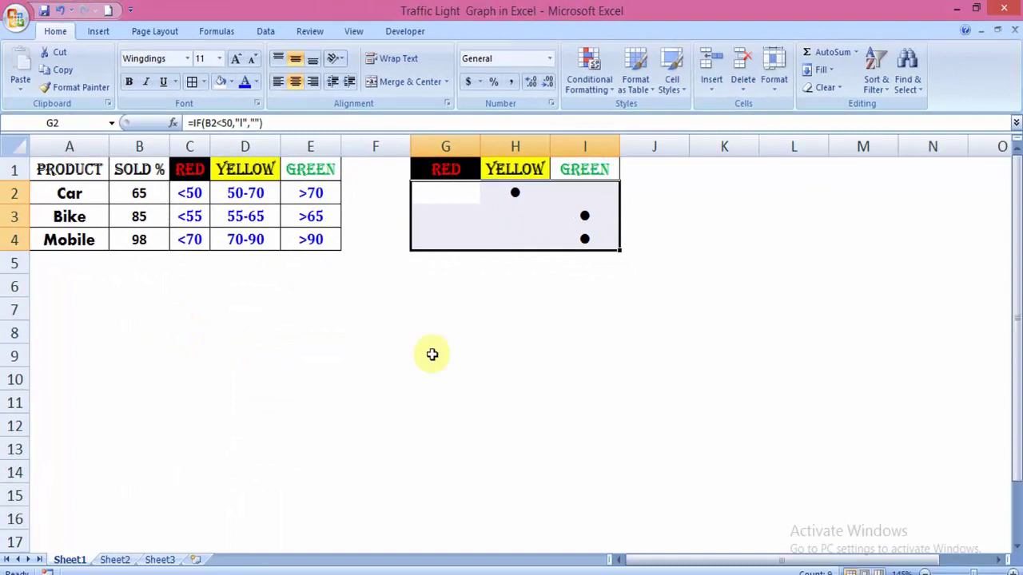
left_click(512, 336)
Step: Draw a tall rounded rectangle near D9 below the table and set its height to 1.4 inches
left_click_drag(423, 194, 585, 244)
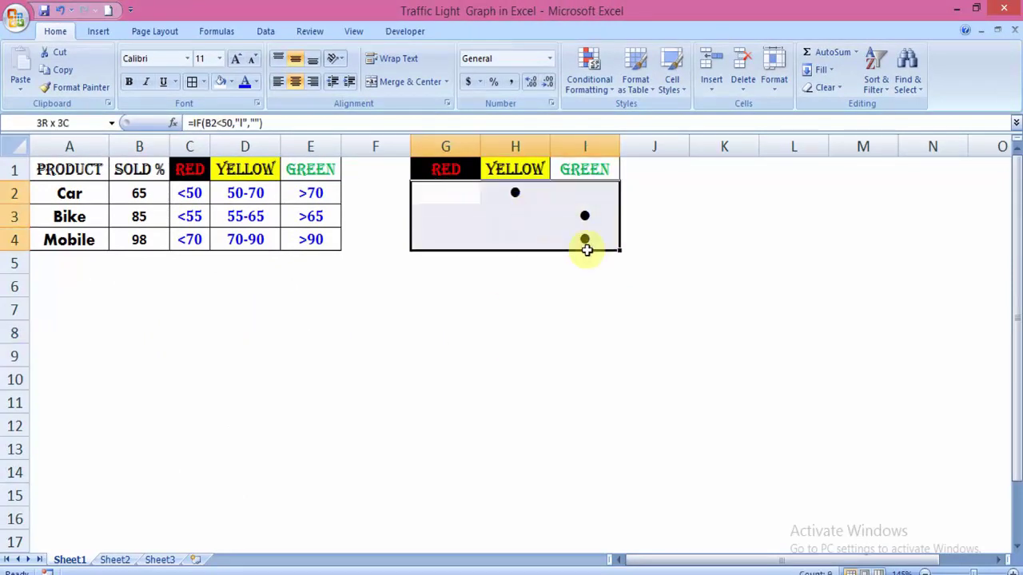
left_click(556, 314)
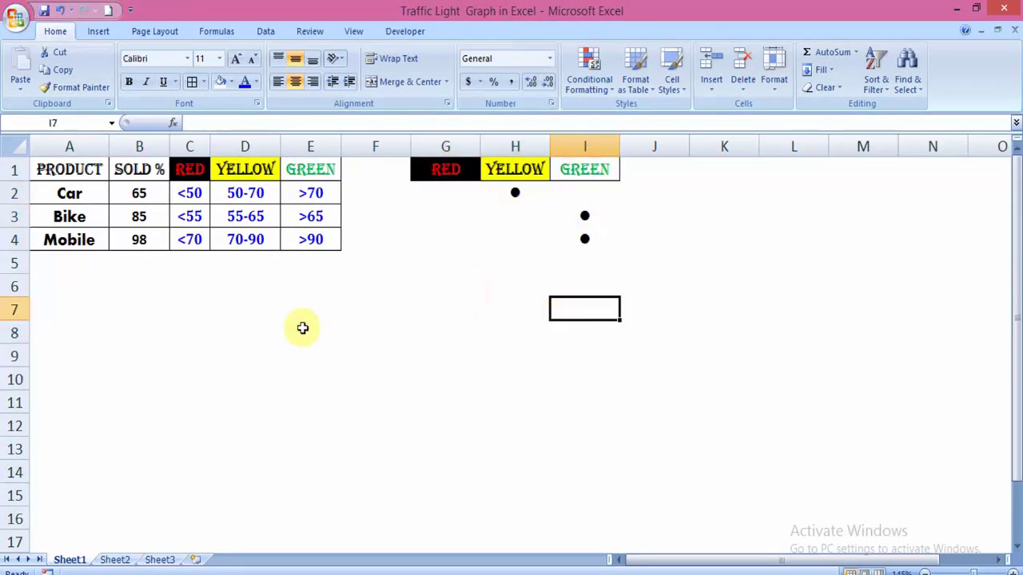
left_click(245, 354)
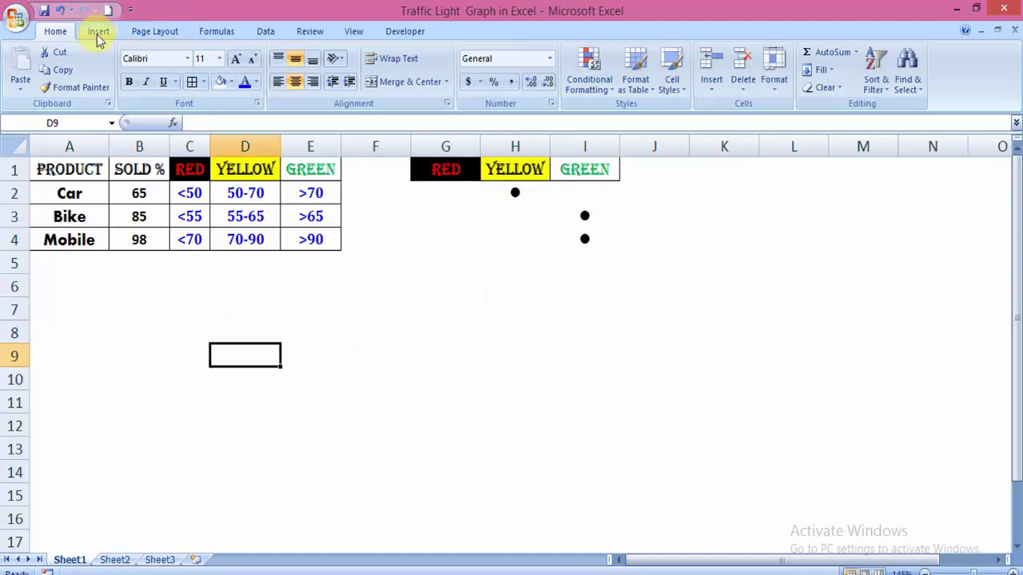
left_click(98, 32)
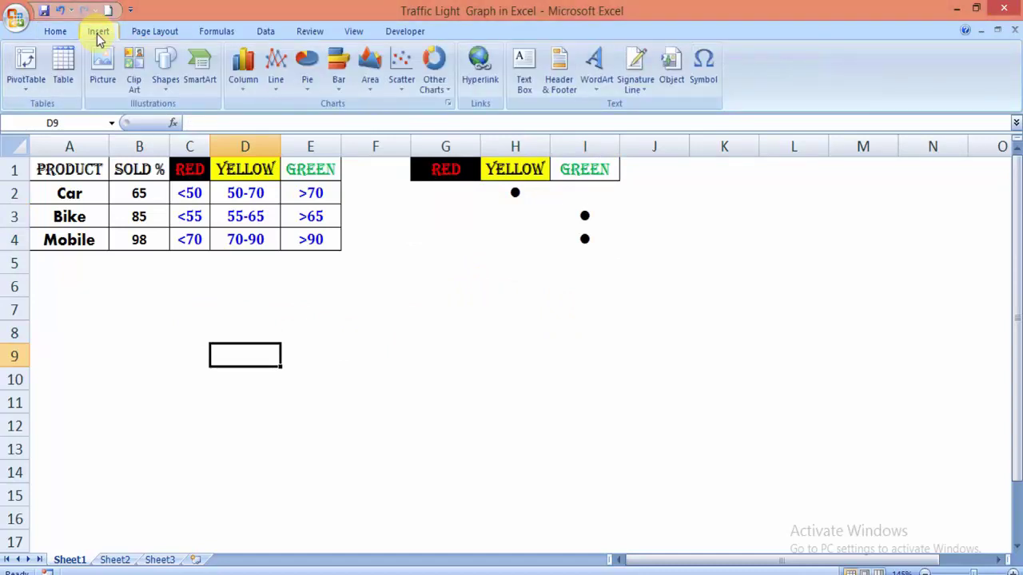
left_click(164, 88)
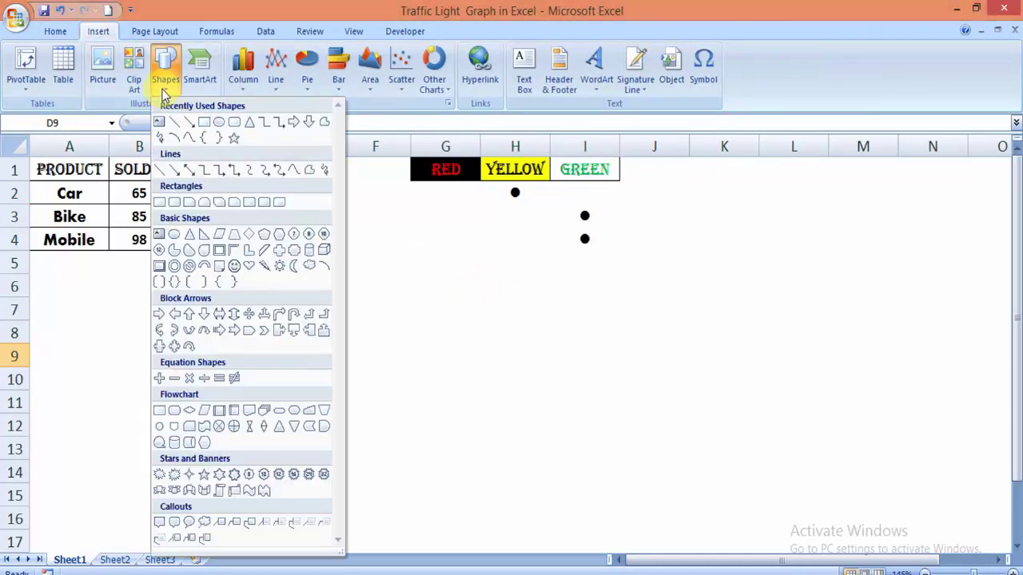
left_click(175, 204)
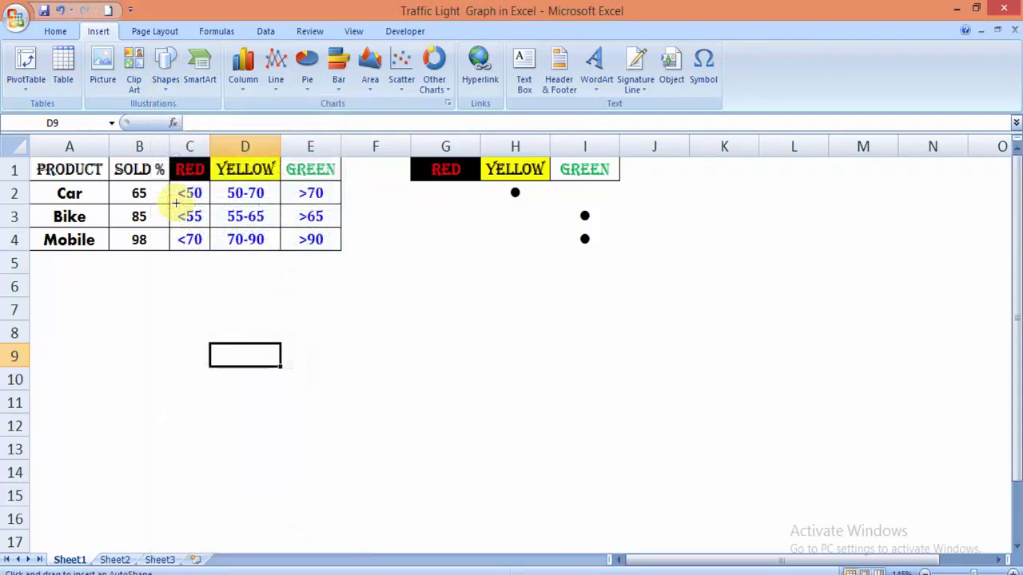
mouse_move(214, 331)
left_mouse_down()
mouse_move(265, 380)
mouse_move(274, 489)
left_mouse_up()
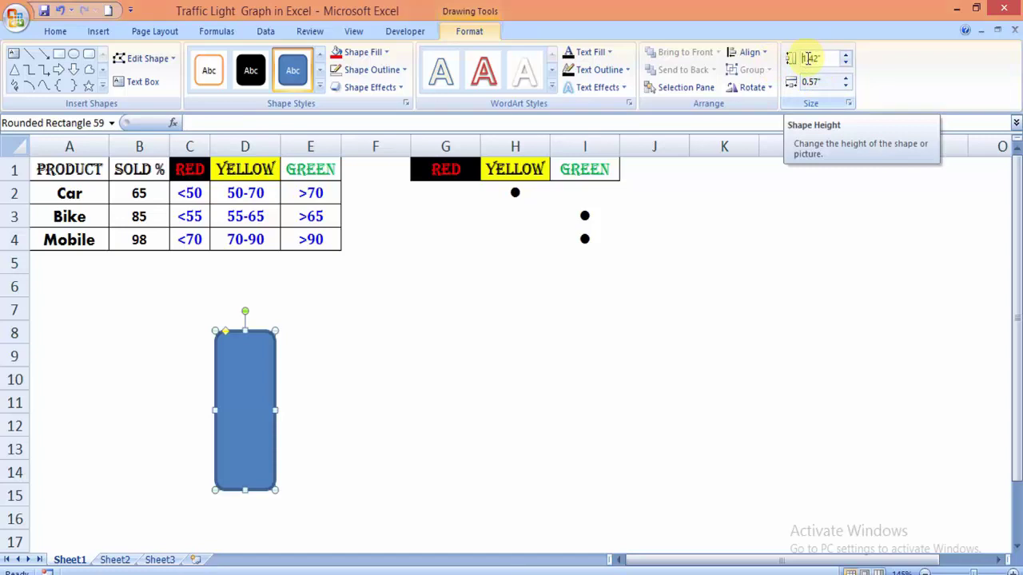
key("Tab")
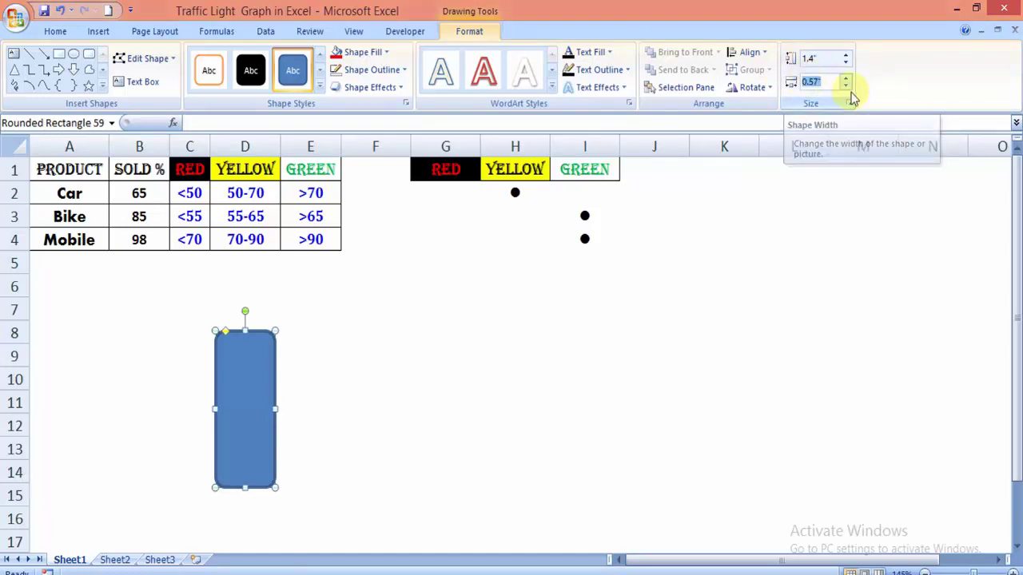
key("Home")
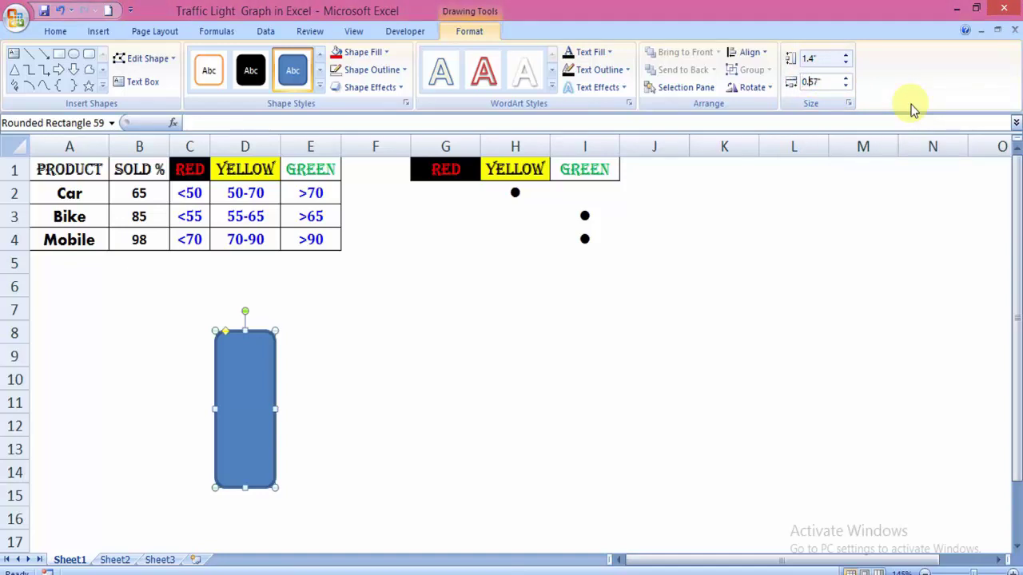
Step: Make the rectangle 0.4 inches wide with a solid black style and no outline
type("4")
key("Return")
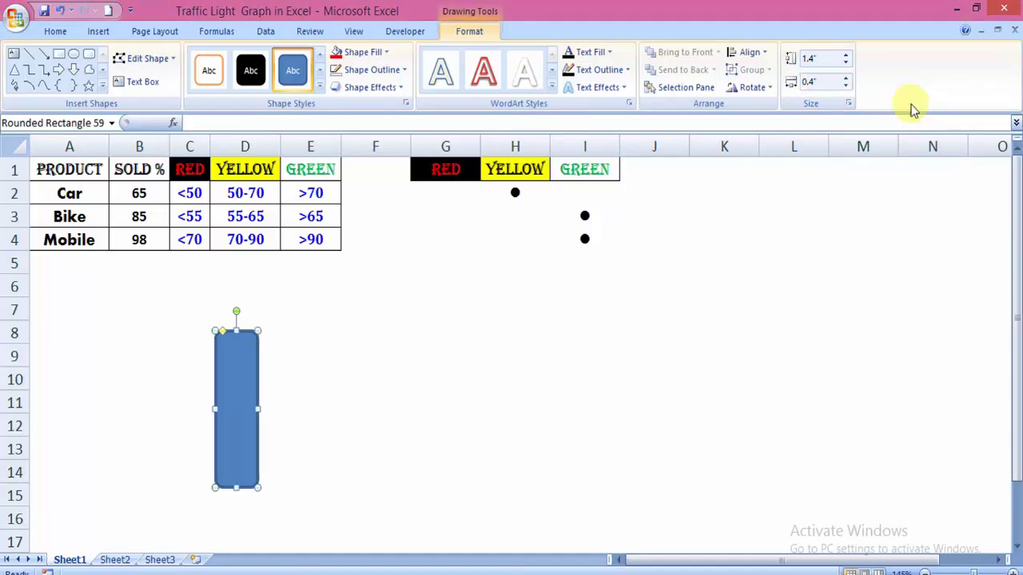
left_click(250, 80)
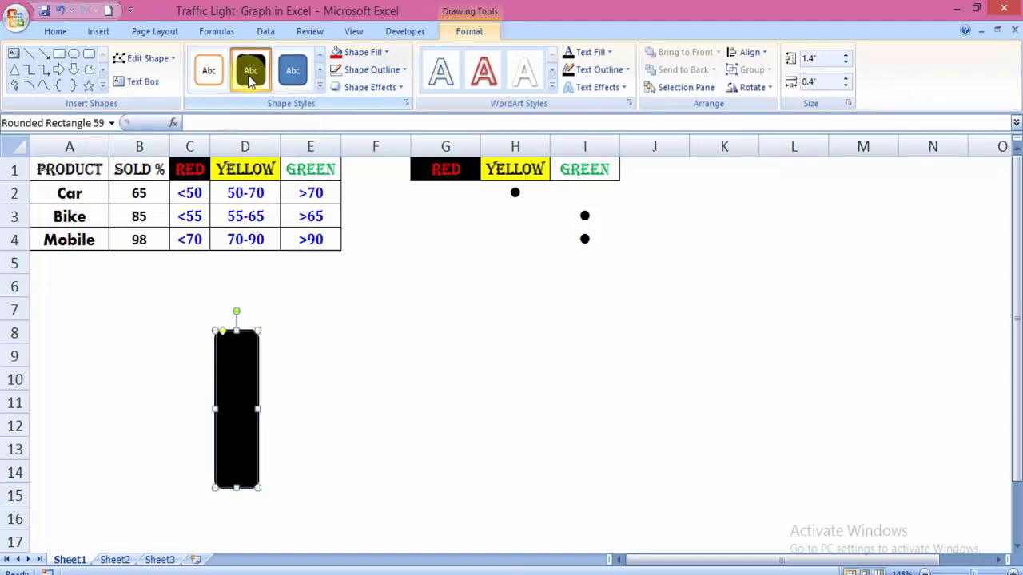
left_click(383, 70)
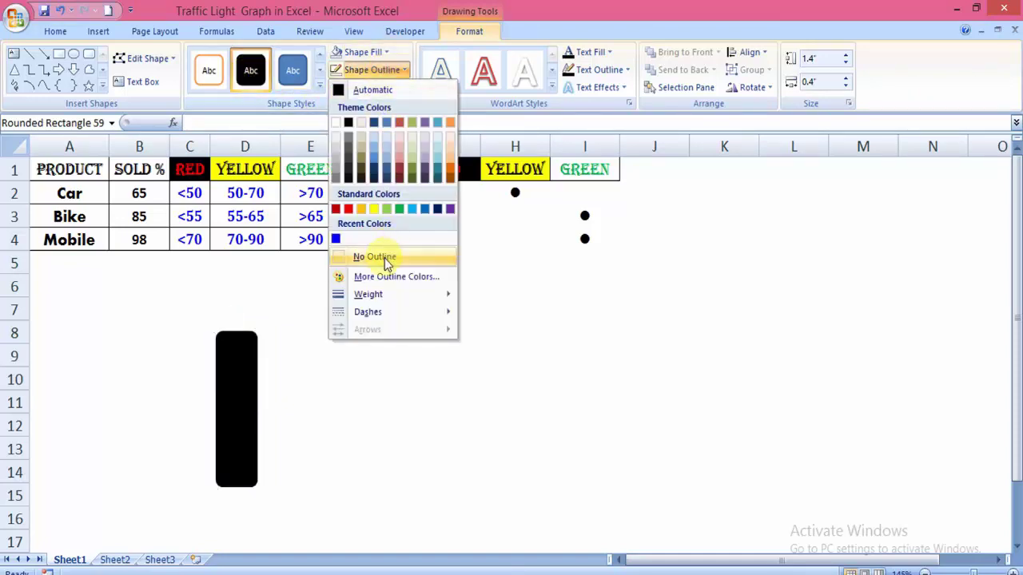
left_click(384, 258)
Step: Give the black rectangle a Perspective Diagonal Upper Left shadow
left_click(390, 91)
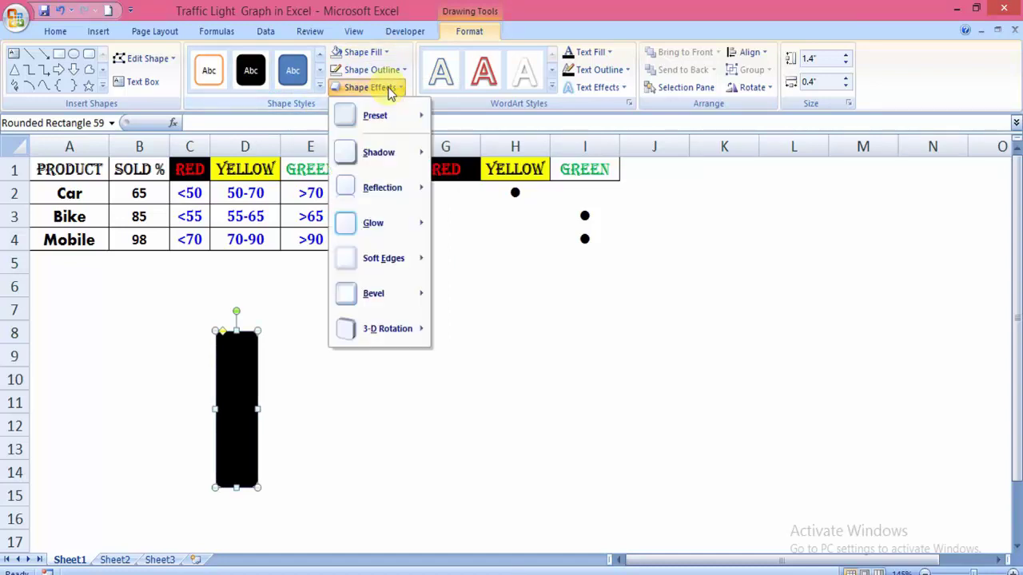
mouse_move(391, 159)
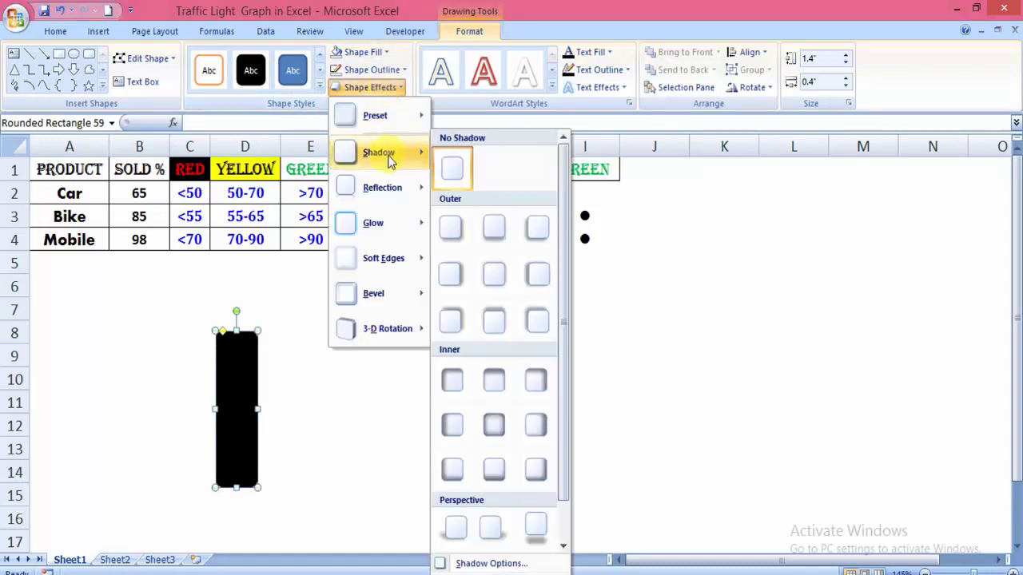
left_click(456, 531)
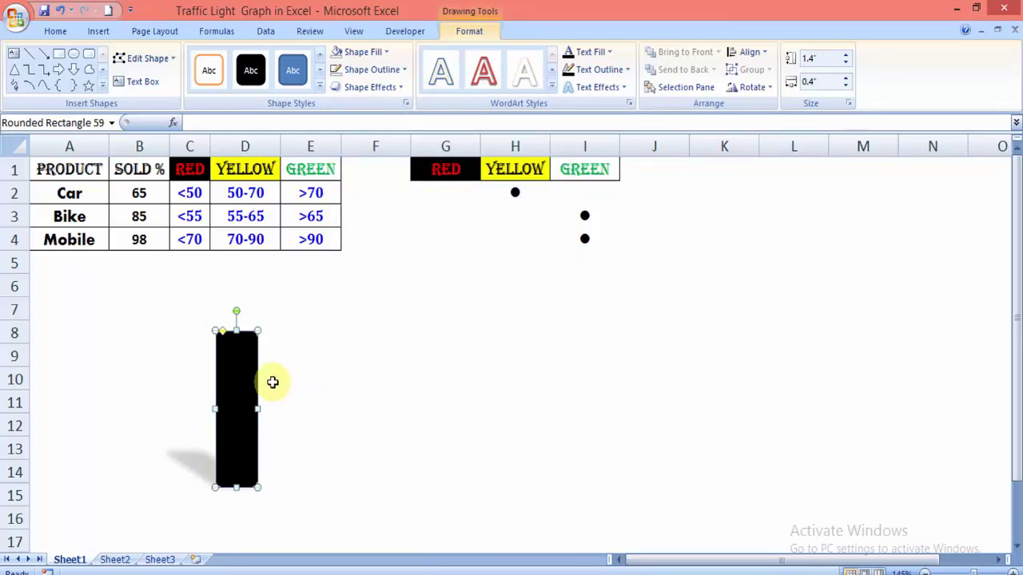
left_click(329, 368)
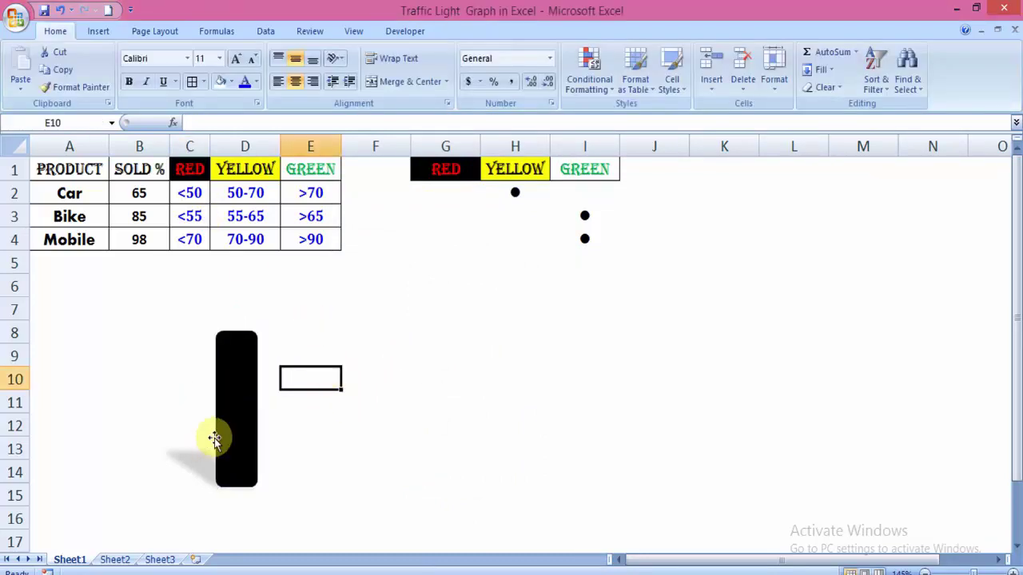
left_click(228, 431)
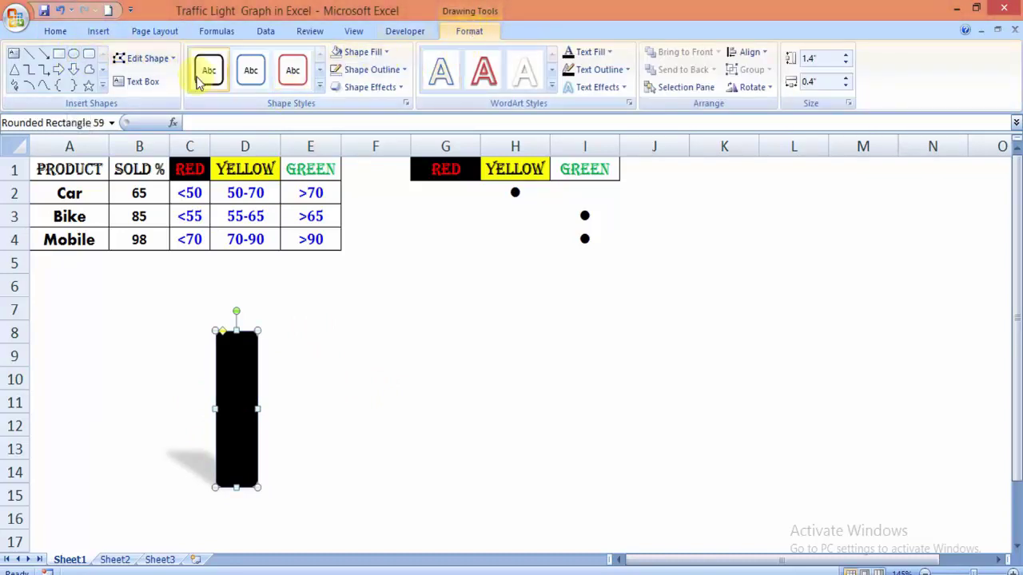
left_click(97, 32)
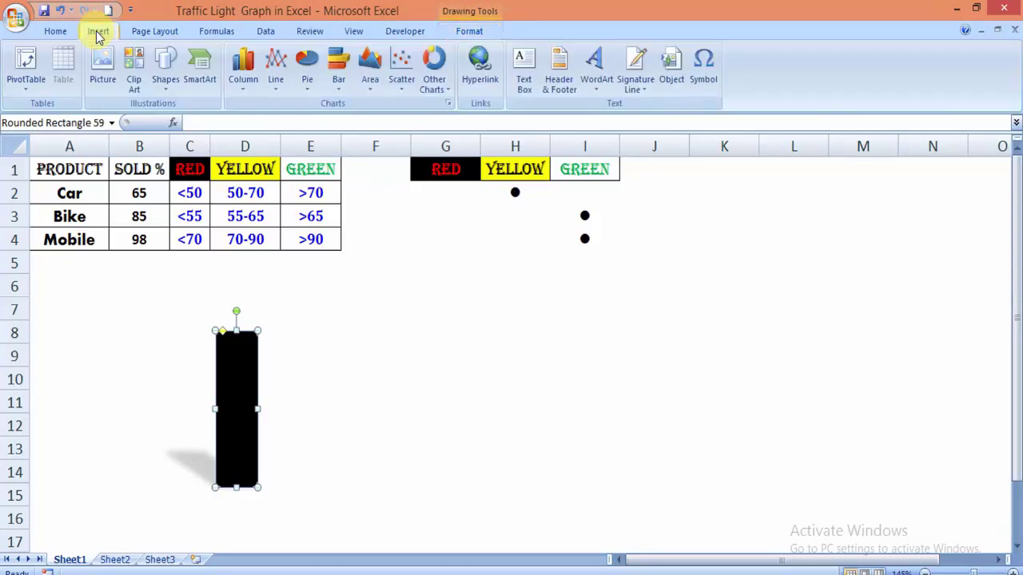
Step: Draw a small oval lamp near cells F8 to F10
left_click(168, 86)
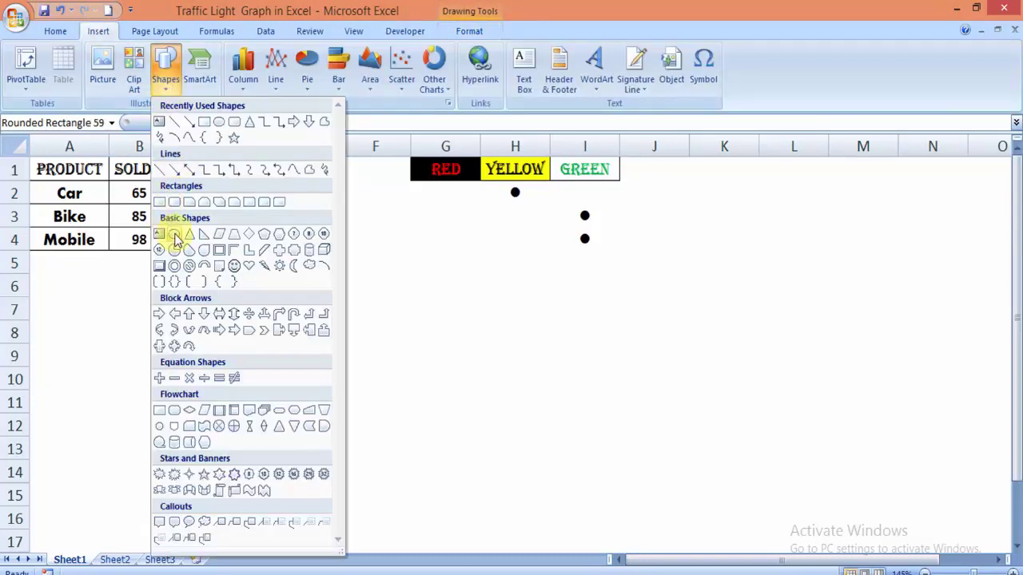
left_click(509, 315)
left_click(469, 31)
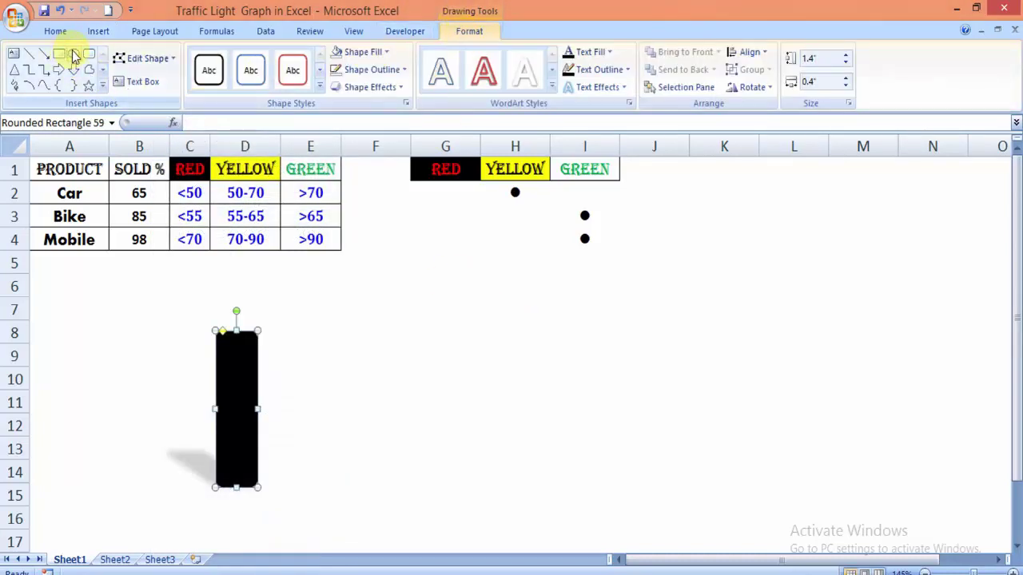
left_click(73, 60)
left_click_drag(354, 334, 397, 381)
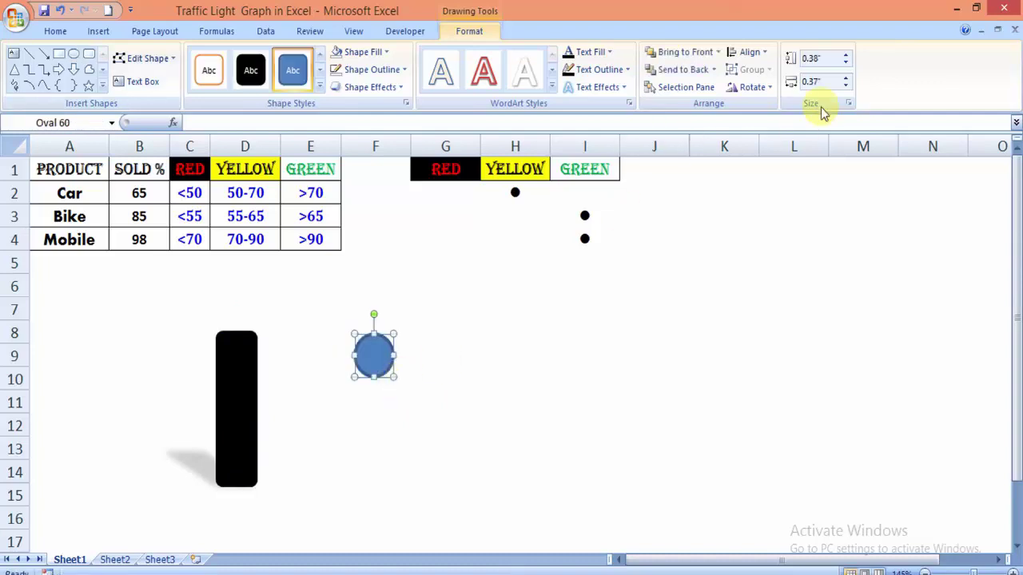
Step: Size the oval to 0.4 by 0.4 inches so it becomes a circle
left_click(812, 57)
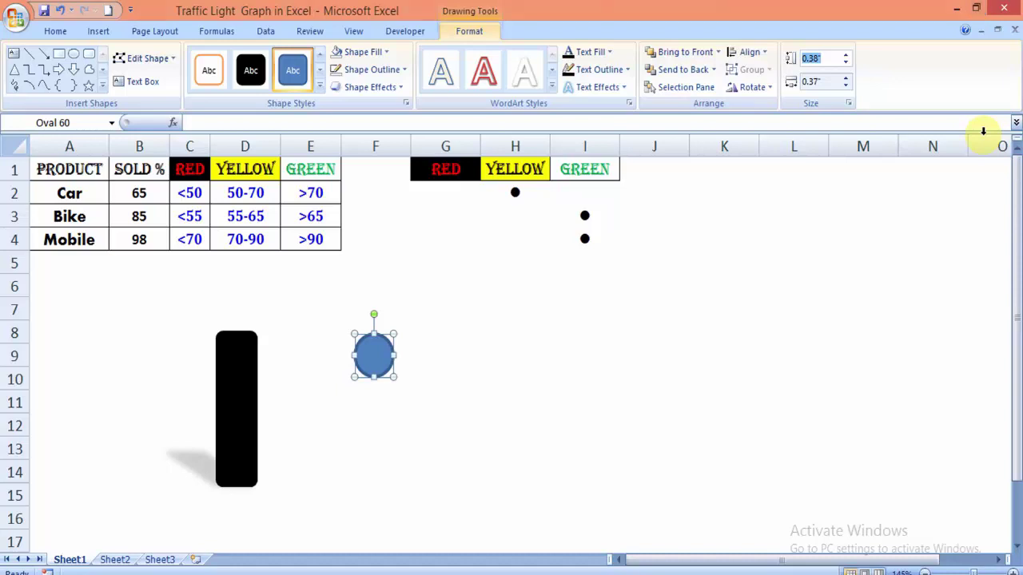
type("0.4")
key("Return")
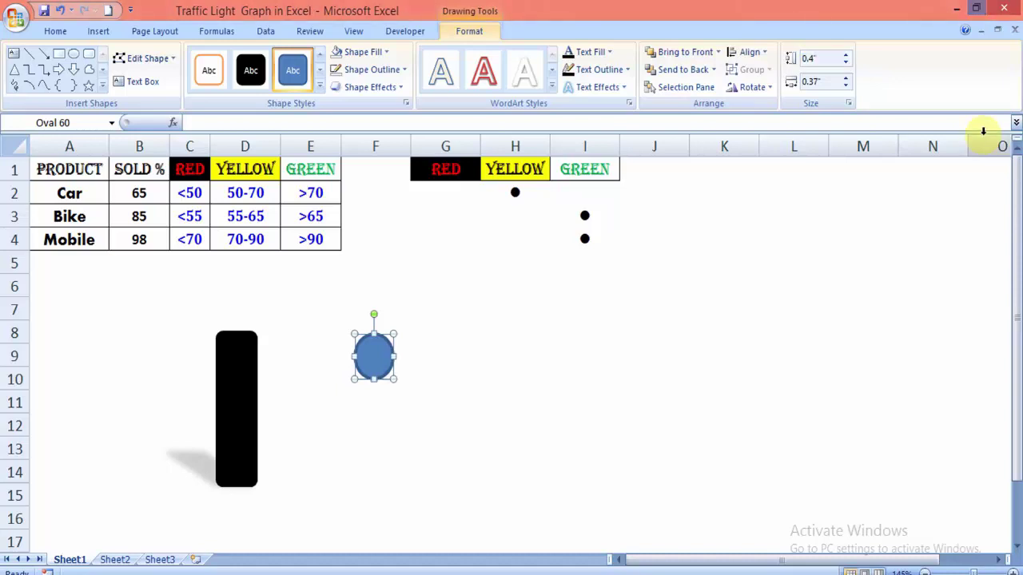
left_click(811, 82)
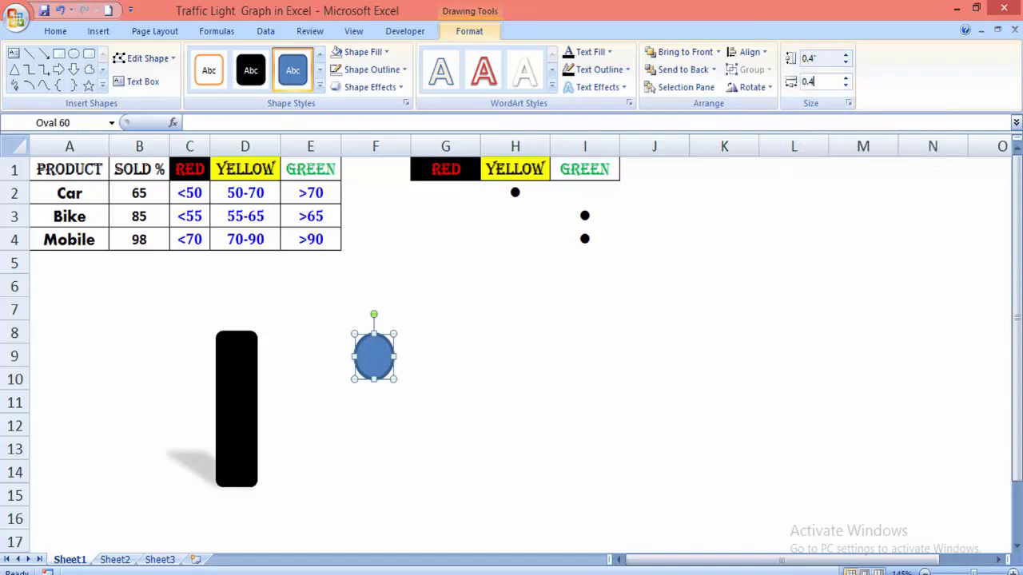
key("Return")
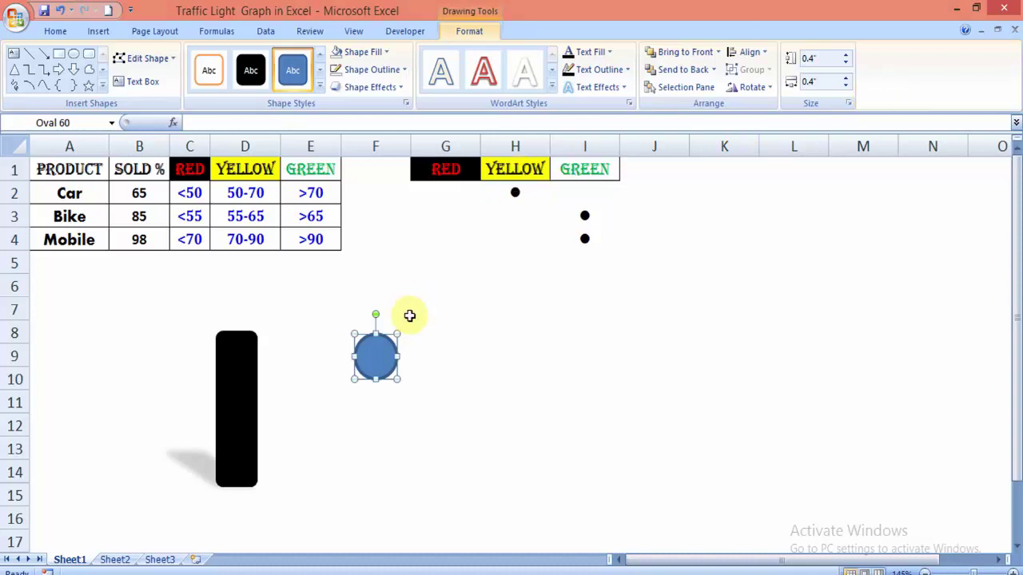
Step: Remove the circle's outline and fill it with red
left_click(374, 70)
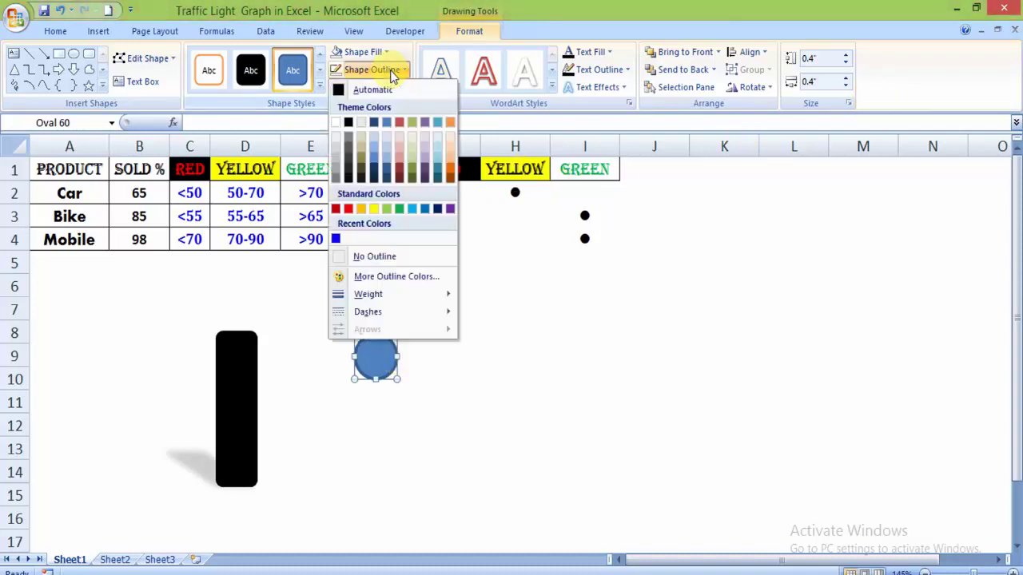
left_click(370, 258)
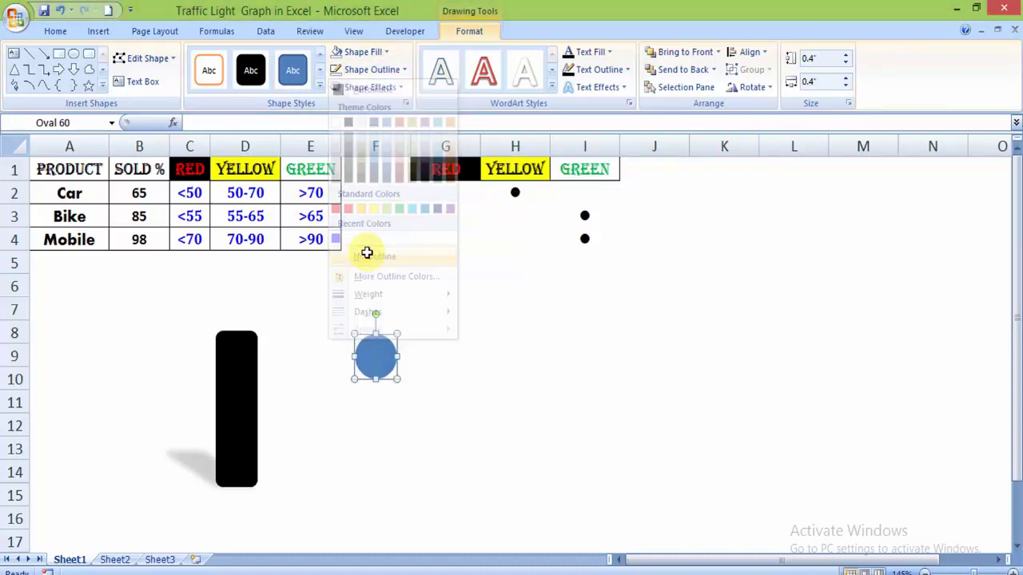
left_click(381, 53)
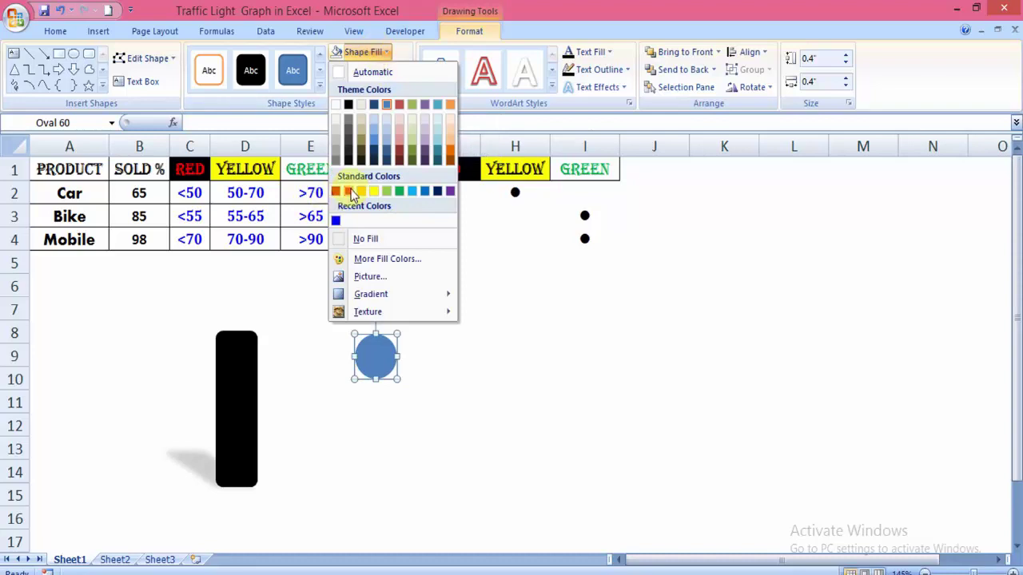
left_click(350, 187)
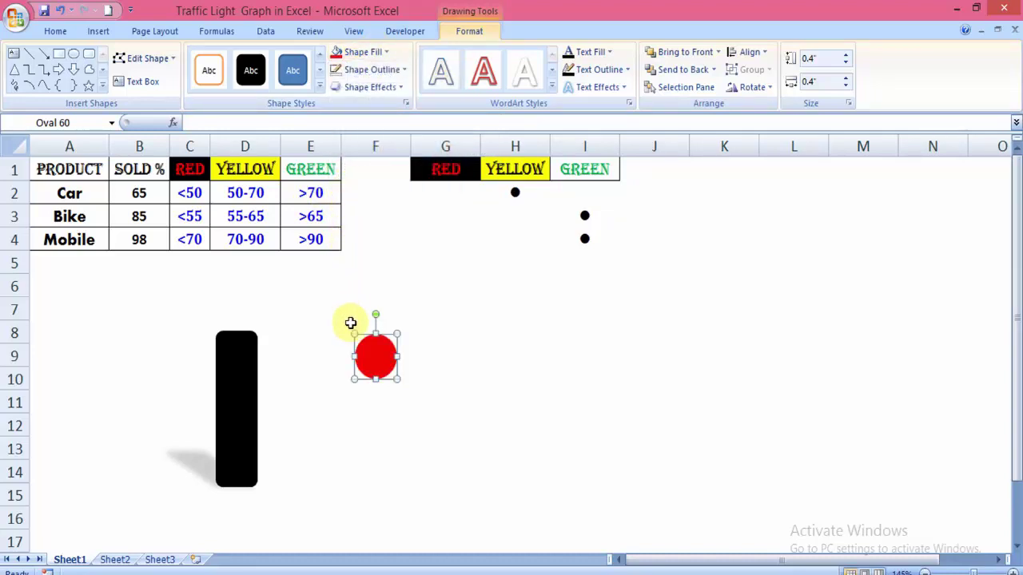
Step: Give the red fill 60% transparency and move the circle to the rectangle's top
right_click(378, 365)
left_click(434, 354)
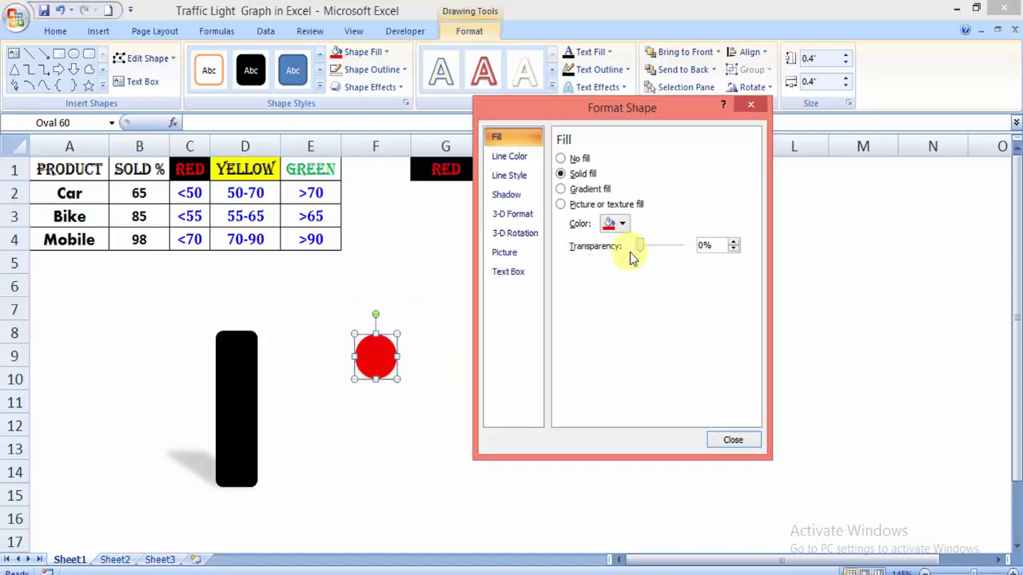
left_click_drag(633, 248, 665, 257)
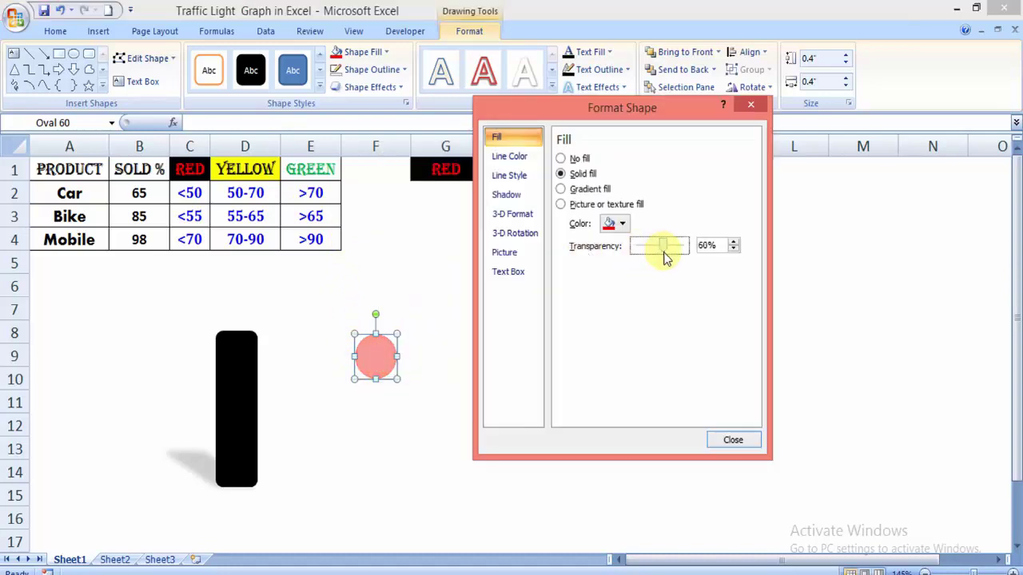
left_click(708, 245)
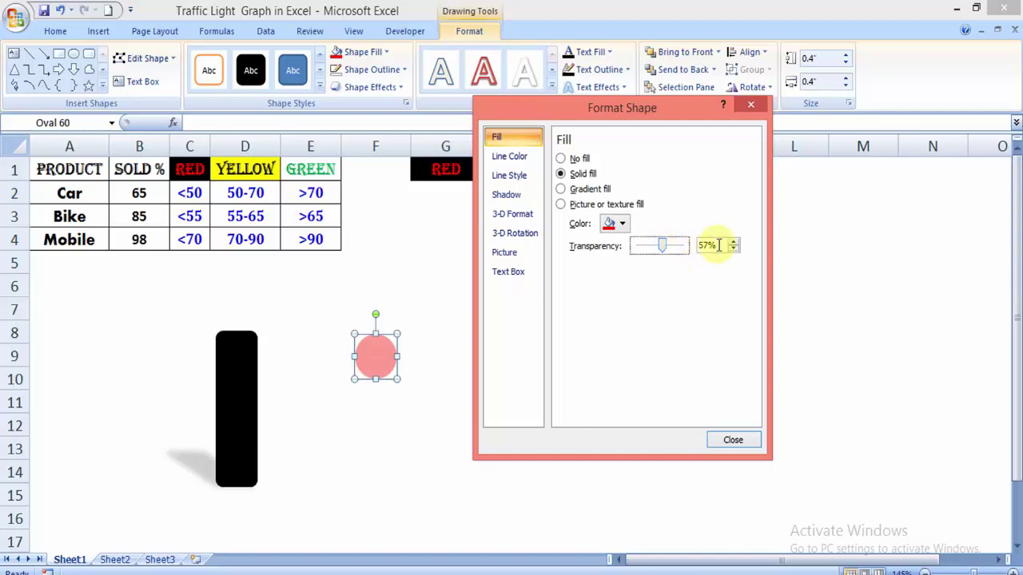
type("0")
key("Escape")
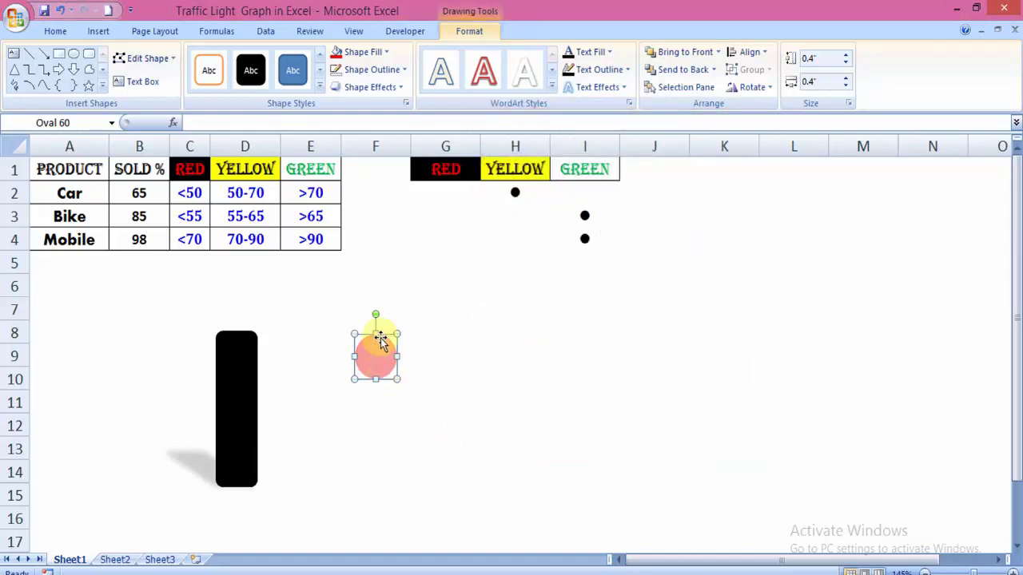
mouse_move(389, 339)
left_mouse_down()
mouse_move(333, 359)
mouse_move(240, 351)
left_mouse_up()
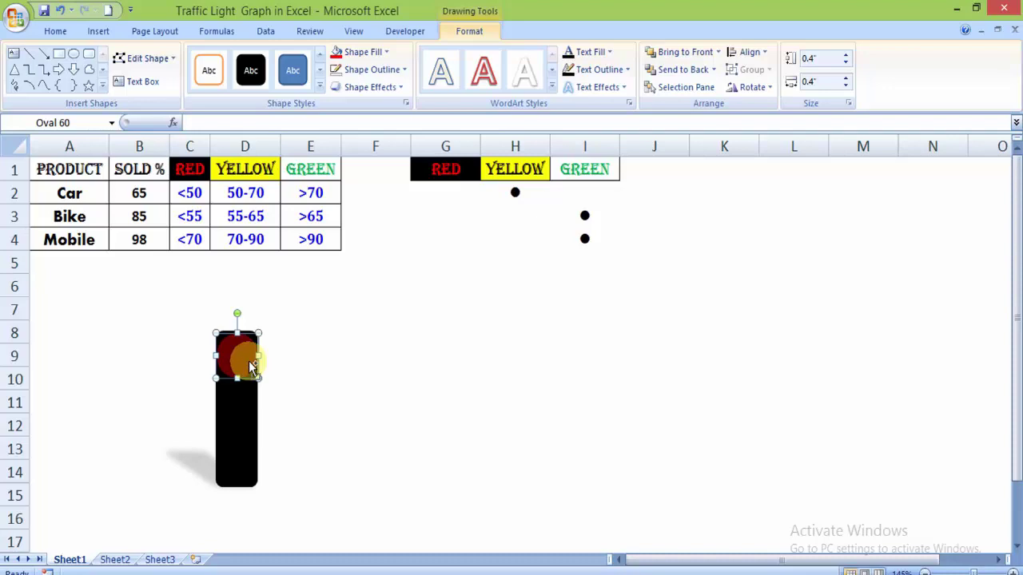
Step: Copy the red circle down the rectangle and recolour the middle lamp yellow
left_click_drag(247, 365, 249, 463)
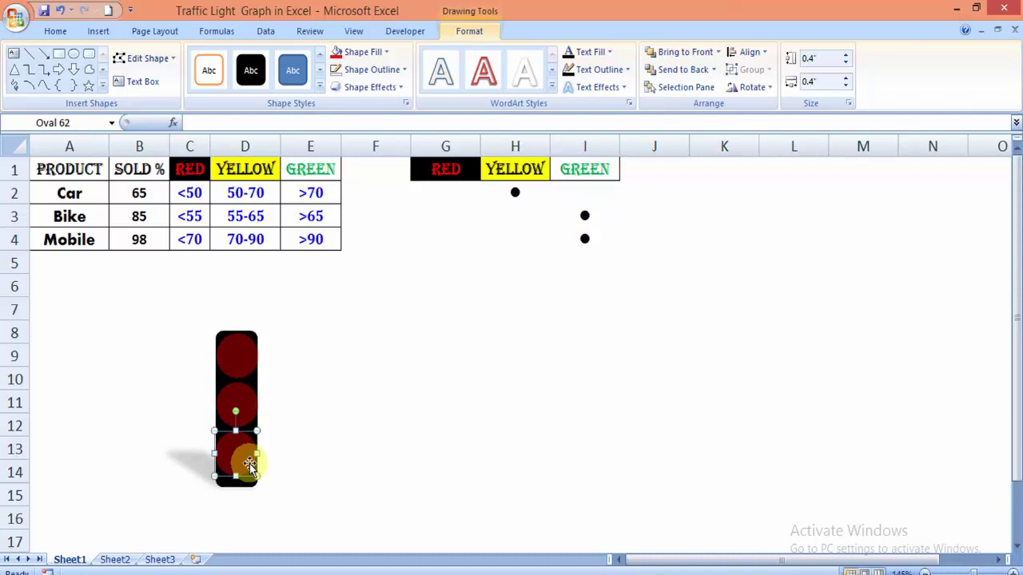
left_click(256, 396)
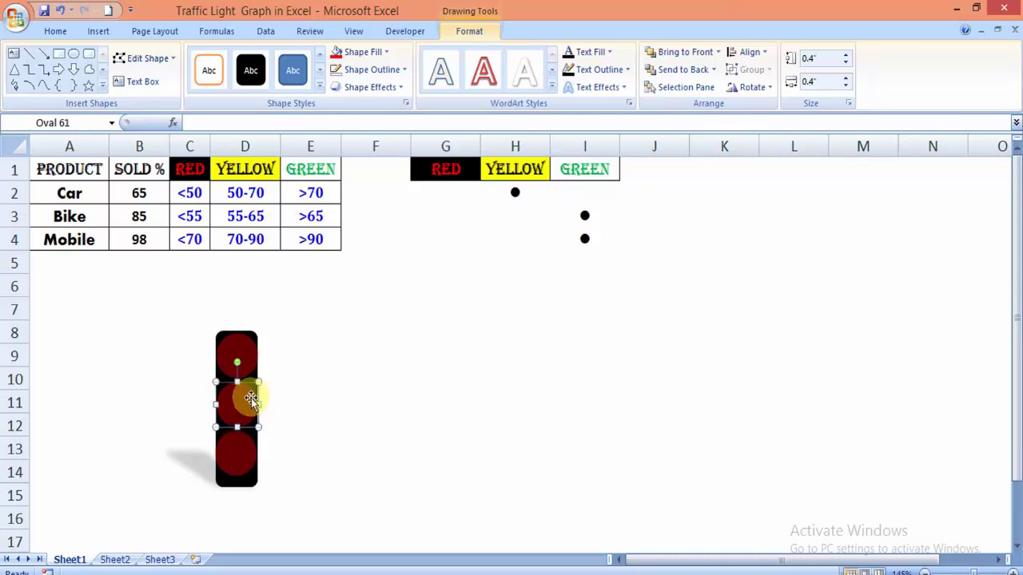
right_click(252, 400)
left_click(302, 389)
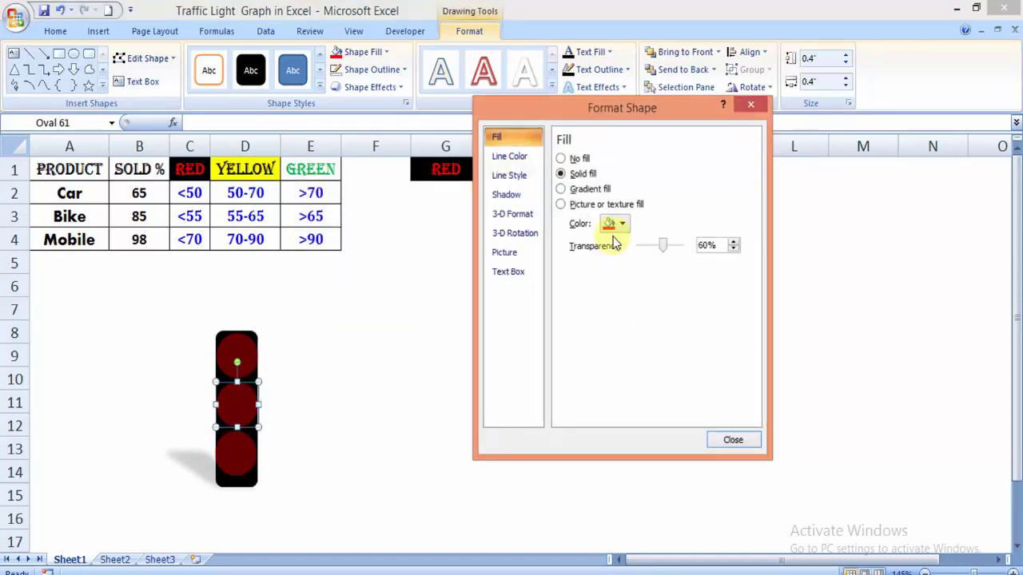
left_click(615, 224)
left_click(633, 344)
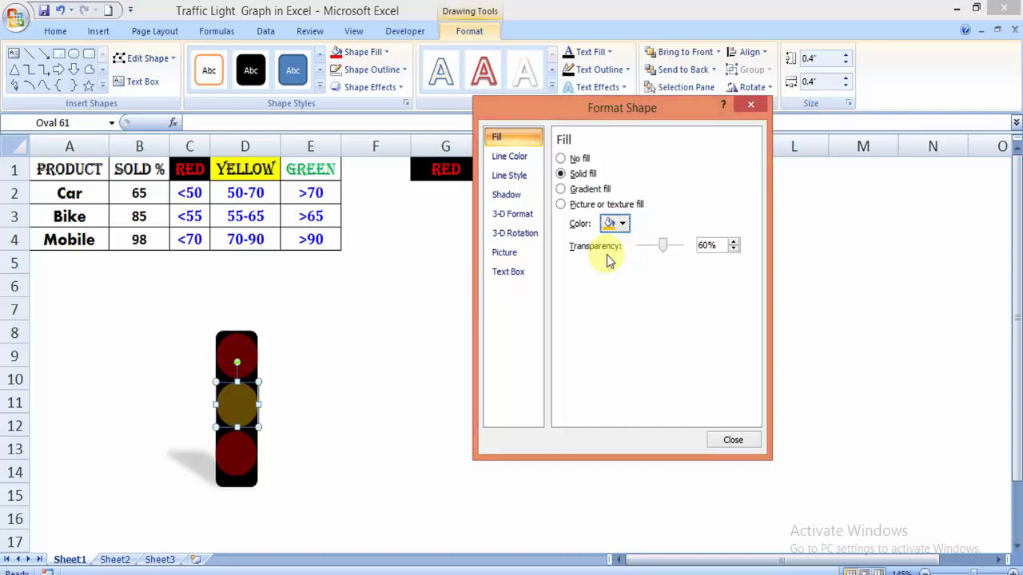
Step: Recolour the bottom lamp green
left_click(237, 455)
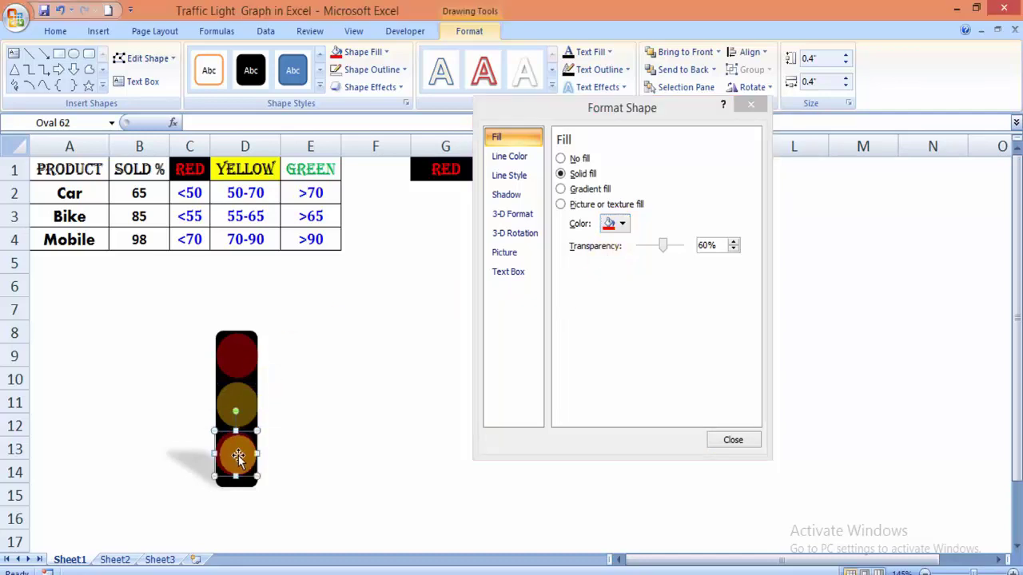
left_click(624, 226)
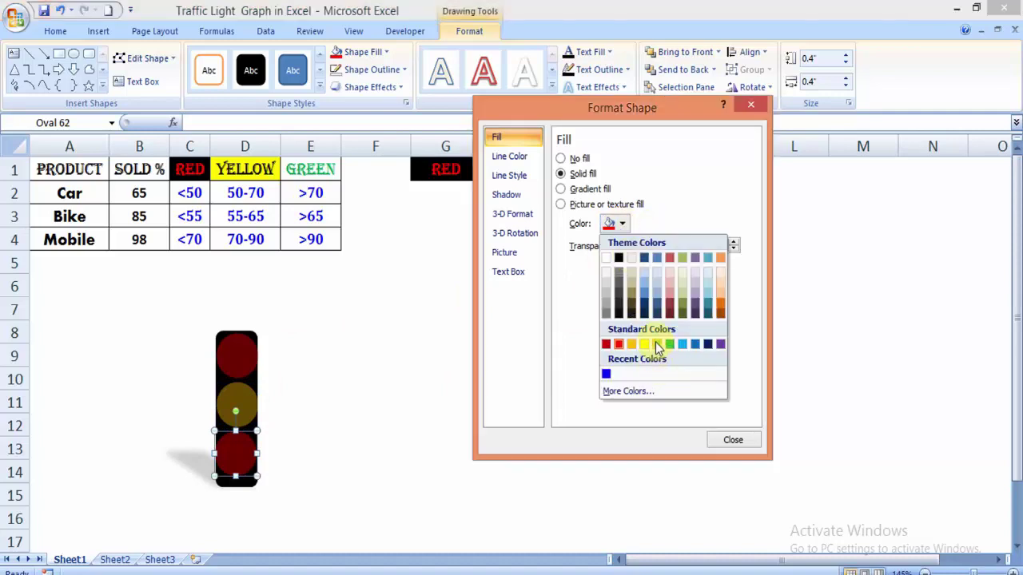
left_click(657, 340)
left_click(728, 441)
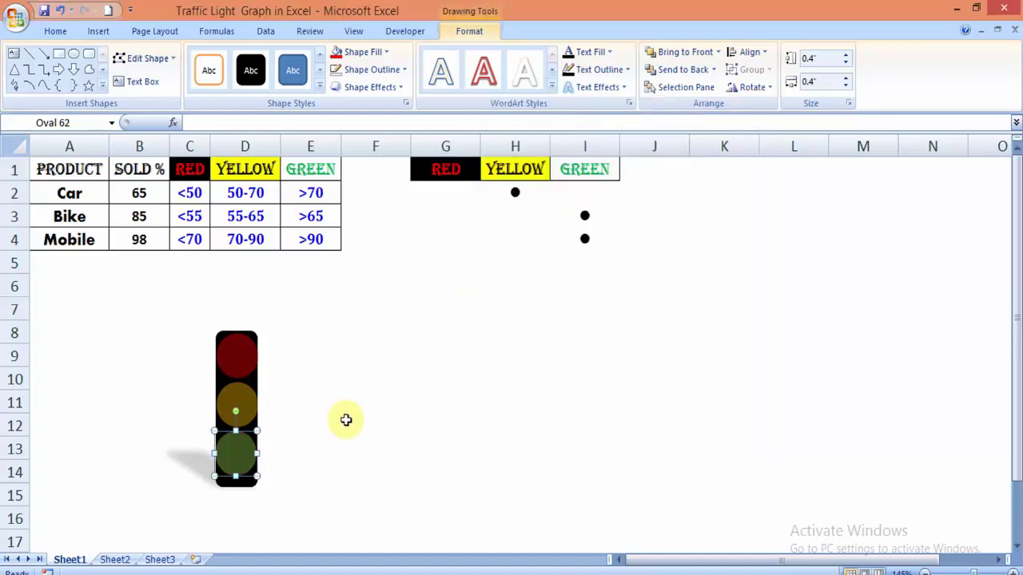
left_click(344, 418)
left_click(231, 333)
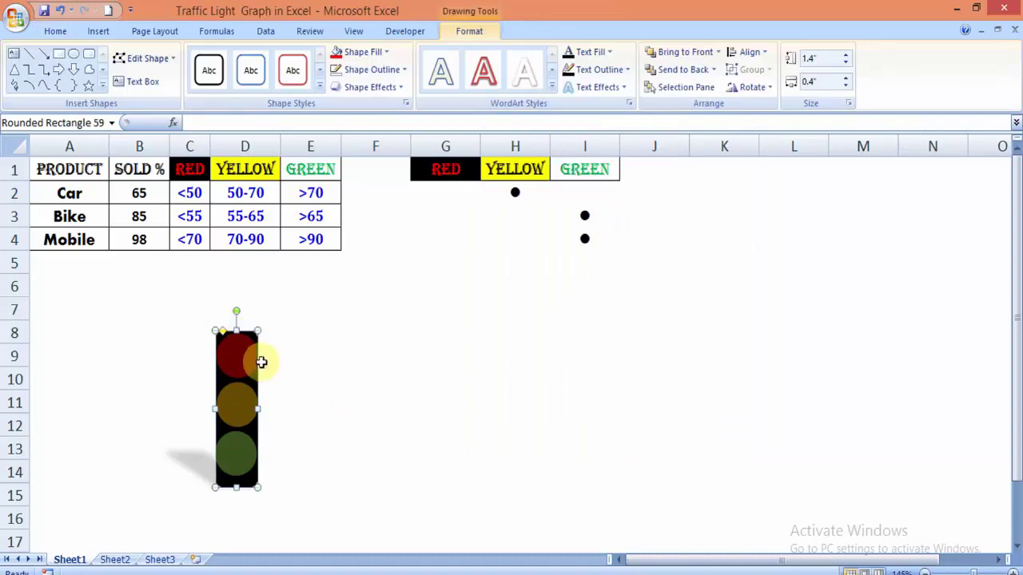
Step: Center-align the three lamps on the black body and group them into one traffic light
left_click(247, 425)
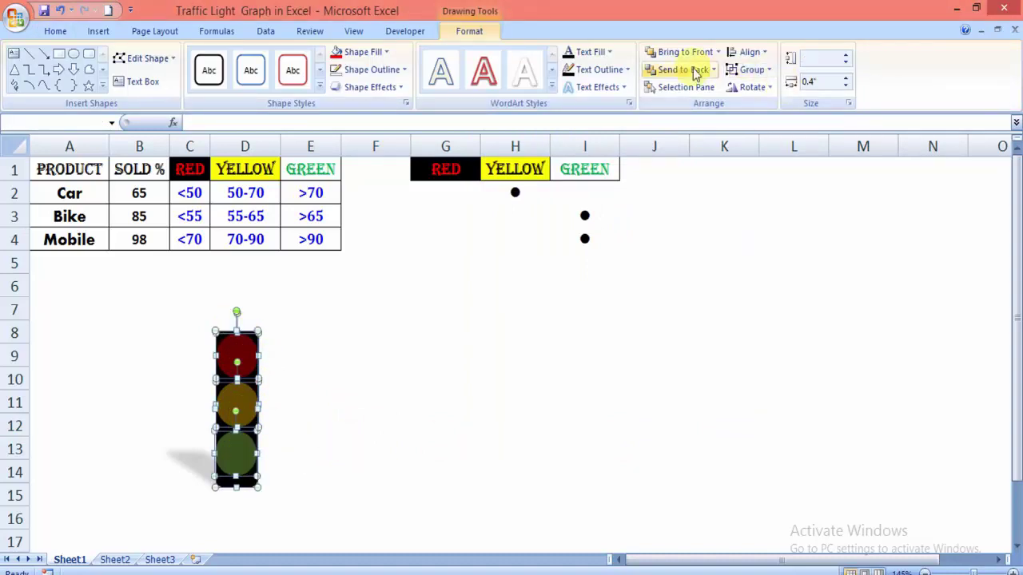
left_click(766, 54)
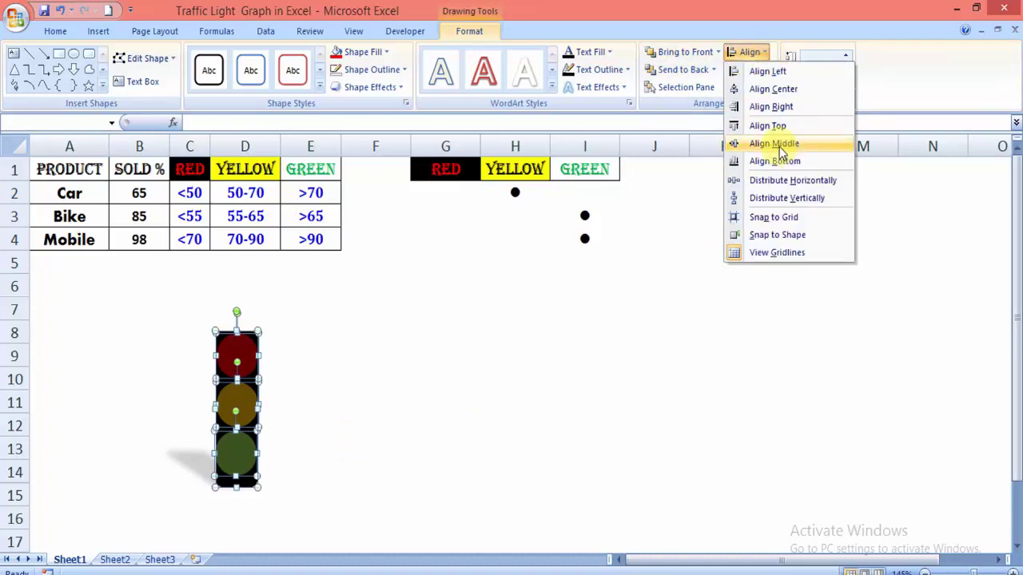
left_click(788, 90)
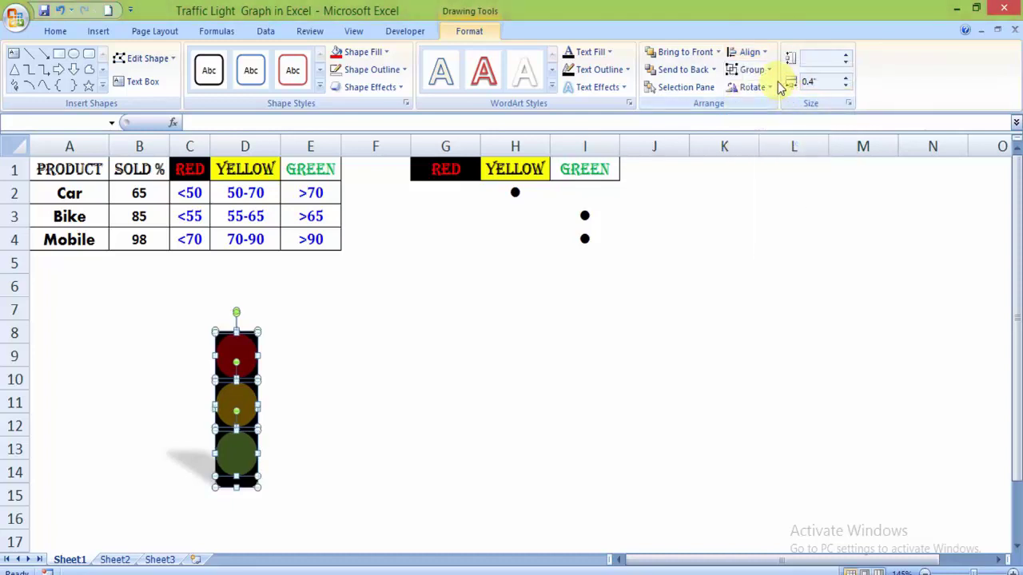
left_click(761, 72)
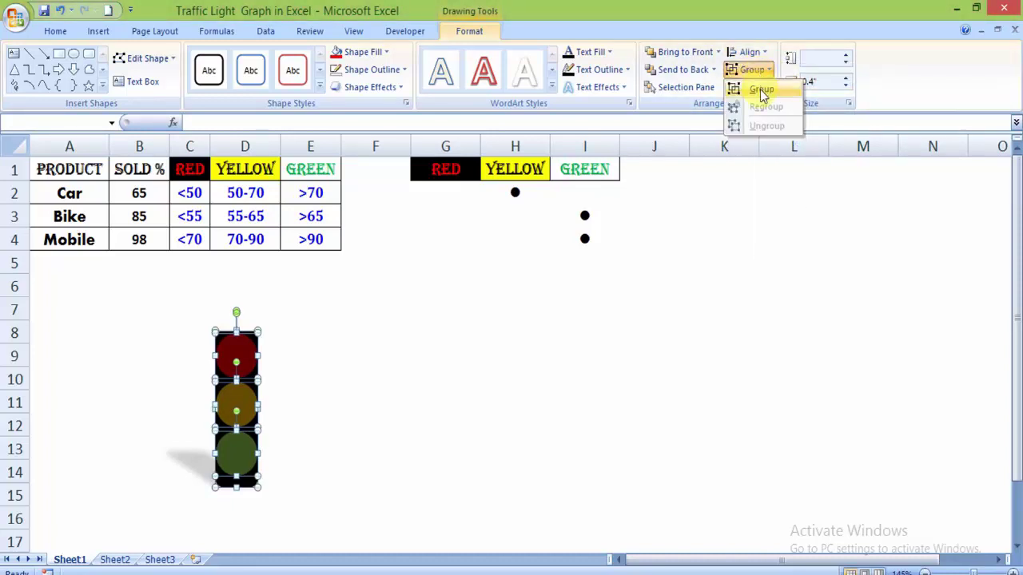
left_click(761, 90)
left_click(438, 403)
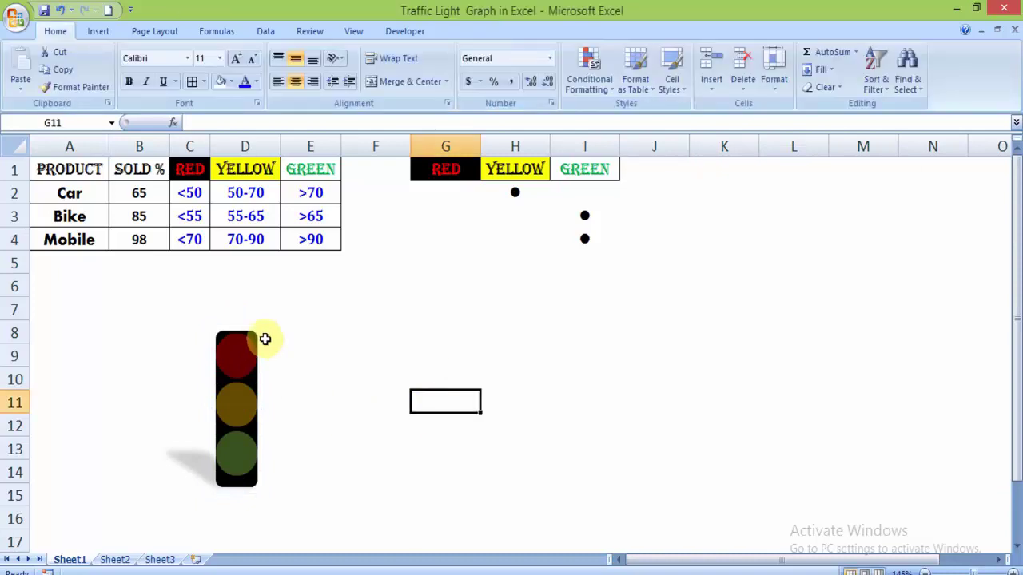
Step: Shift the traffic light left and Ctrl-drag copies to its right
left_click_drag(258, 350, 201, 346)
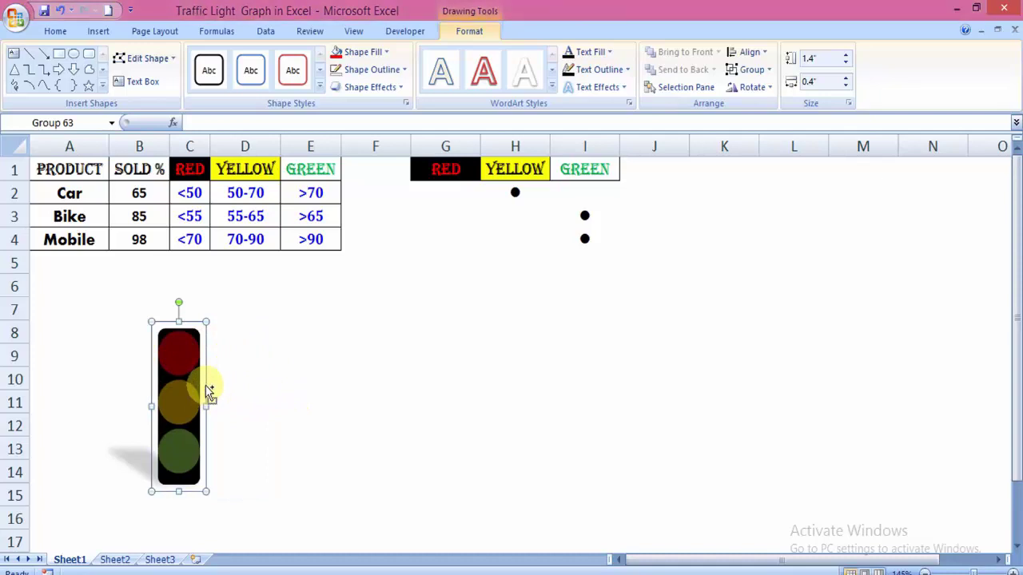
left_click_drag(207, 392, 457, 391)
left_click(599, 372)
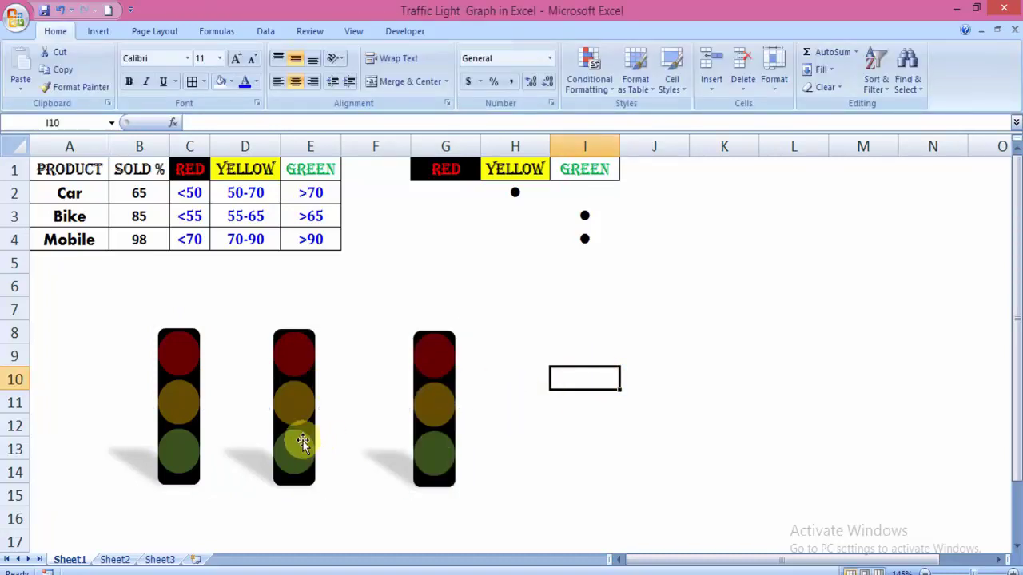
Step: Check the Car, Bike and Mobile names and move to cell B7 above the first light
left_click(68, 192)
left_click(69, 216)
left_click(69, 239)
left_click(184, 308)
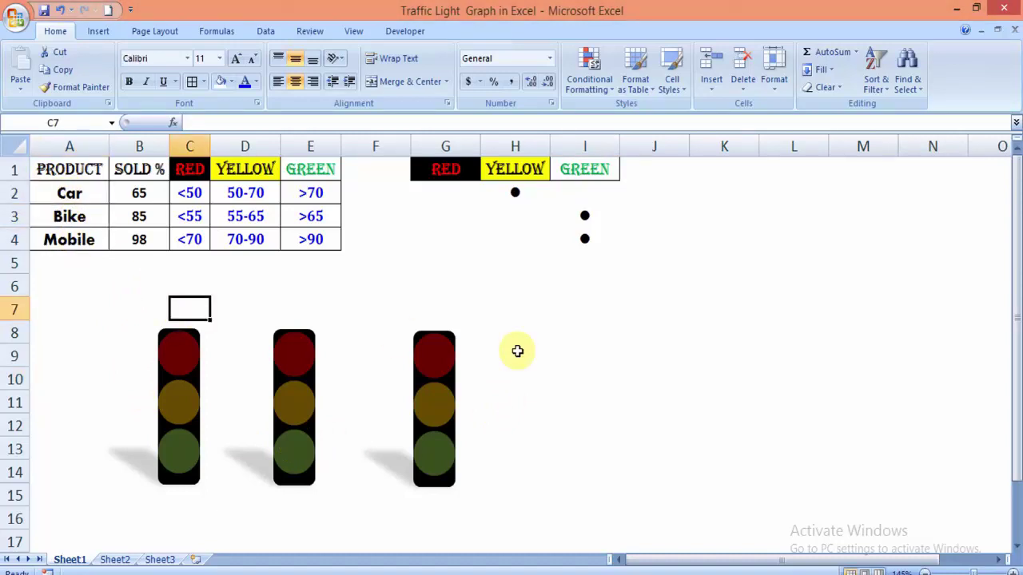
key("Left")
Step: Enter the labels Car in B7, Bike in E7 and Mobile in G7
type("Ca")
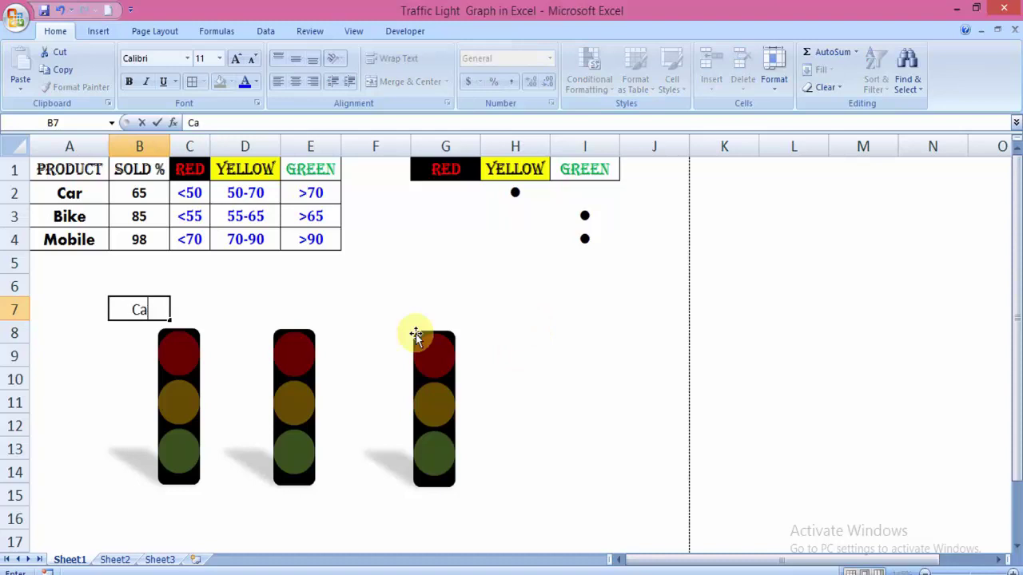
type("r")
key("Right")
key("Right")
key("Right")
type("Bik")
key("BackSpace")
type("ike")
key("Return")
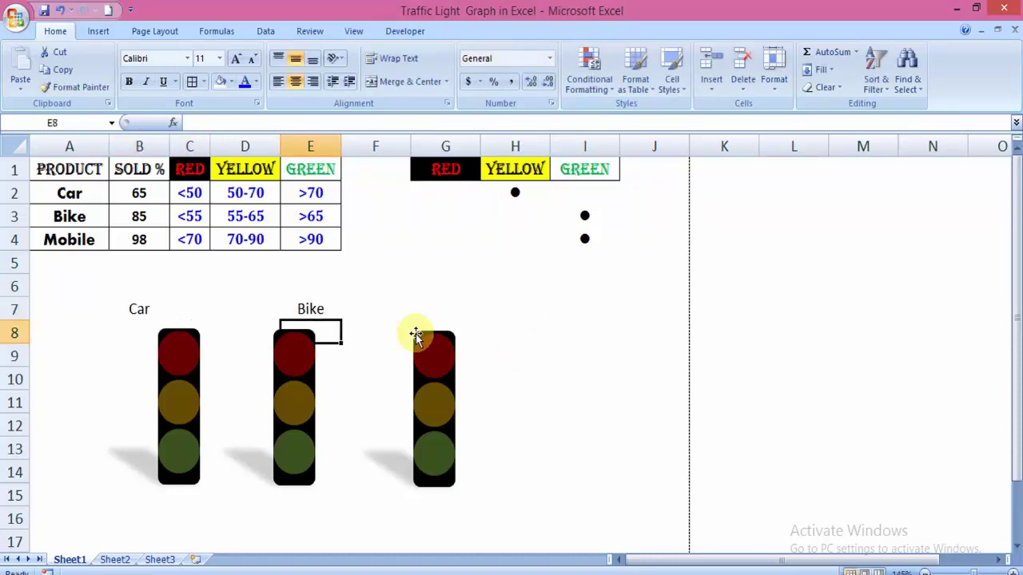
key("Up")
key("Right")
key("Right")
type("Mobile")
key("Return")
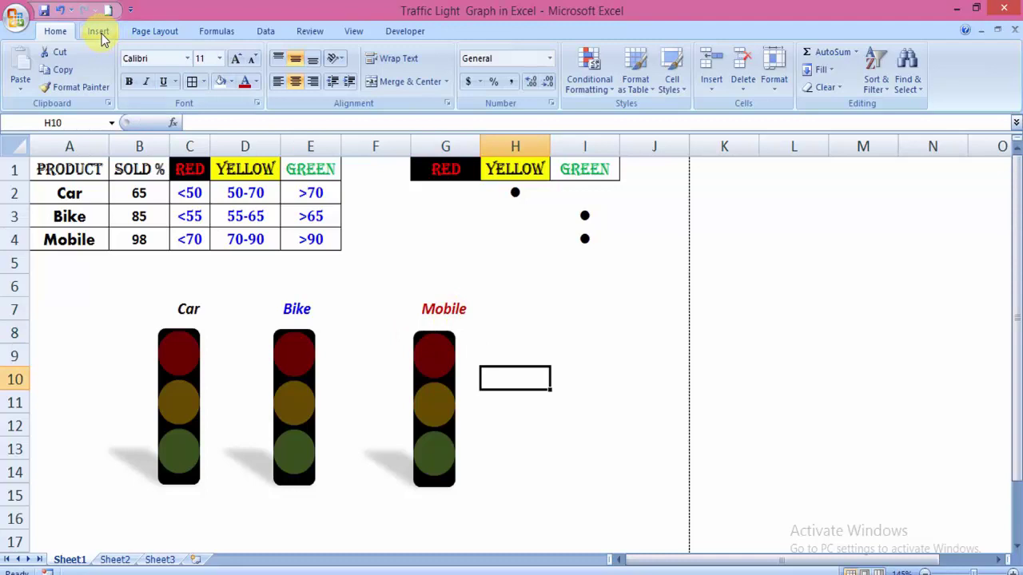
Step: Draw a small text box below column I and link it to =$G$2
left_click(98, 32)
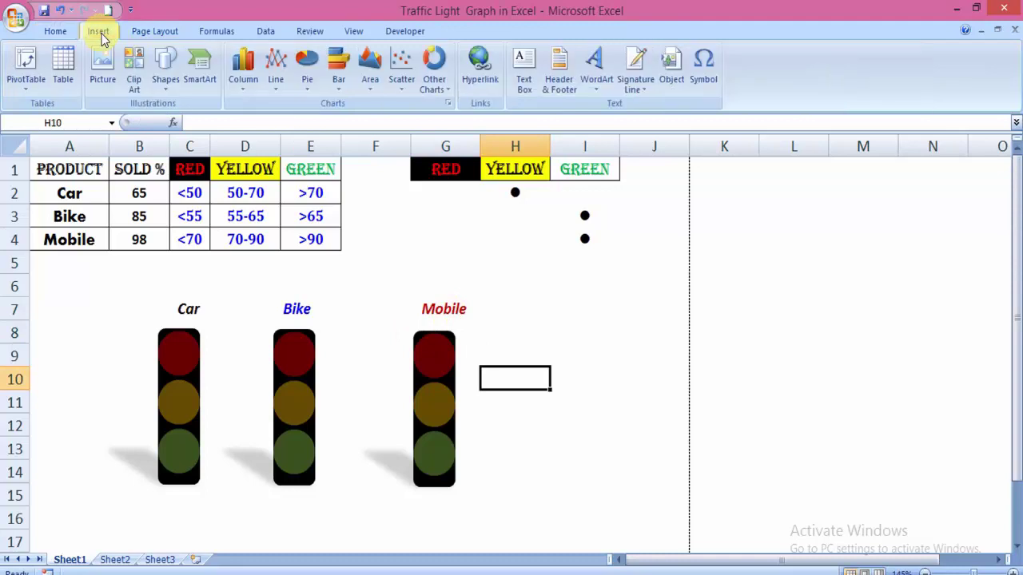
left_click(525, 76)
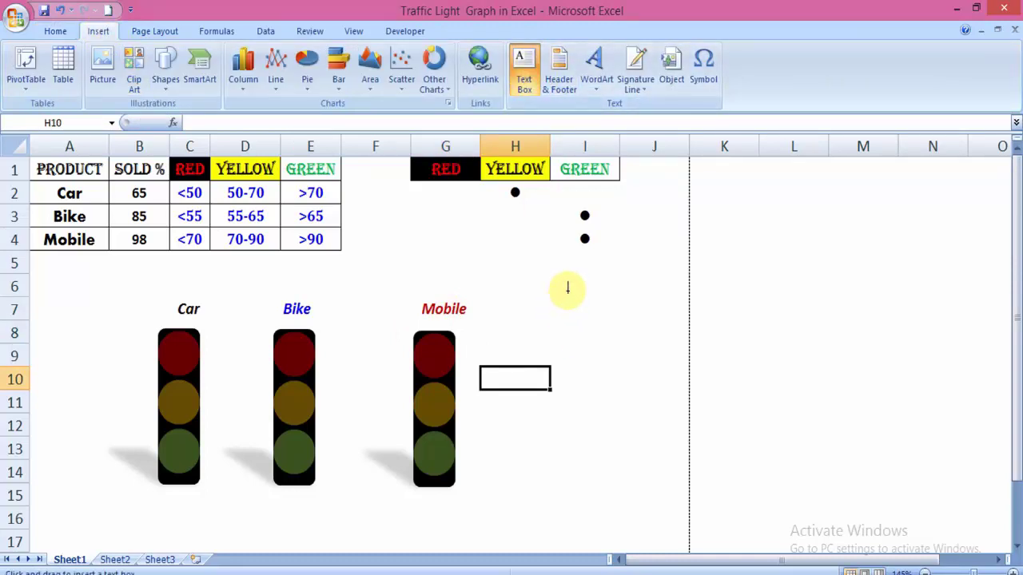
left_click_drag(614, 285, 665, 321)
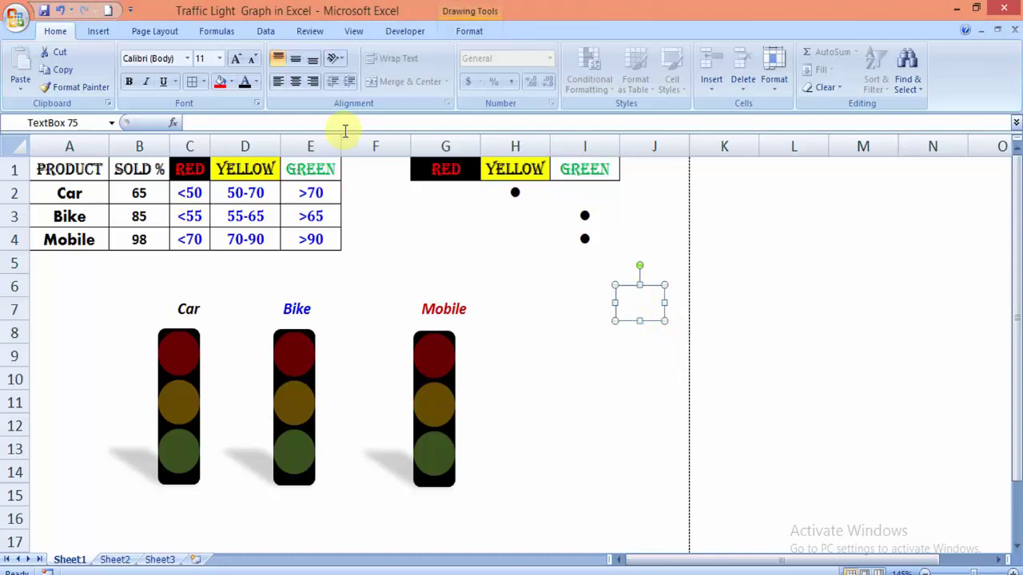
left_click(244, 123)
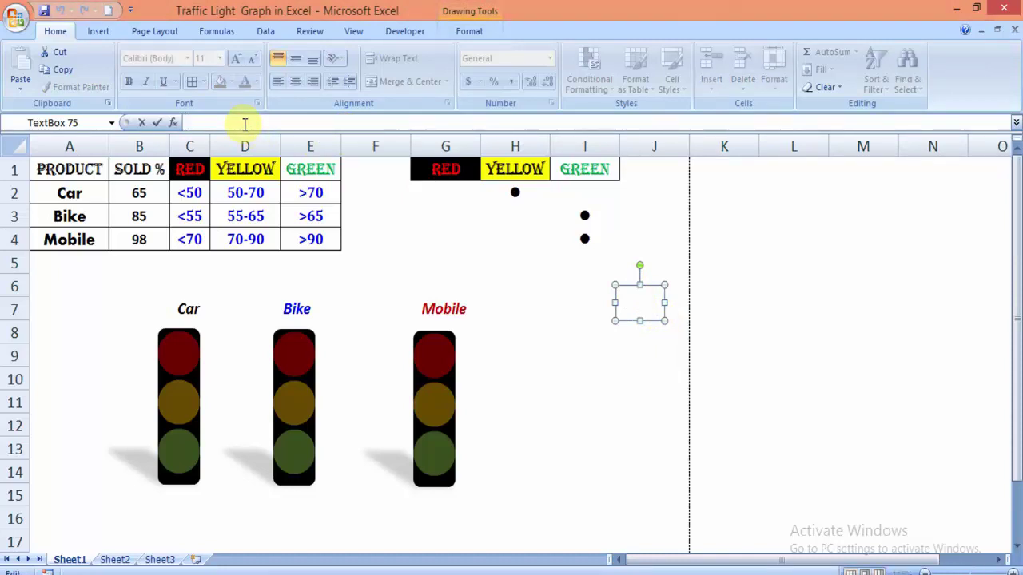
type("=")
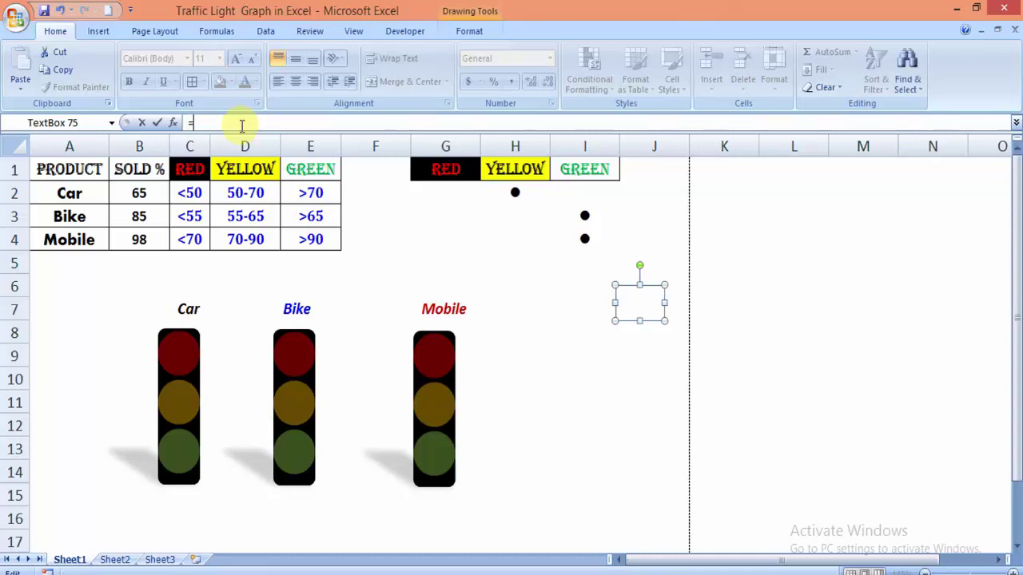
left_click(437, 194)
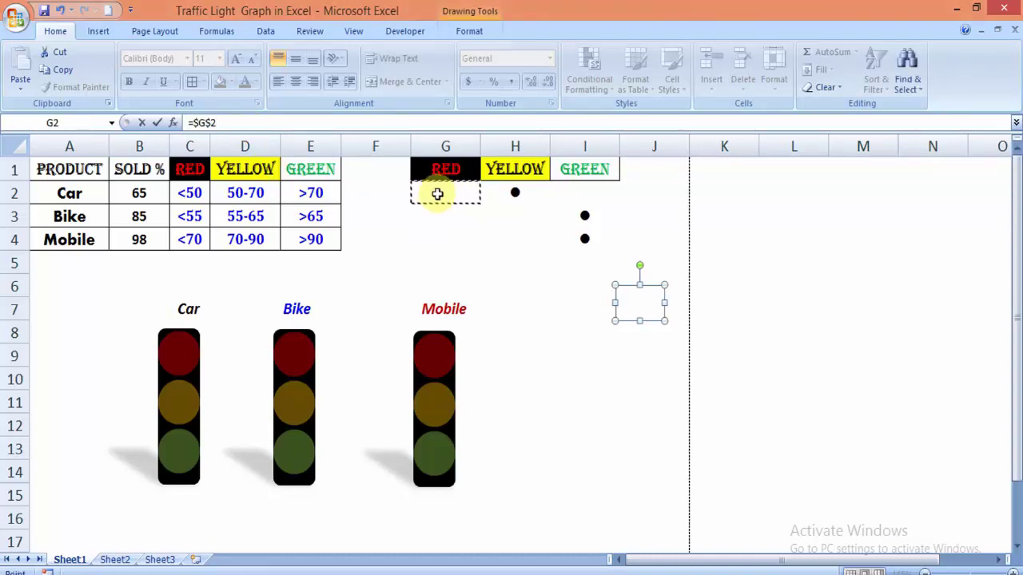
key("Return")
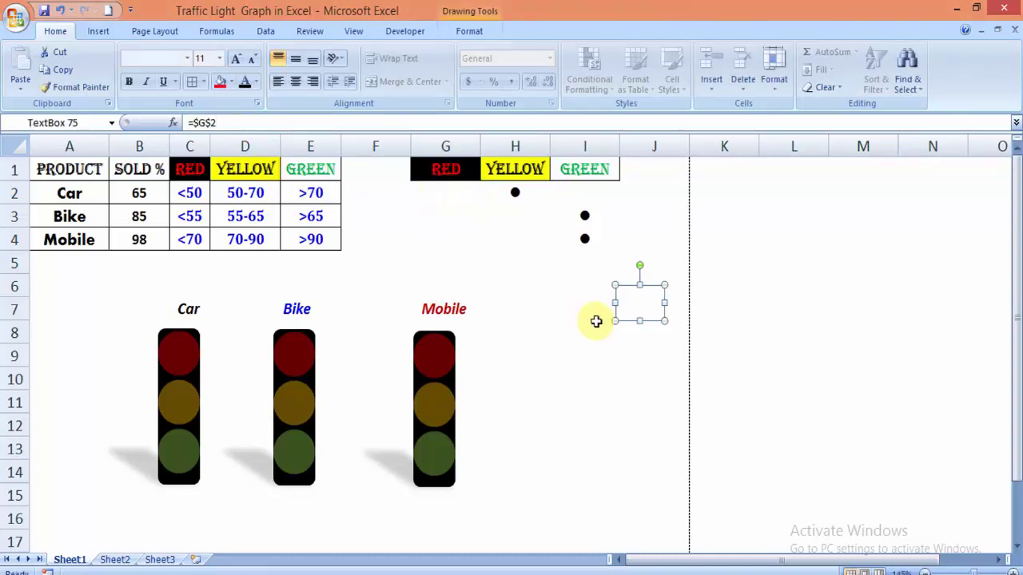
Step: Set Car's SOLD % in B2 to 20, moving its dot under RED
left_click(141, 189)
type("2")
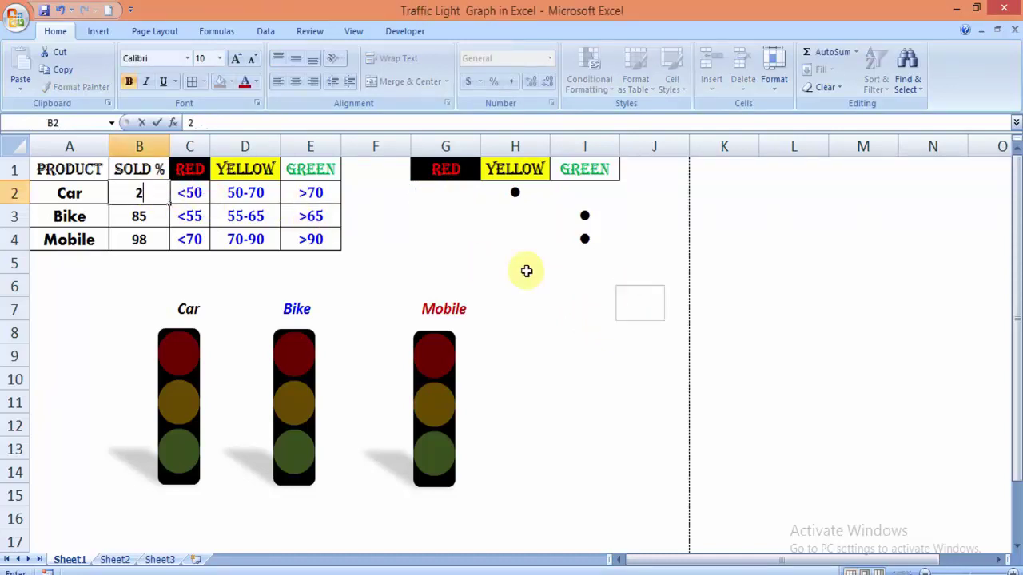
type("0")
key("Return")
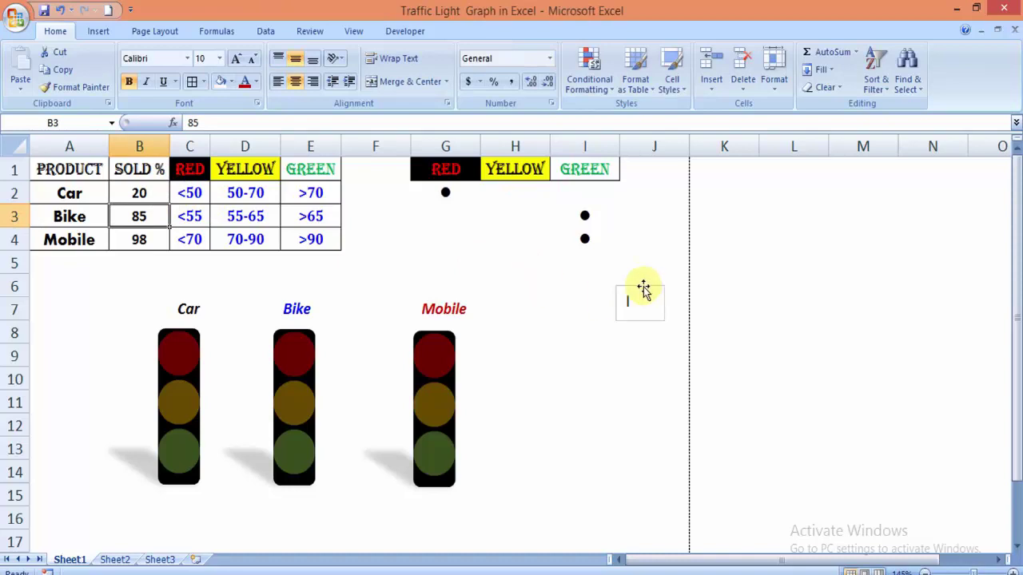
left_click(649, 290)
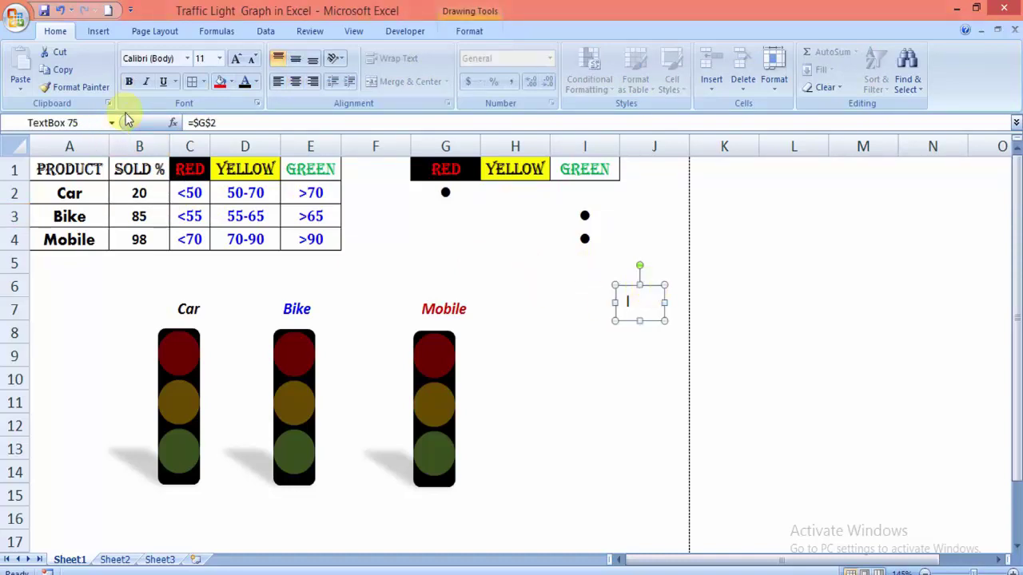
Step: Format the linked text box in Wingdings at size 40 and enlarge it to fit the dot
left_click(189, 59)
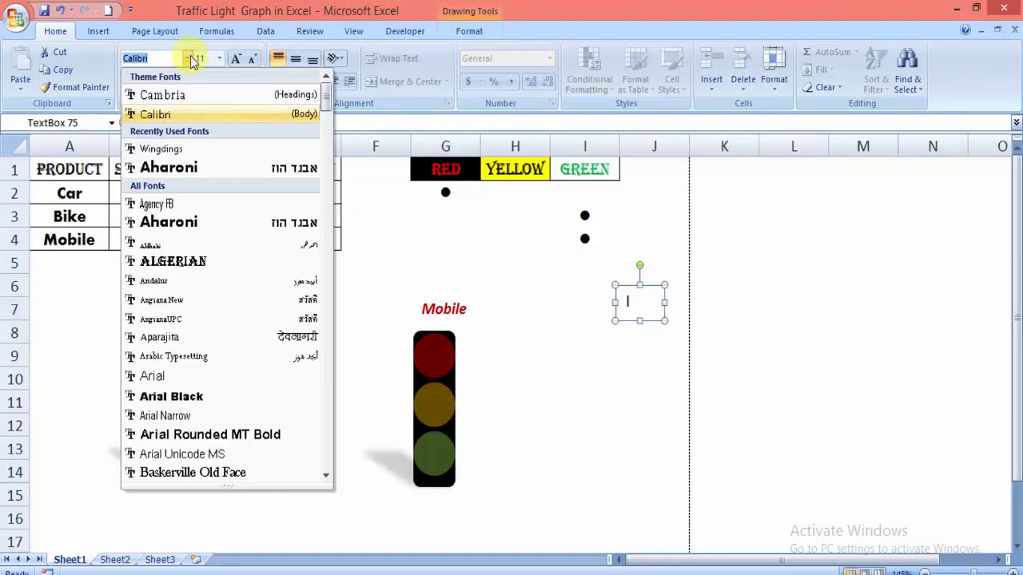
type("Wins")
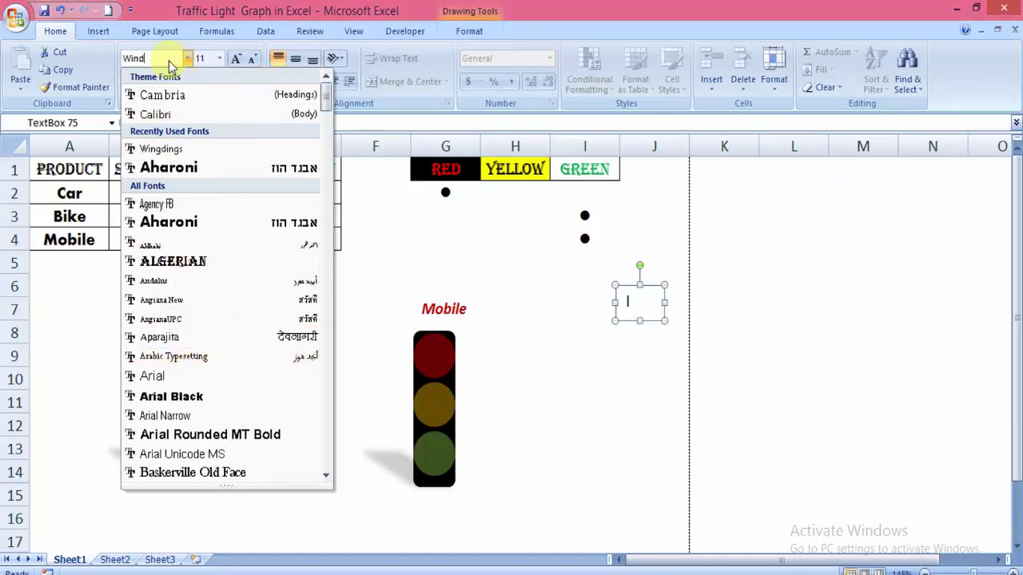
key("BackSpace")
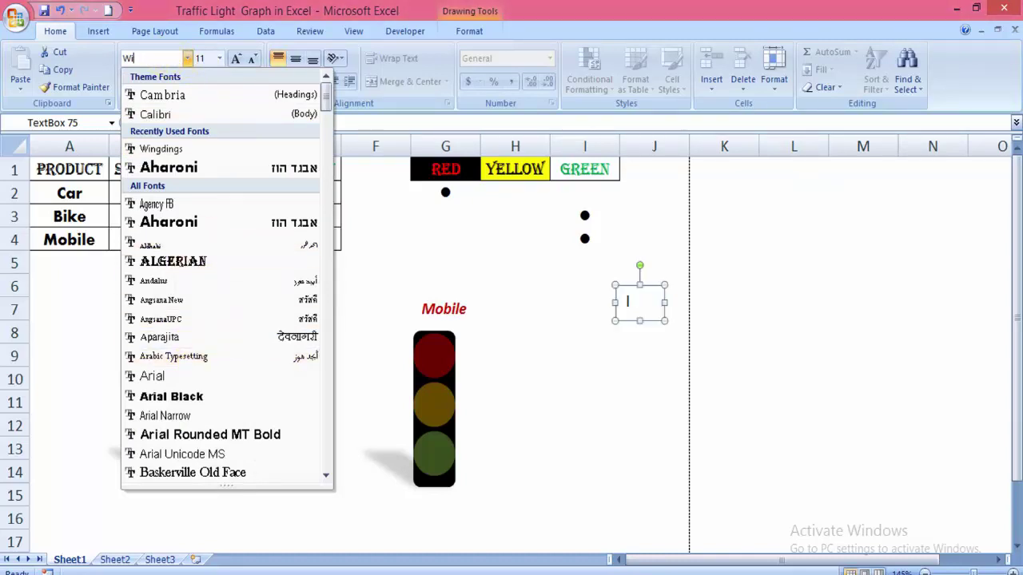
type("ngdings")
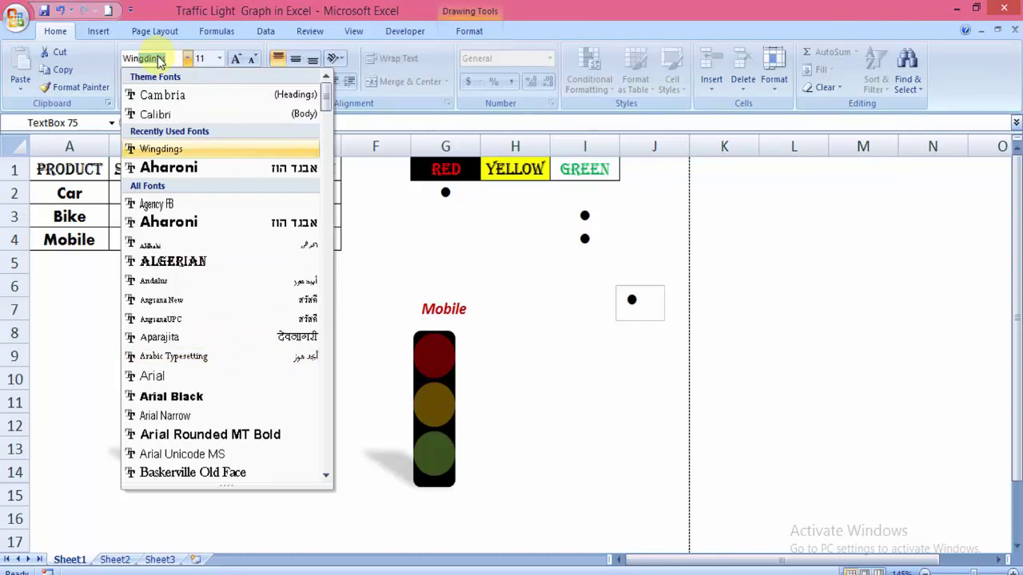
left_click(160, 60)
left_click(206, 62)
type("40")
key("Return")
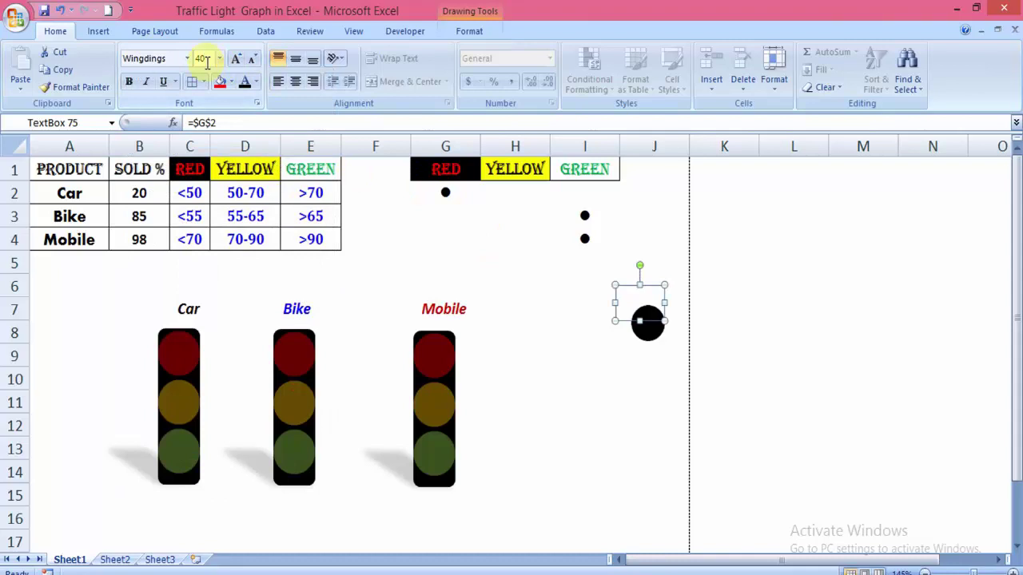
left_click_drag(664, 321, 681, 354)
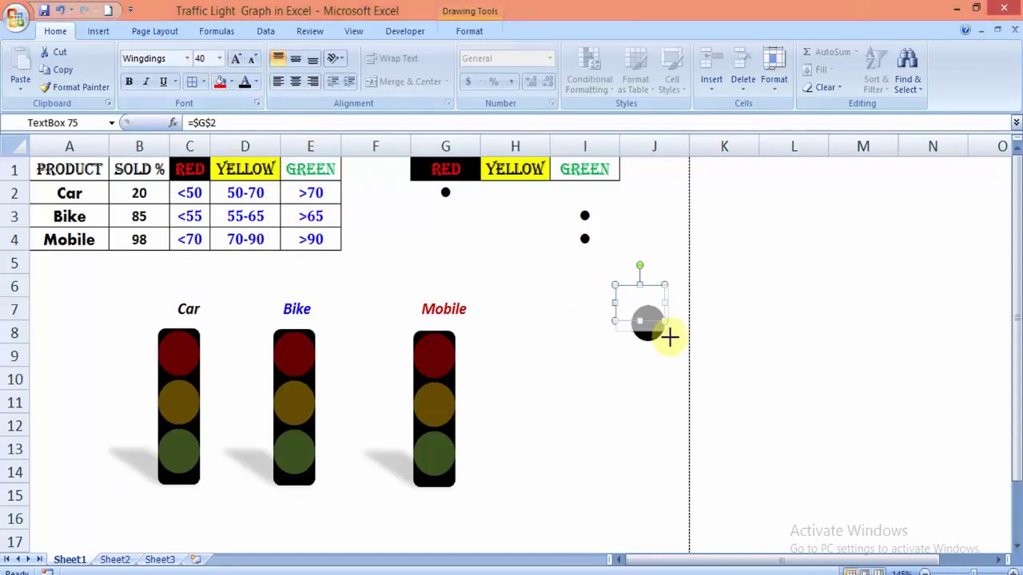
left_click(469, 30)
Step: Remove the linked dot text box's fill and position it over the Car light's top lamp
left_click(363, 52)
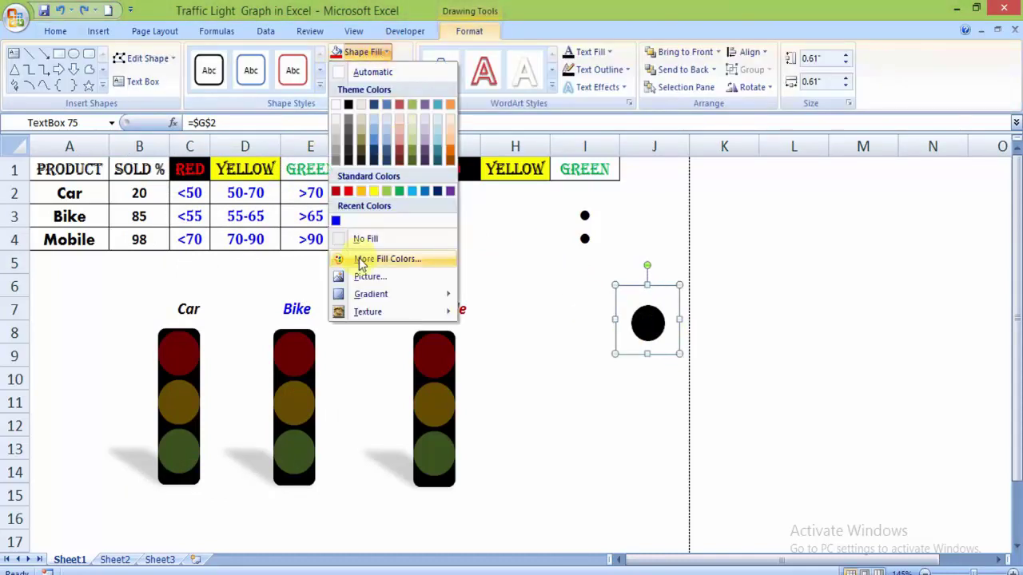
left_click(366, 240)
left_click(657, 236)
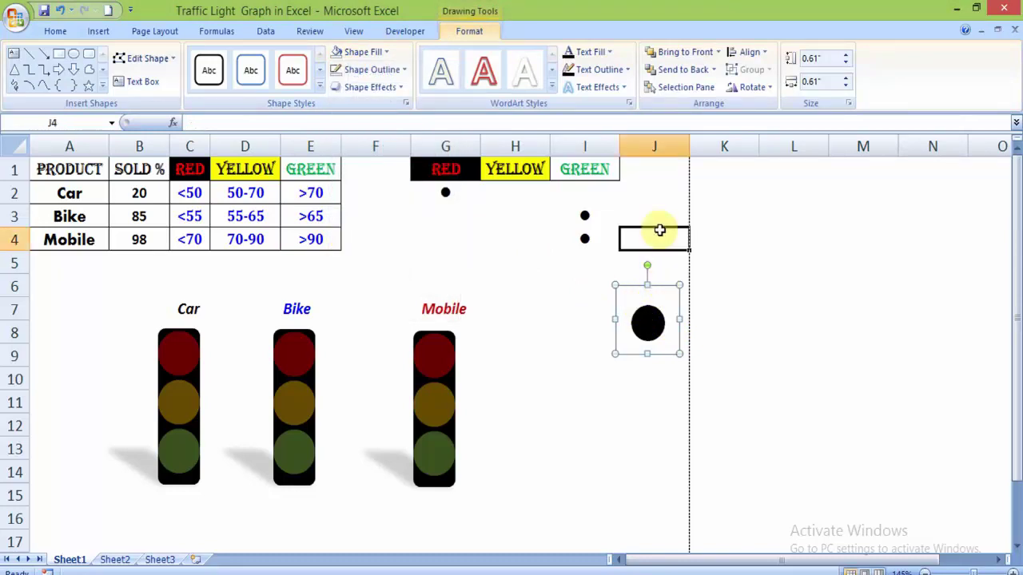
left_click(656, 302)
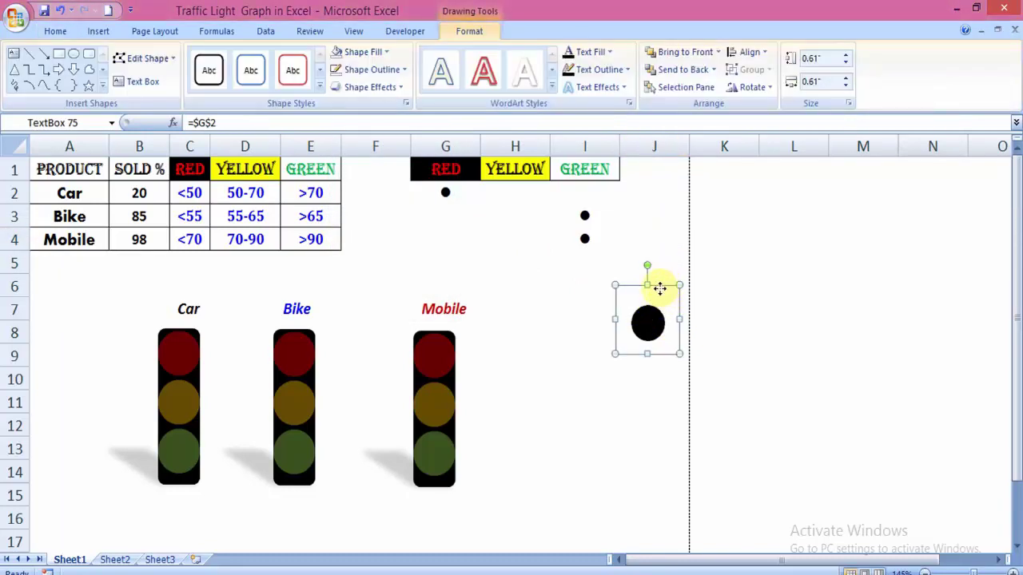
left_click_drag(659, 290, 198, 328)
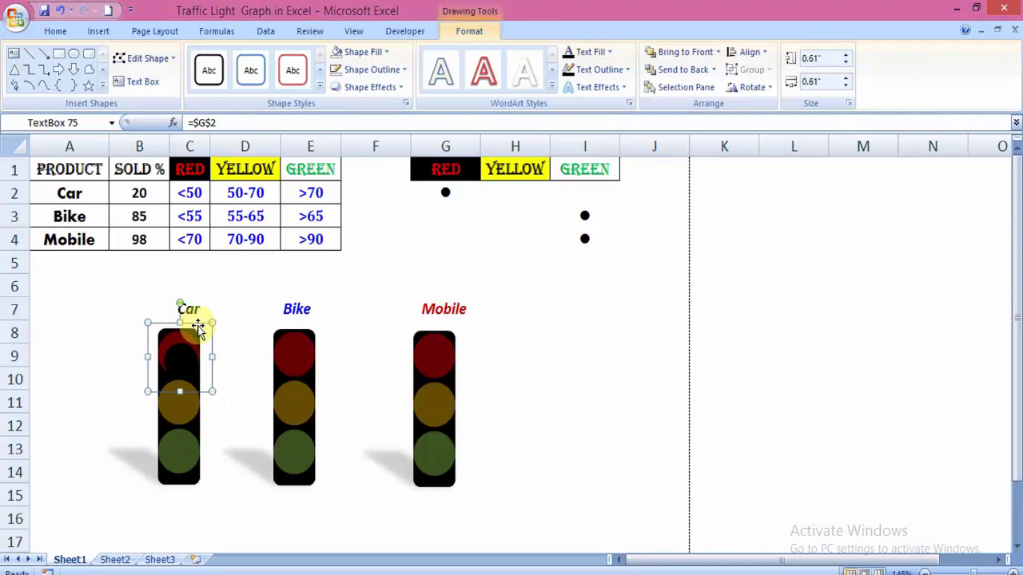
left_click_drag(198, 323, 196, 320)
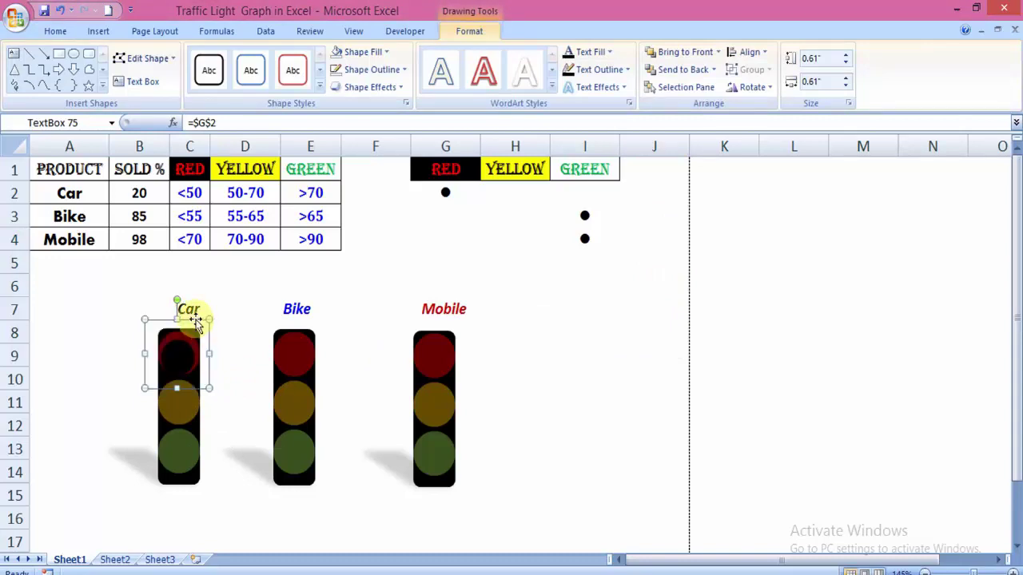
left_click_drag(200, 389, 197, 381)
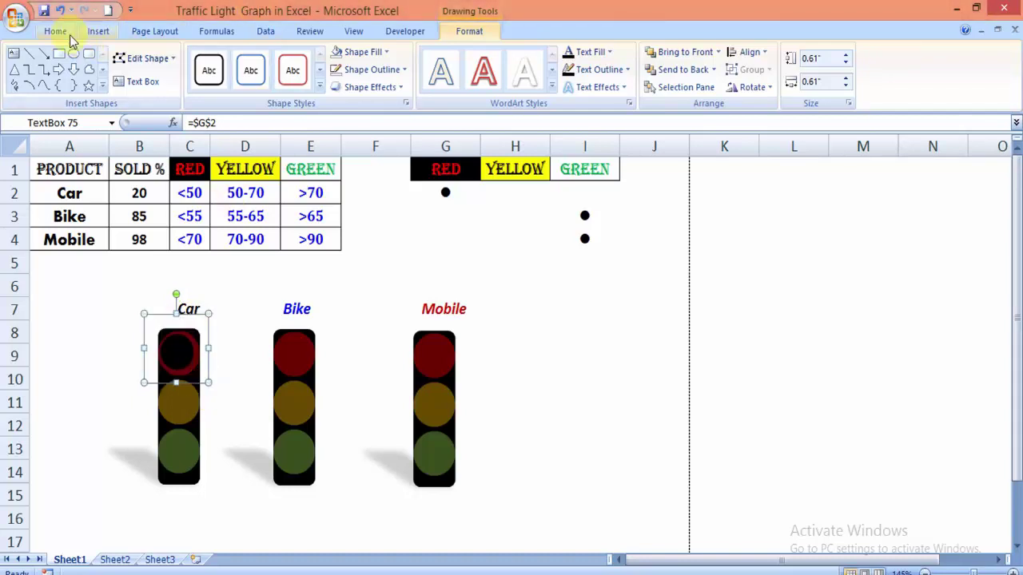
Step: Enlarge the Car top-lamp dot to font size 47 and colour it red
left_click(58, 32)
type("45")
key("Return")
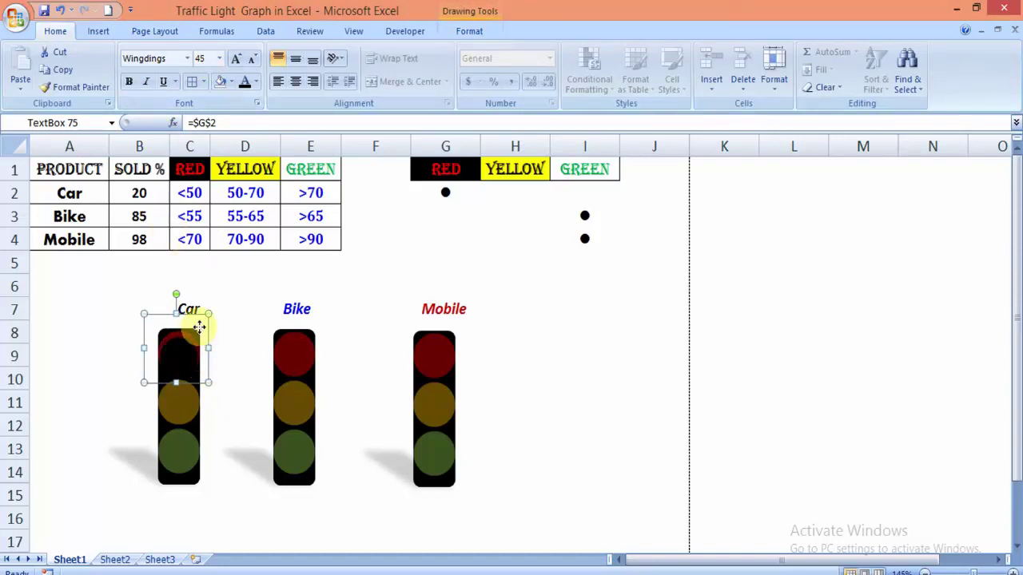
left_click_drag(199, 328, 199, 325)
left_click(203, 58)
type("47")
key("Return")
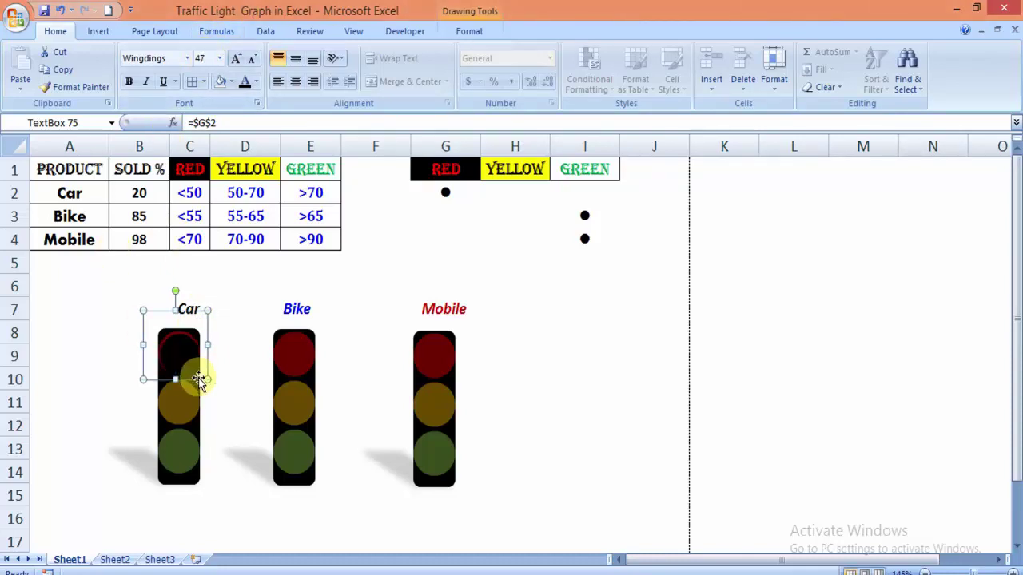
left_click(256, 81)
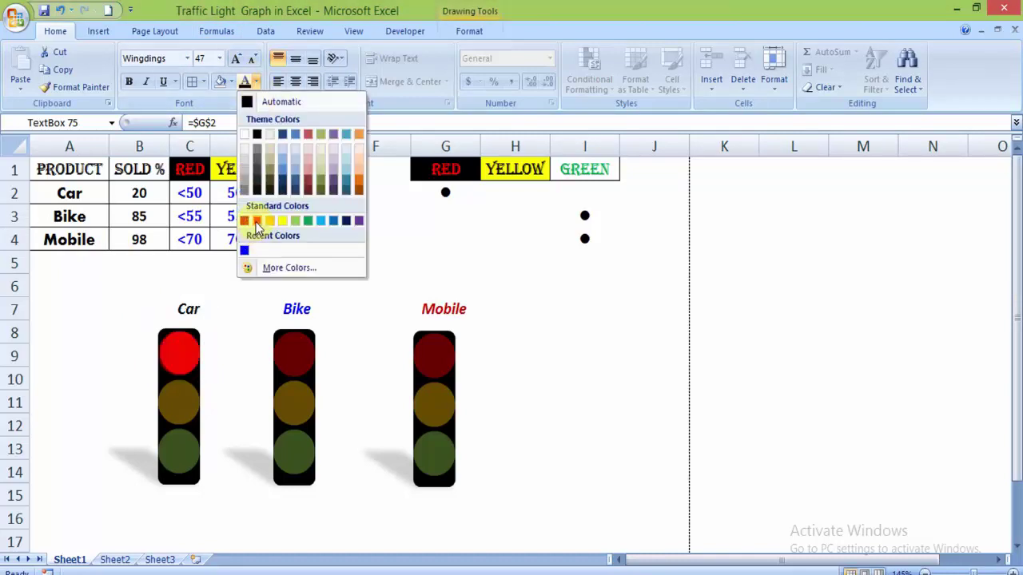
left_click(257, 222)
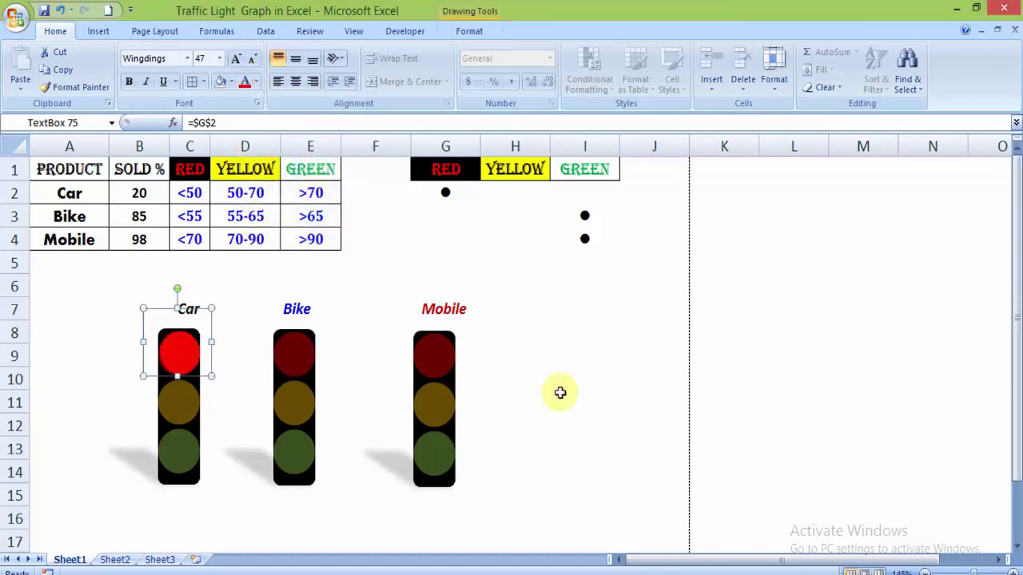
left_click(679, 354)
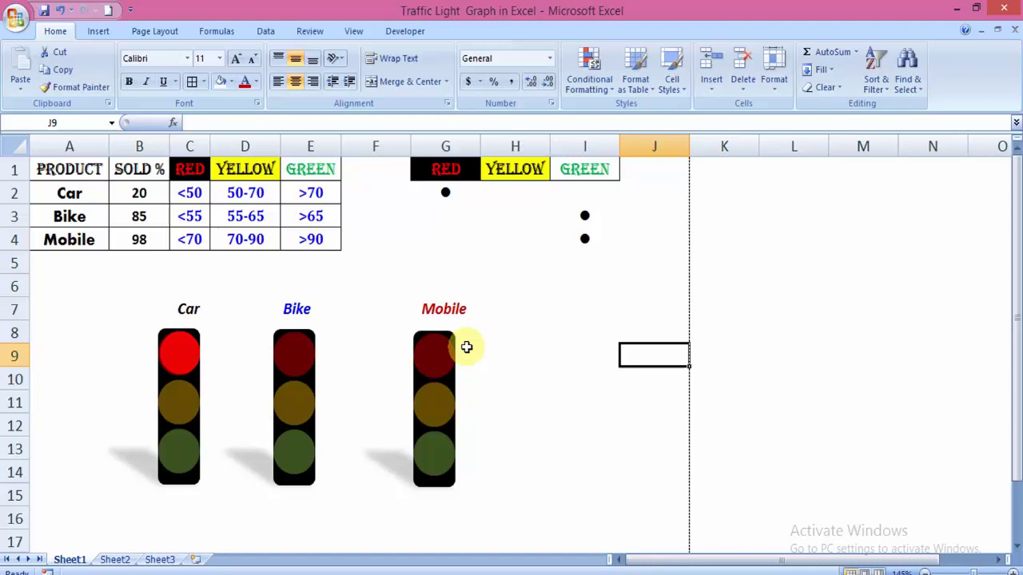
left_click(189, 343)
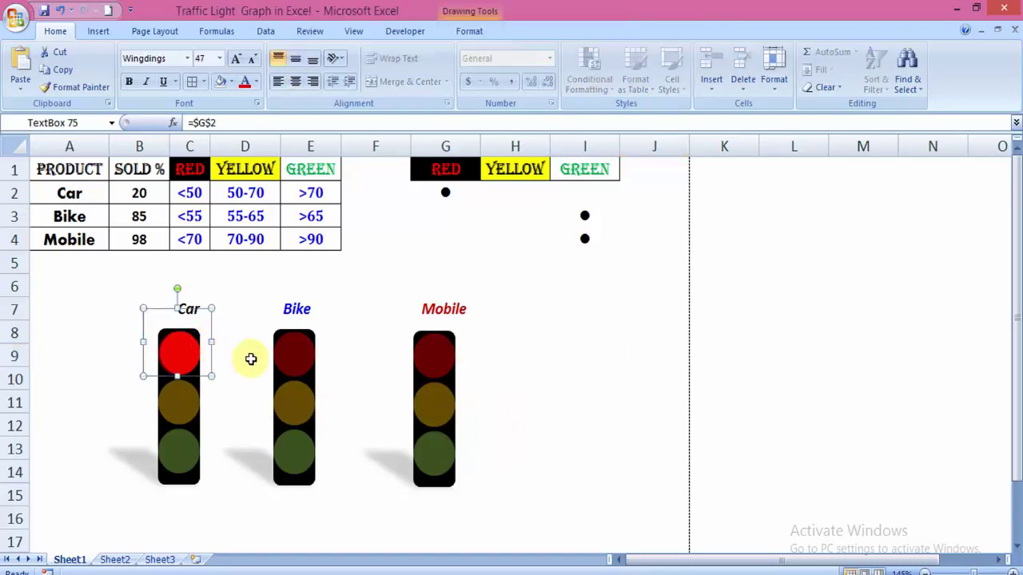
Step: Duplicate the Car red dot and place the copy on Bike's top lamp
key("ctrl+d")
left_click_drag(224, 343, 327, 337)
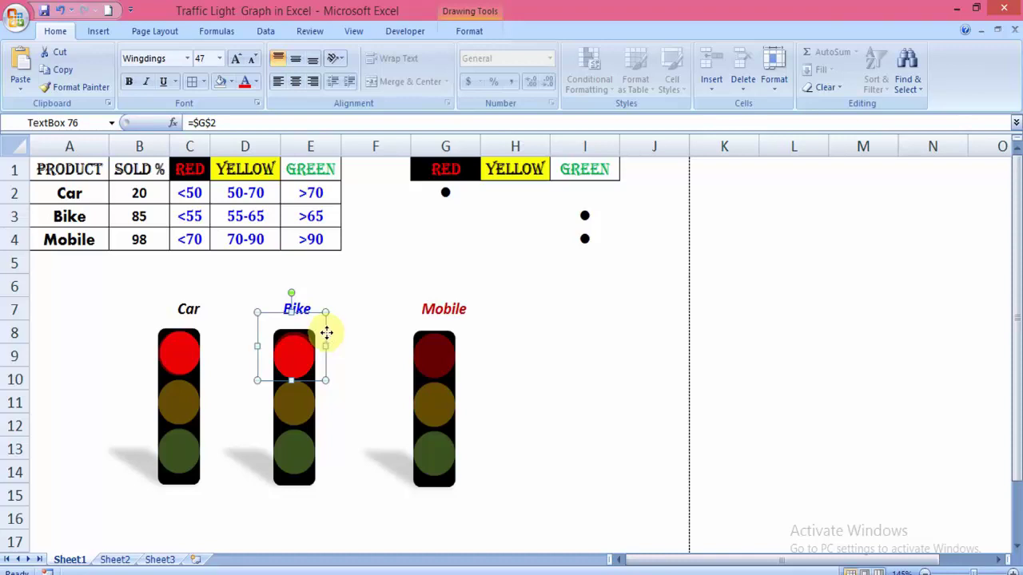
left_click(555, 335)
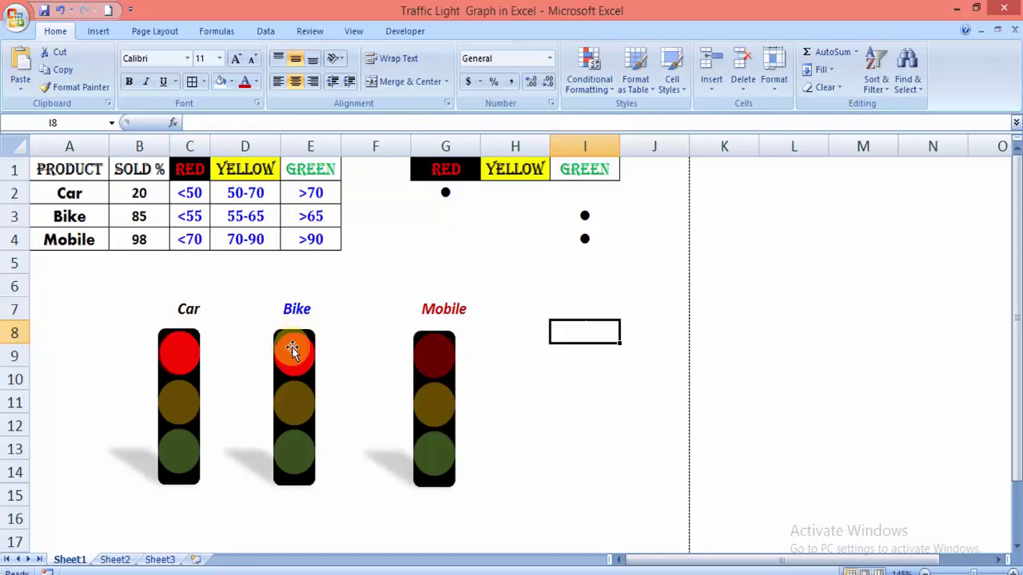
left_click(183, 348)
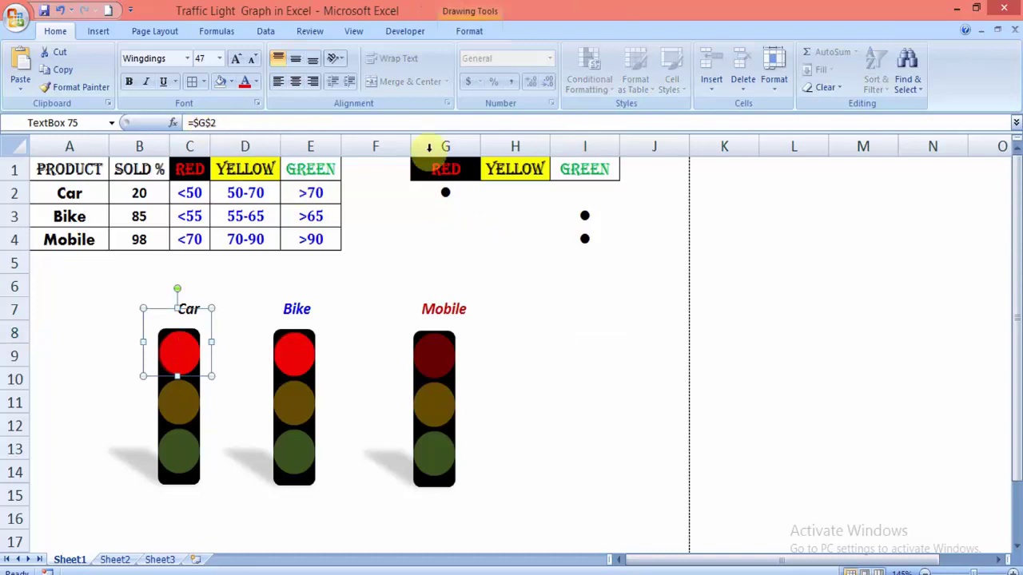
left_click(296, 350)
Step: Relink the Bike red-lamp dot to =$G$3, fixing the invalid reference error
left_click(452, 214)
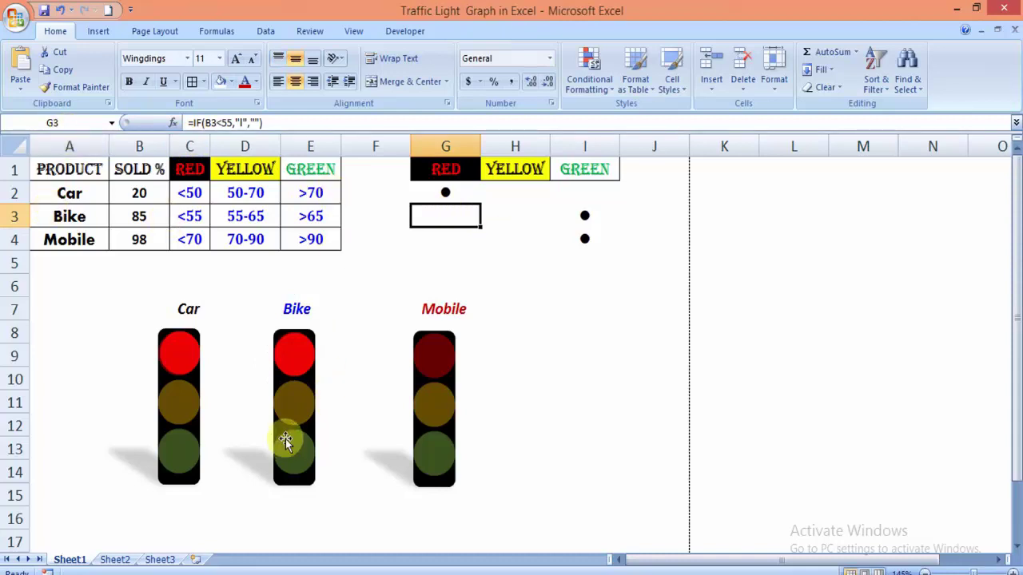
left_click(296, 353)
left_click(238, 126)
type("\\3")
key("Return")
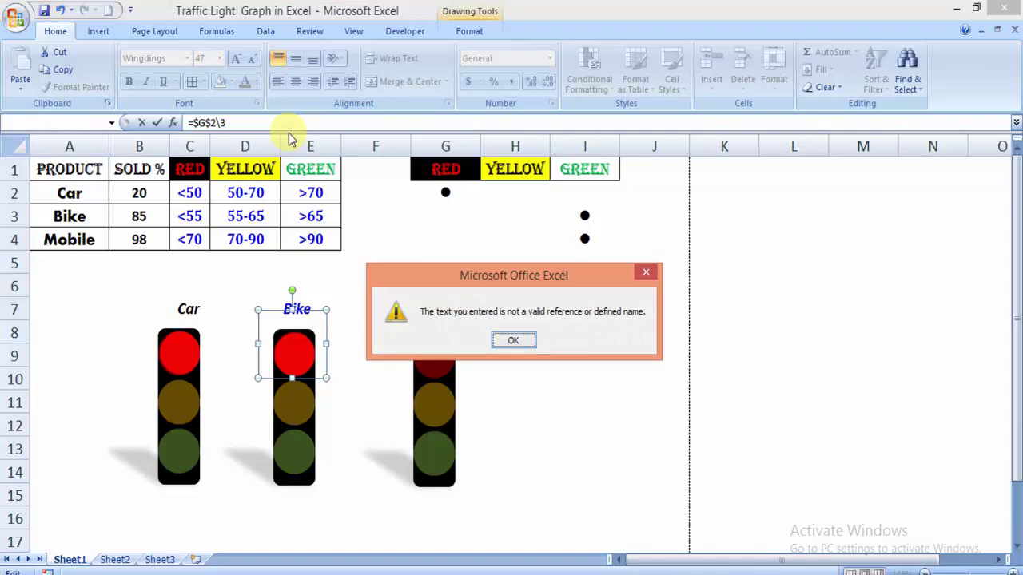
left_click(514, 340)
left_click(248, 122)
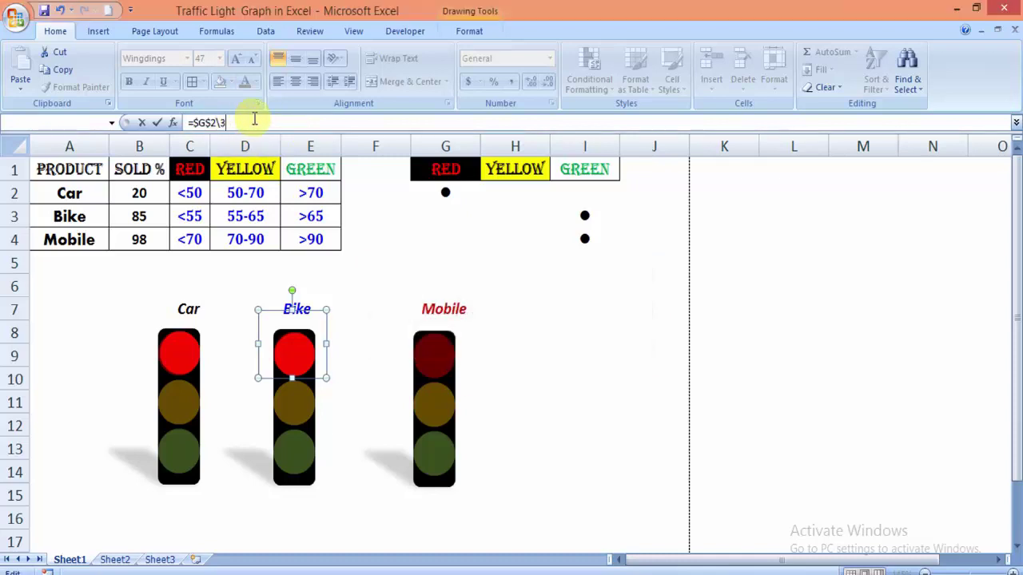
key("BackSpace")
key("BackSpace")
key("Return")
left_click(279, 125)
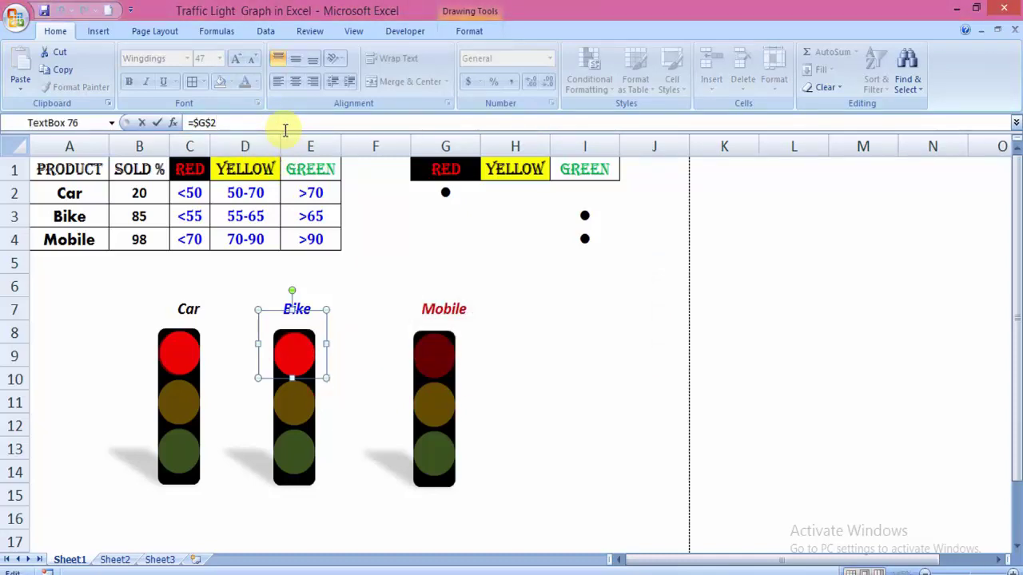
type("3")
key("Return")
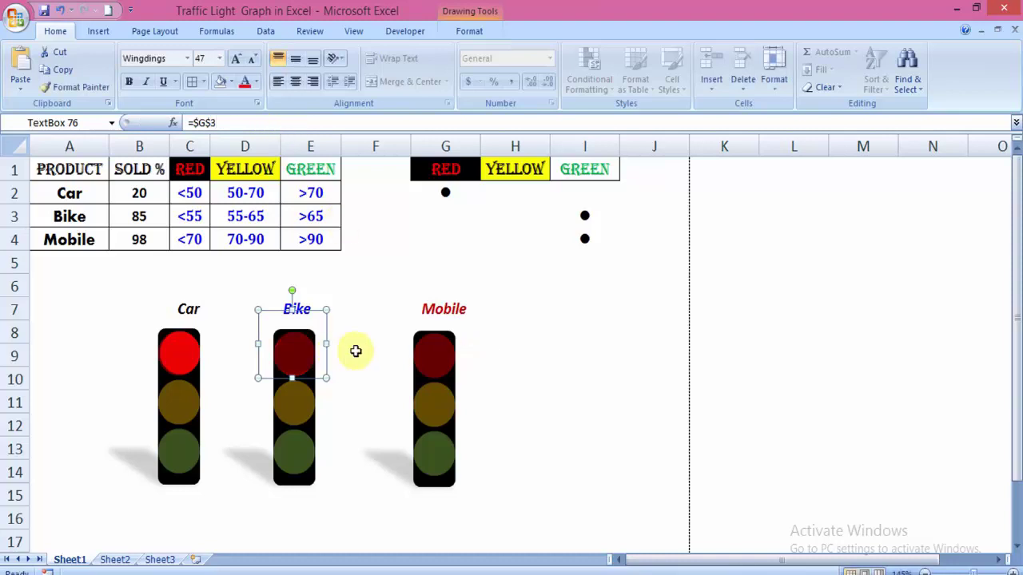
Step: Copy the red dot onto Mobile's top lamp and link it to =$G$4
key("ctrl+d")
left_click_drag(342, 352, 472, 345)
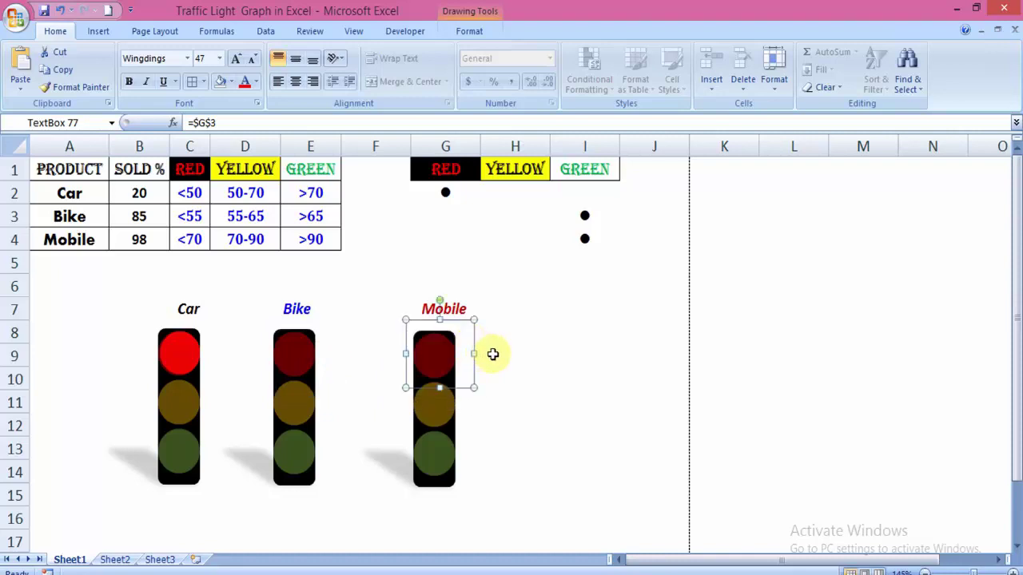
left_click(243, 120)
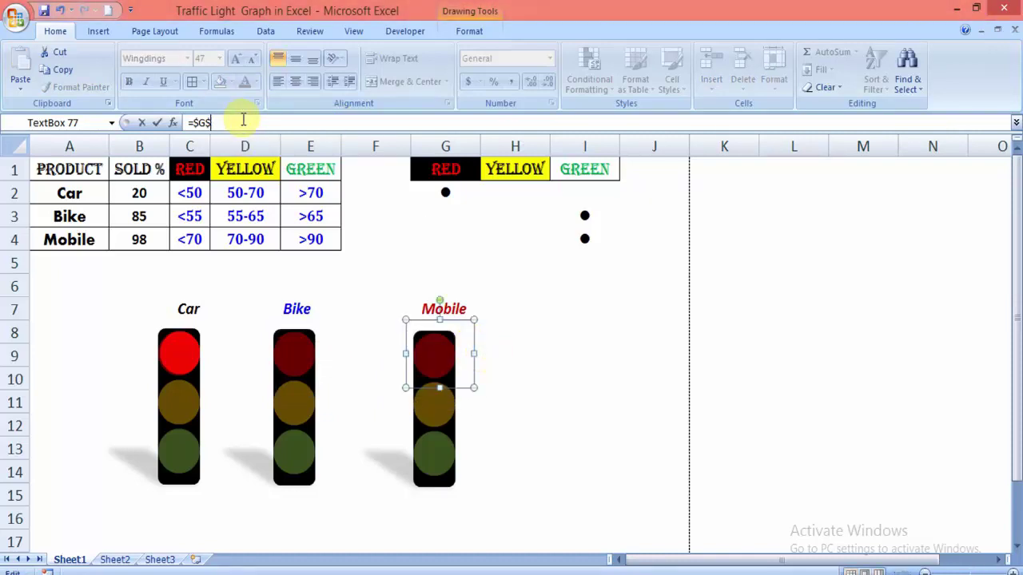
type("4")
key("Return")
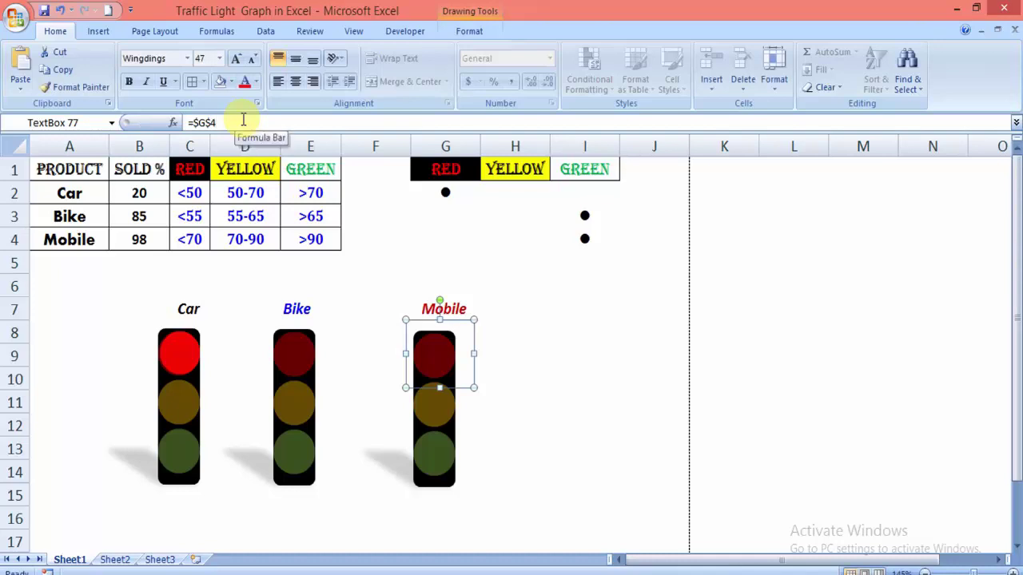
Step: Set Mobile's SOLD % to 1 and centre its red dot on the top lamp
left_click(439, 241)
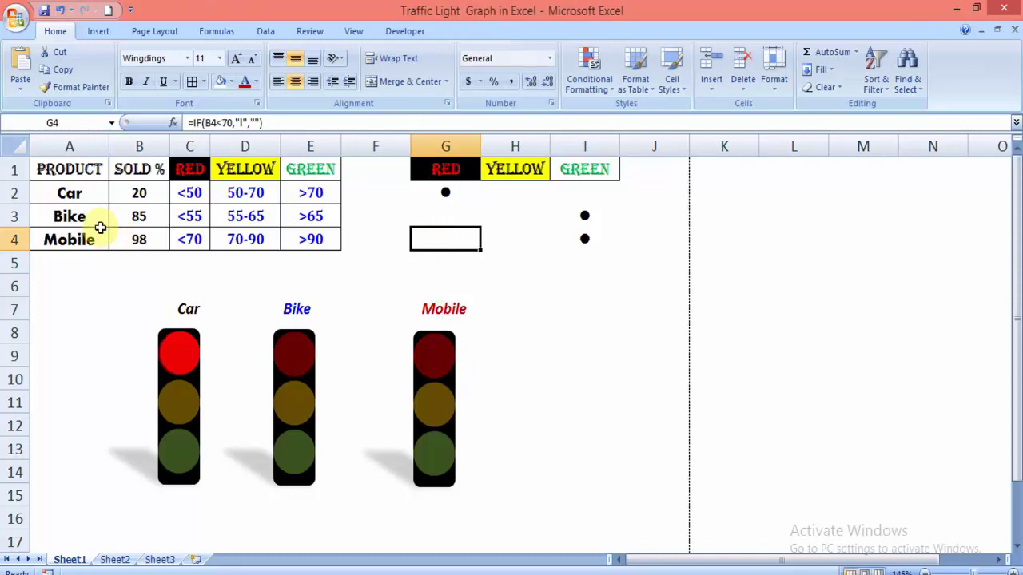
left_click(132, 238)
type("1")
key("Return")
key("Up")
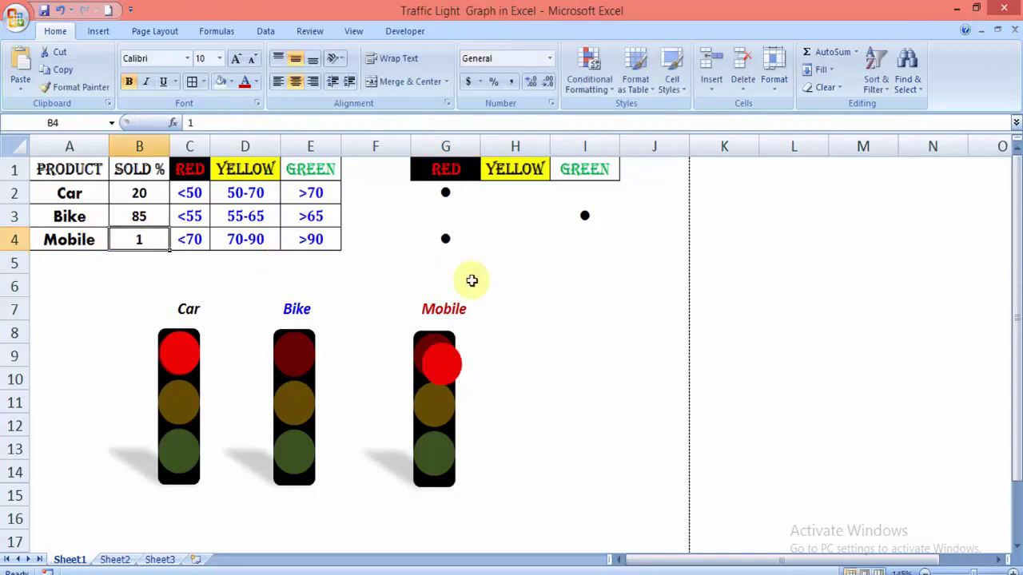
left_click(457, 351)
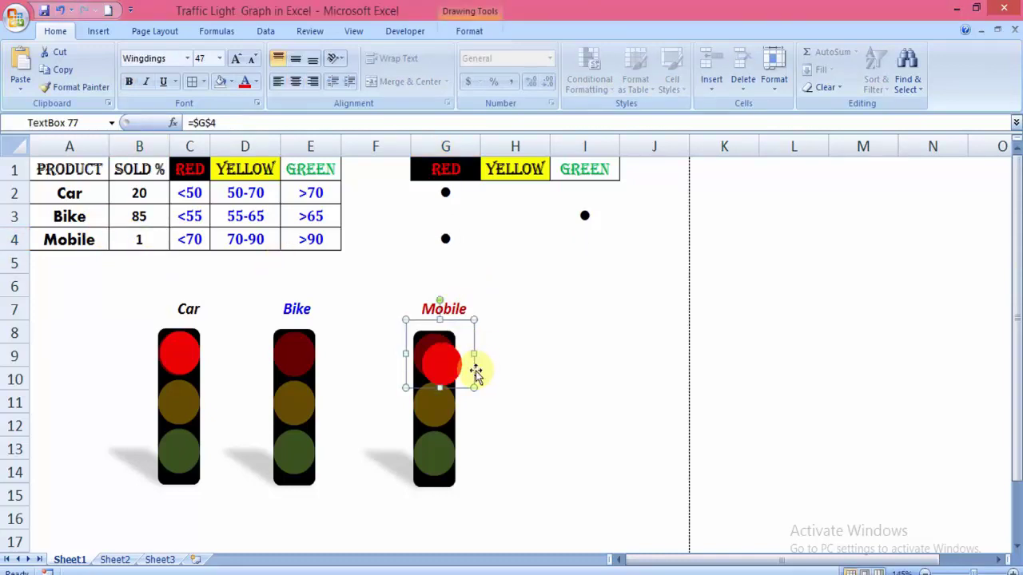
left_click_drag(474, 371, 466, 364)
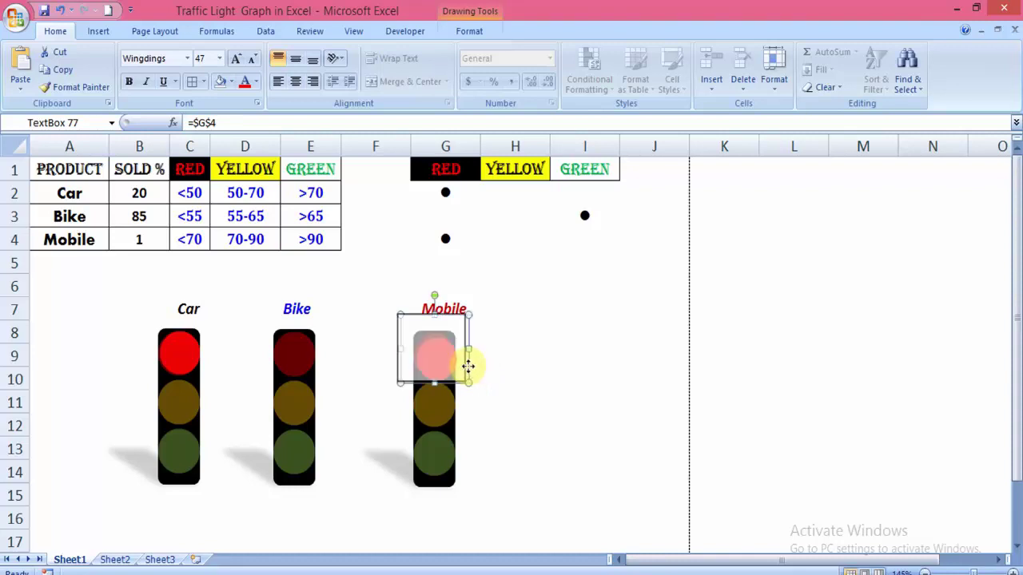
left_click(310, 358)
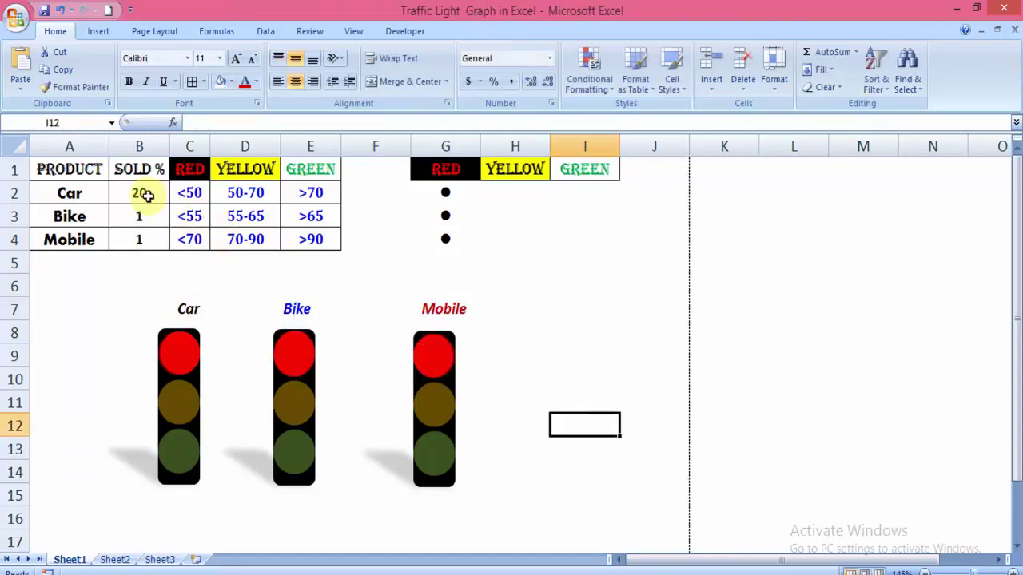
Step: Enter SOLD % values of 65 for Car, 65 for Bike and 85 for Mobile
left_click(147, 195)
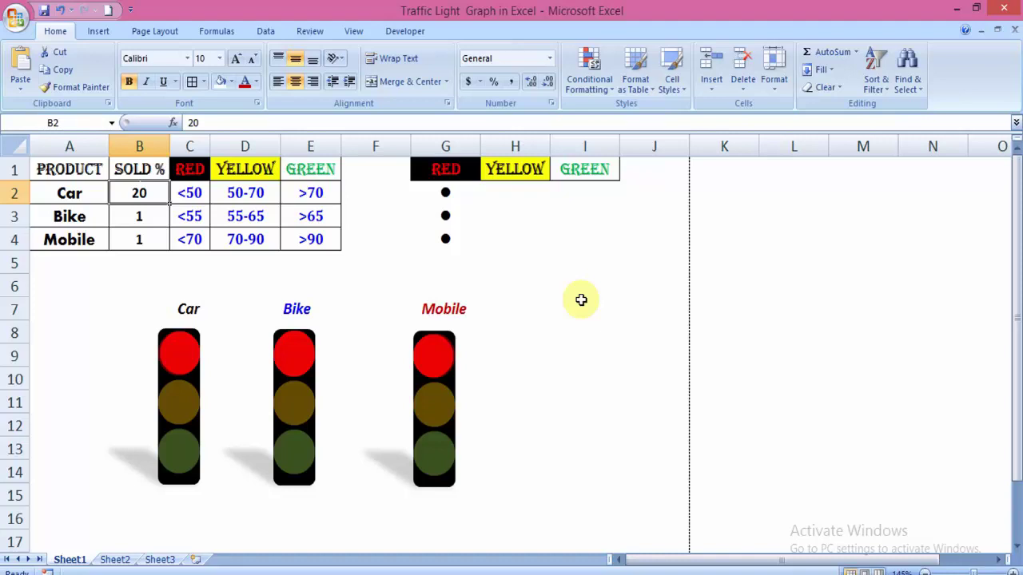
type("65")
key("Return")
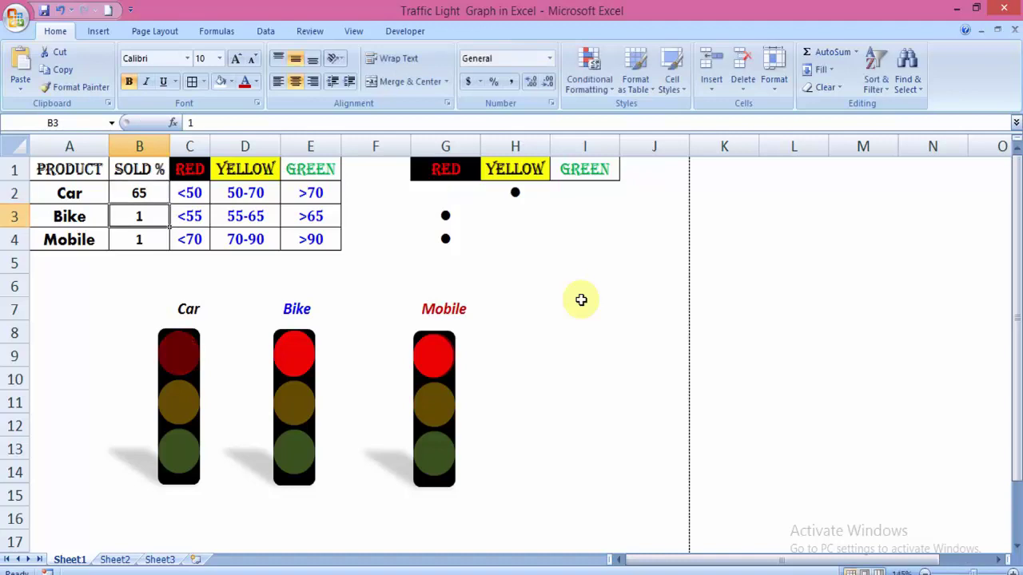
type("65")
key("Return")
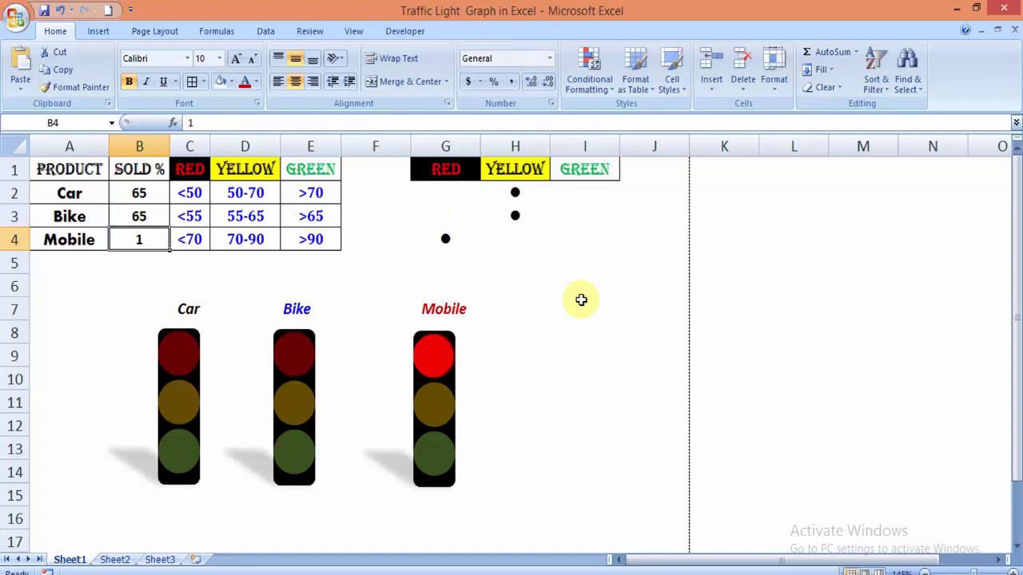
type("85")
key("Return")
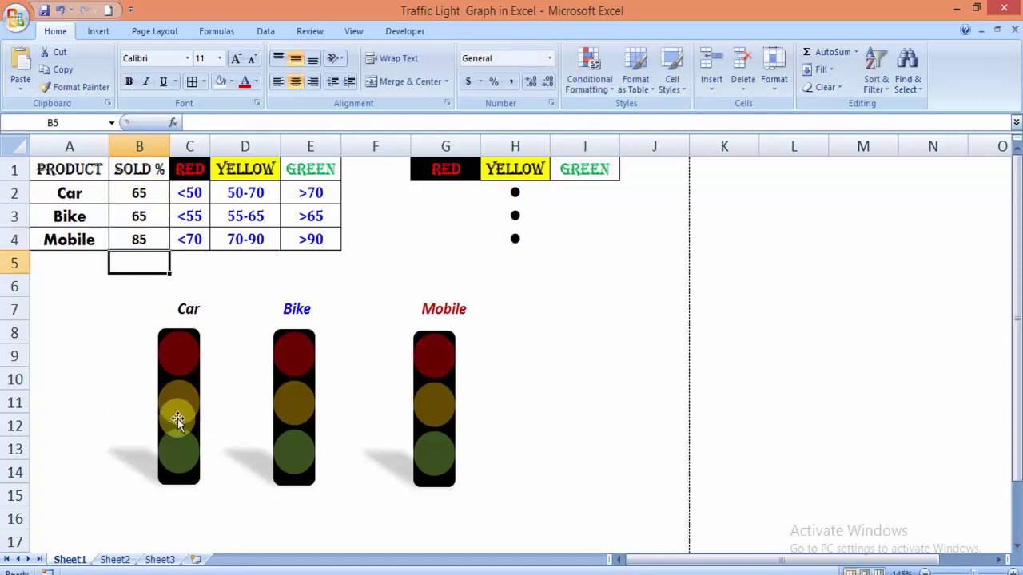
Step: Set Car's SOLD % back to 1 so its red lamp lights
left_click(177, 421)
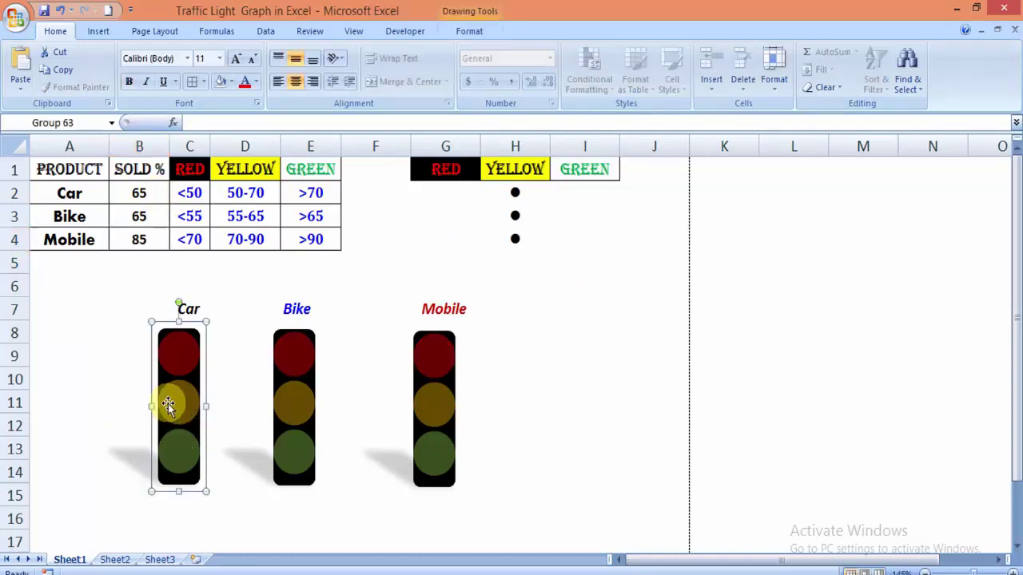
left_click(192, 356)
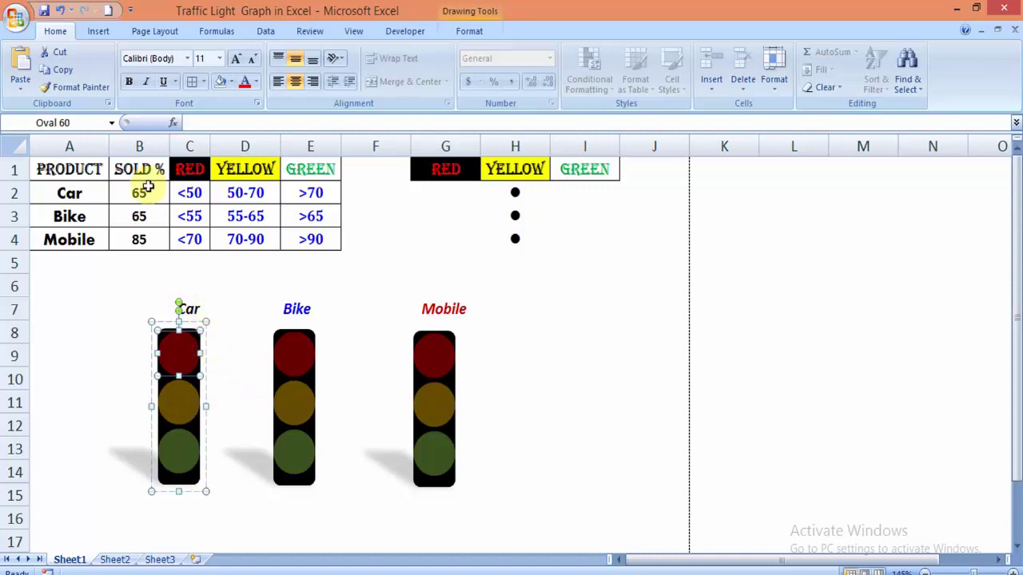
left_click(307, 348)
left_click(312, 349)
left_click(438, 348)
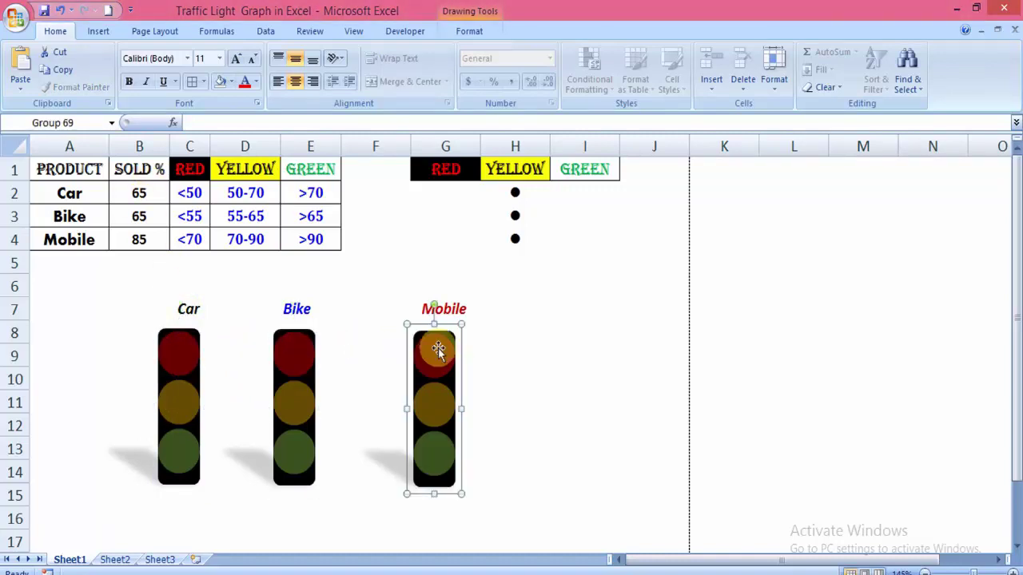
left_click(141, 191)
type("1")
key("Return")
Step: Copy the Car red-lamp dot and position the copy over Car's middle lamp
left_click(198, 352)
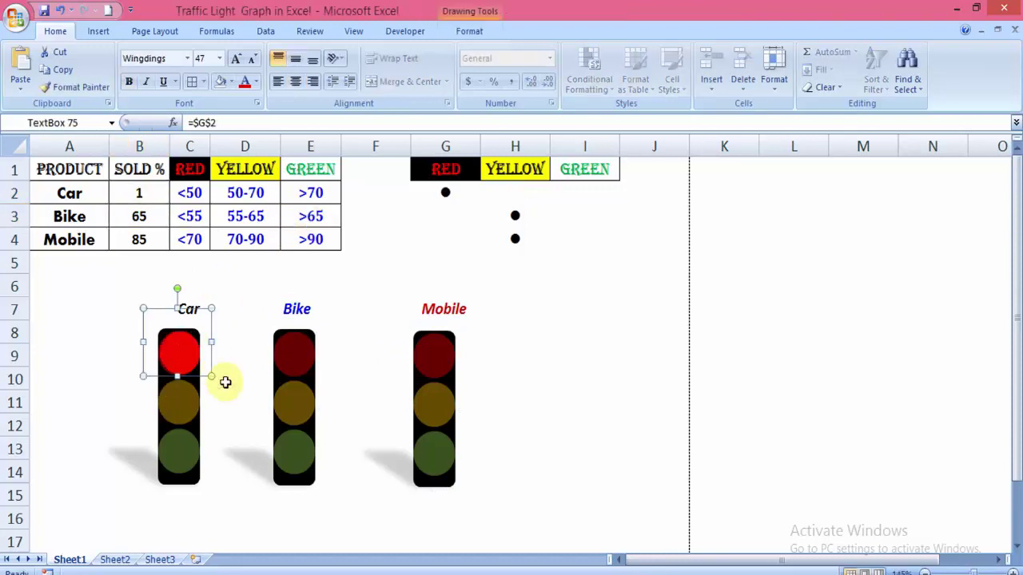
key("ctrl+c")
left_click(616, 376)
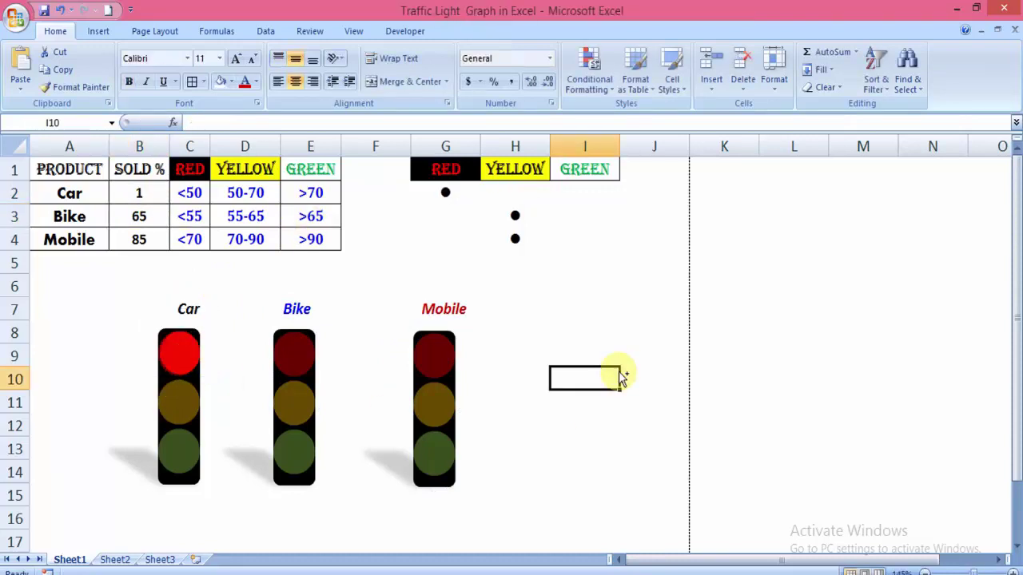
key("ctrl+v")
left_click_drag(567, 409, 206, 394)
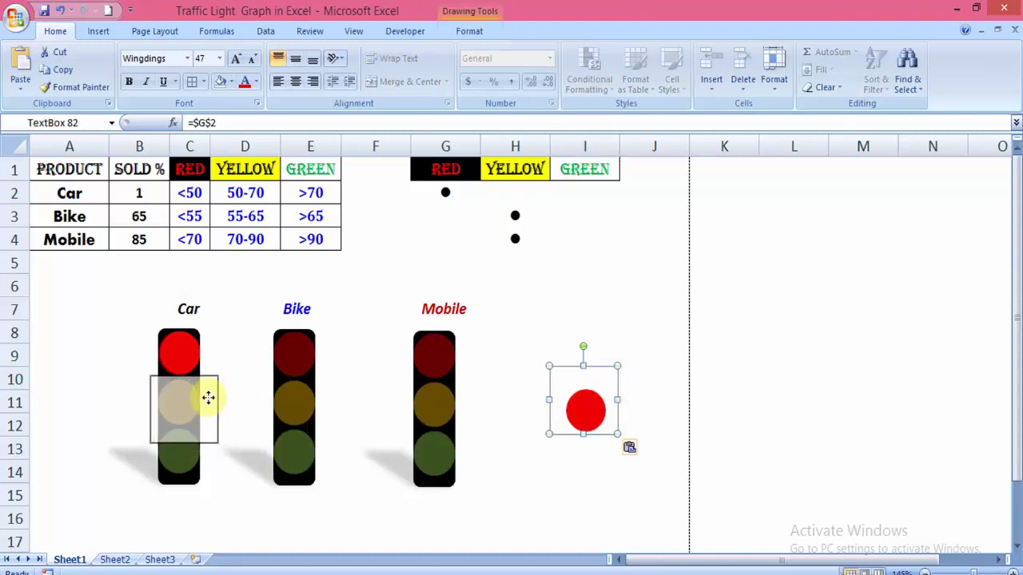
left_click_drag(206, 394, 204, 377)
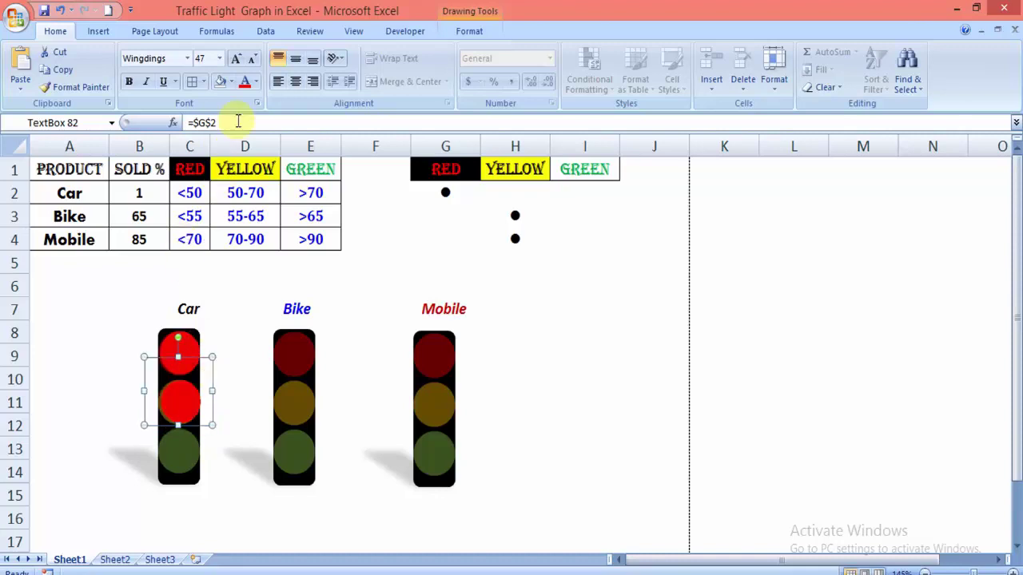
Step: Colour the copied middle dot yellow, link it to =$H$2, and set Car's SOLD % to 65
left_click(255, 82)
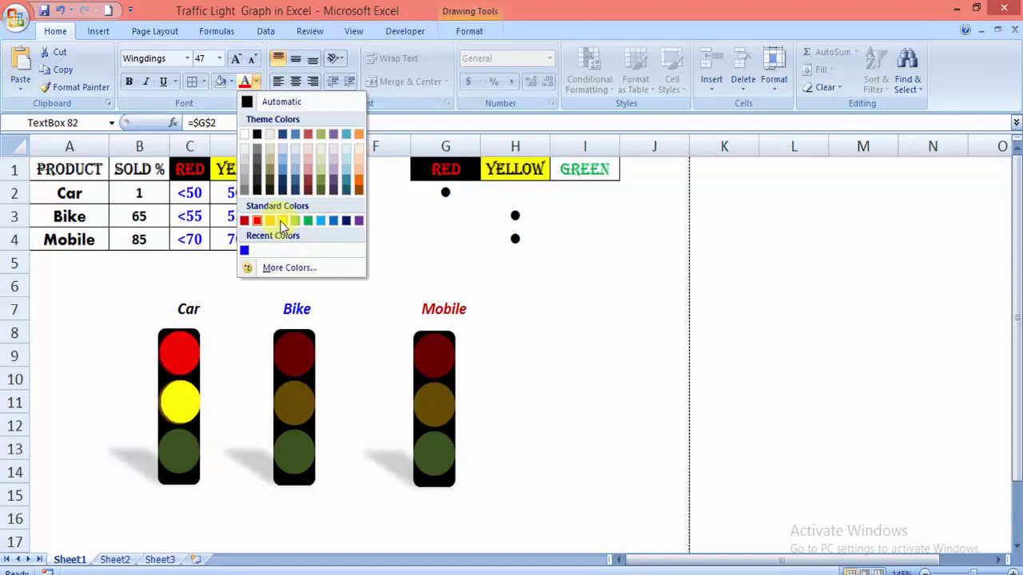
left_click(281, 223)
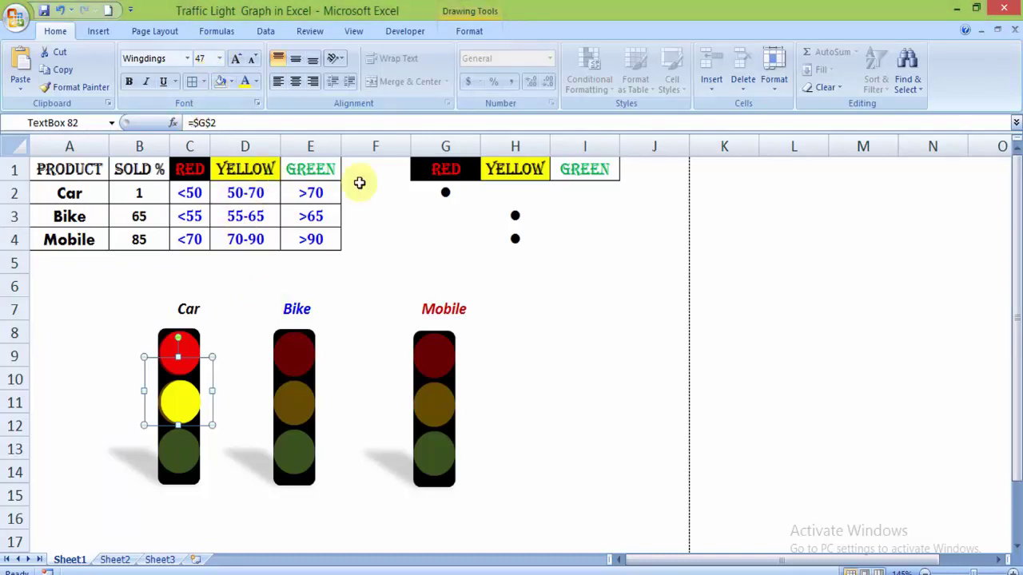
left_click(240, 121)
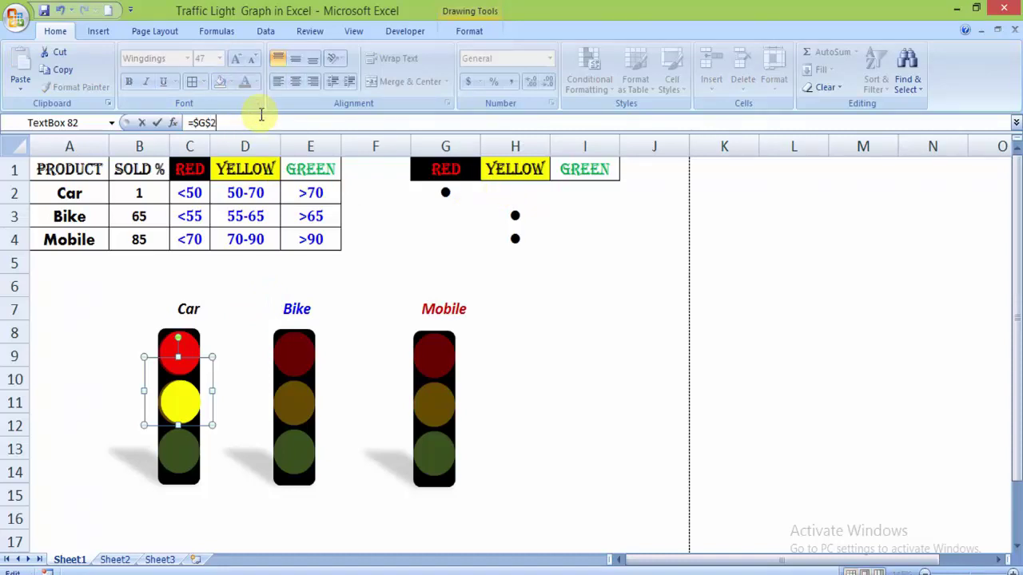
left_click(195, 122)
type("H")
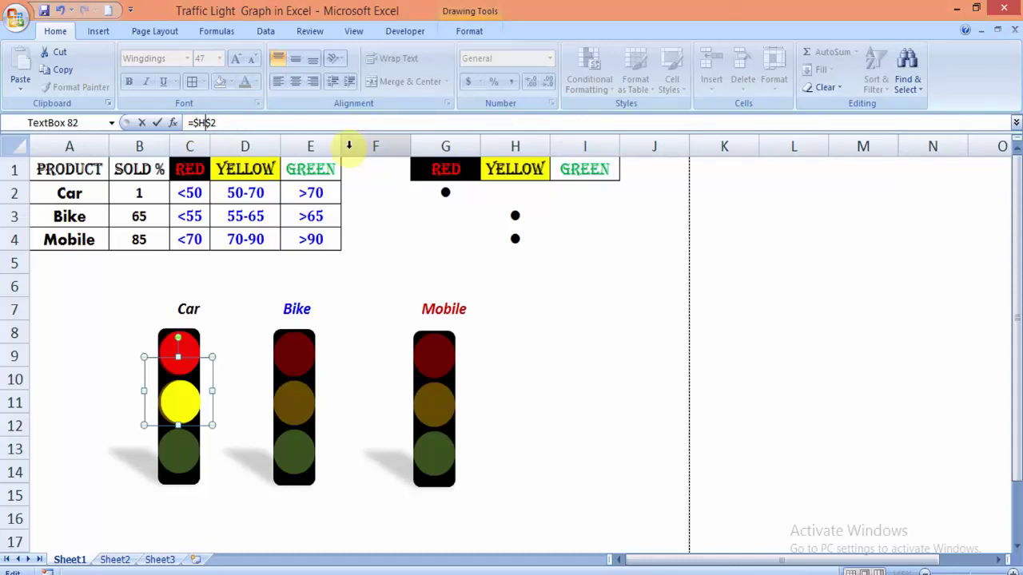
left_click(141, 200)
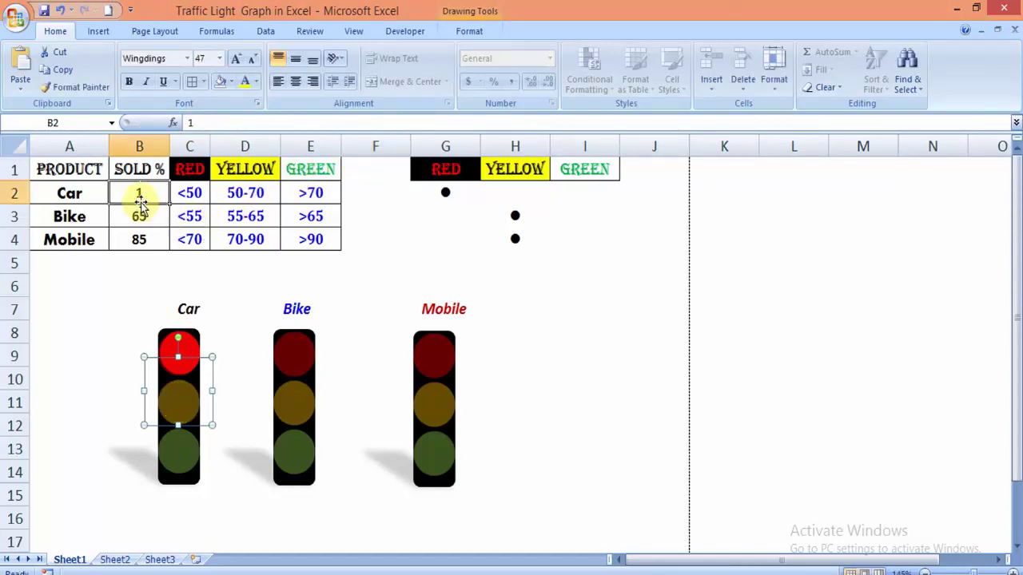
type("65")
key("Return")
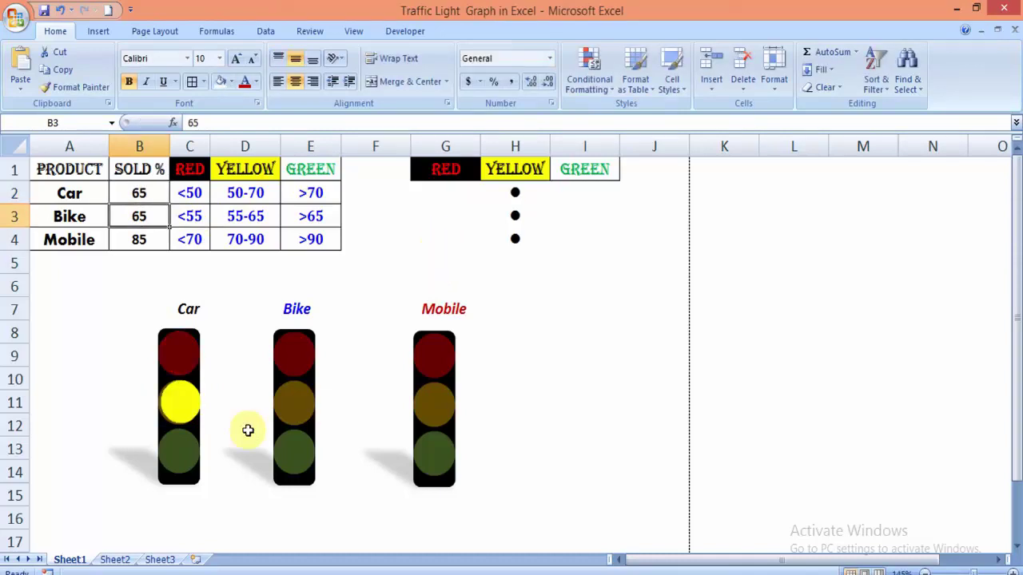
Step: Copy the yellow dot onto Bike's middle lamp, remove duplicates, and link it to =$H$3
left_click(197, 409)
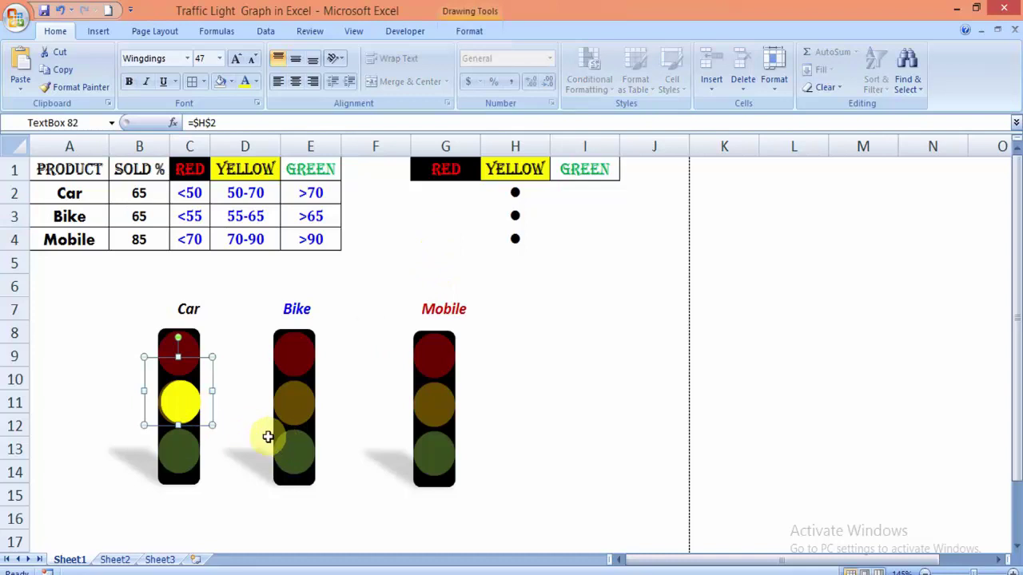
left_click_drag(192, 392, 317, 397)
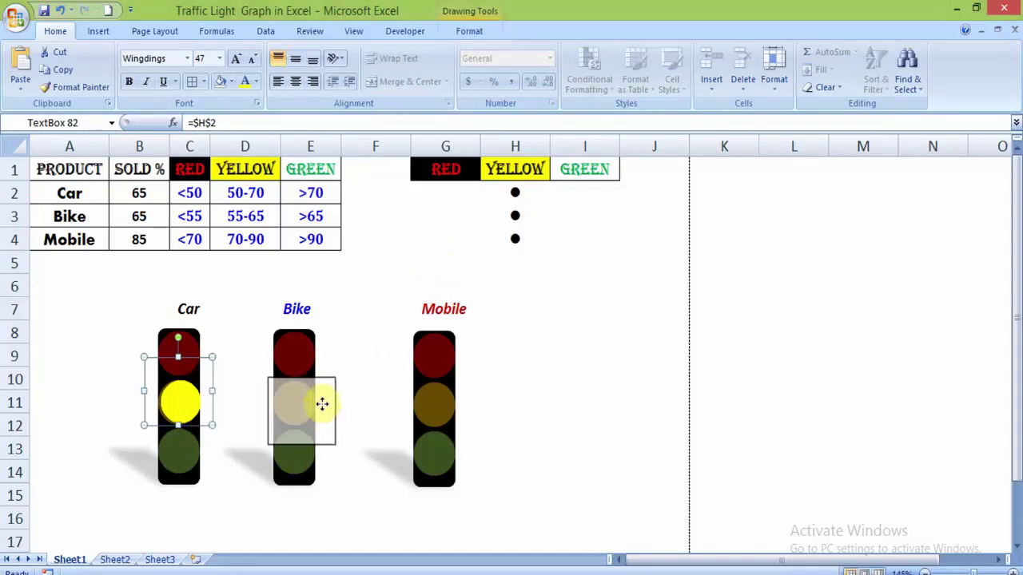
left_click_drag(318, 397, 319, 378)
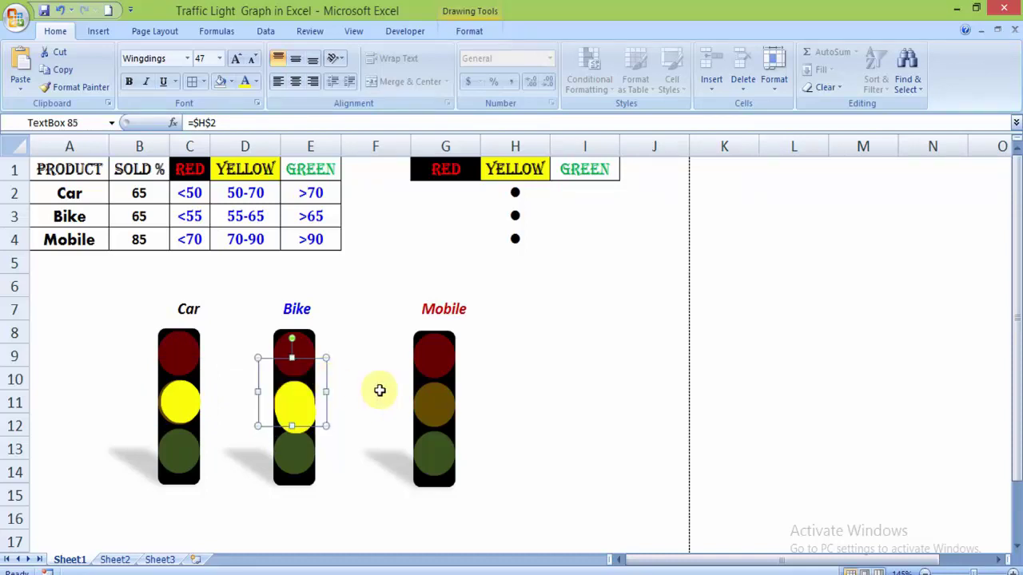
key("Delete")
left_click(299, 403)
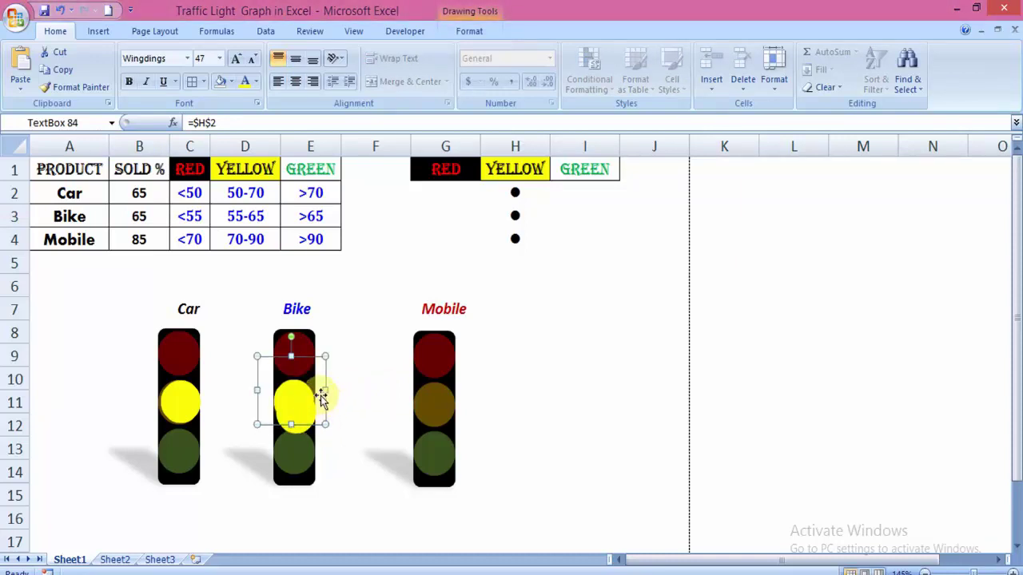
key("Escape")
left_click(296, 411)
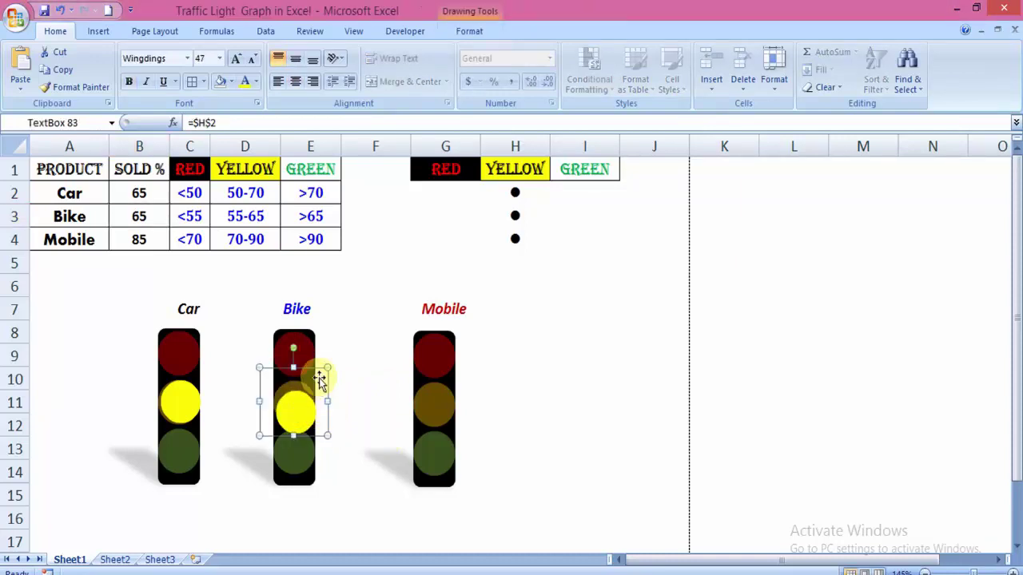
key("Up")
key("Up")
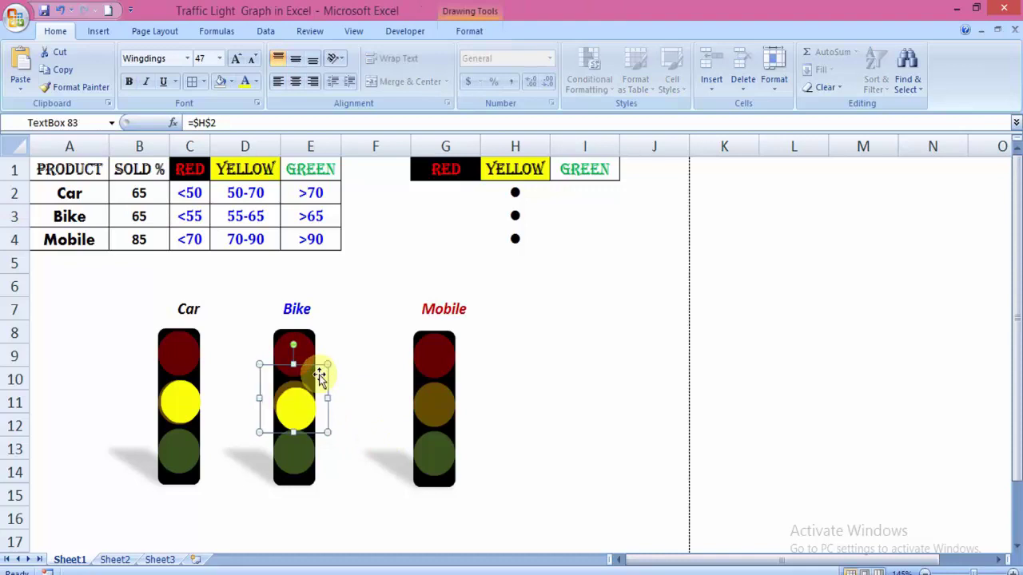
left_click_drag(318, 376, 316, 371)
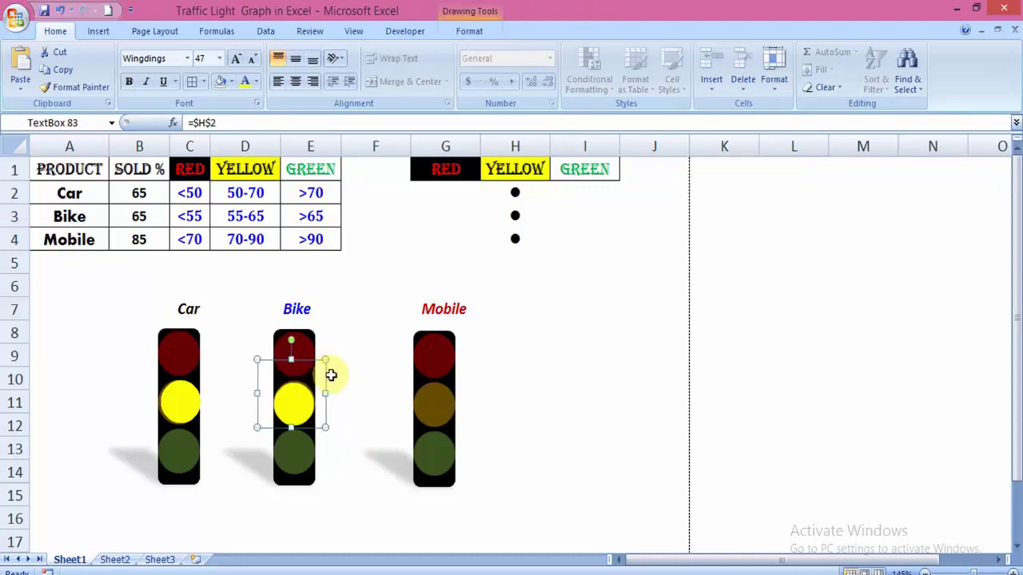
left_click(217, 123)
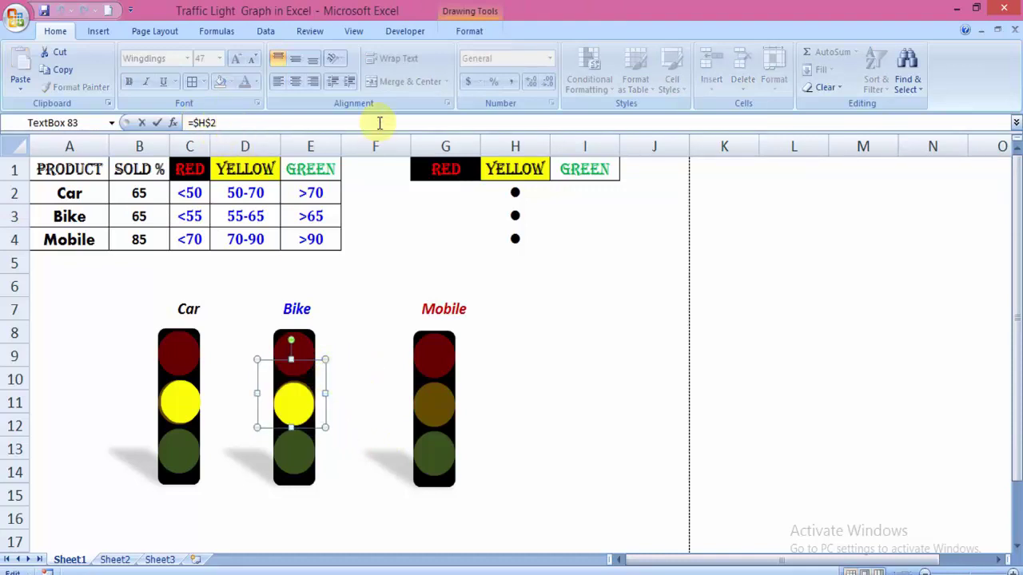
type("3")
key("Return")
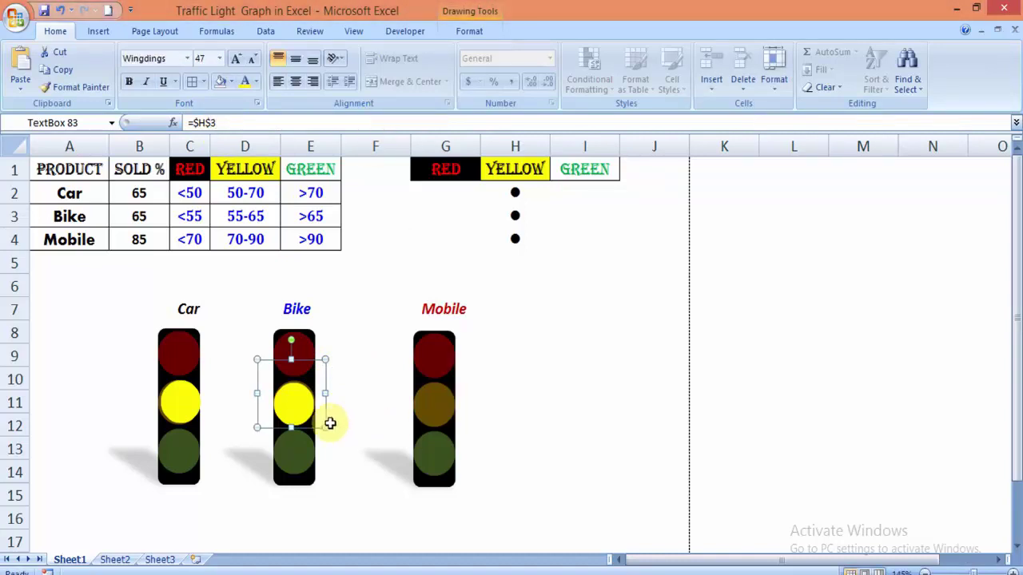
Step: Copy the yellow dot onto Mobile's middle lamp and link it to =$H$4
left_click_drag(313, 406, 477, 404)
key("Delete")
left_click(436, 406)
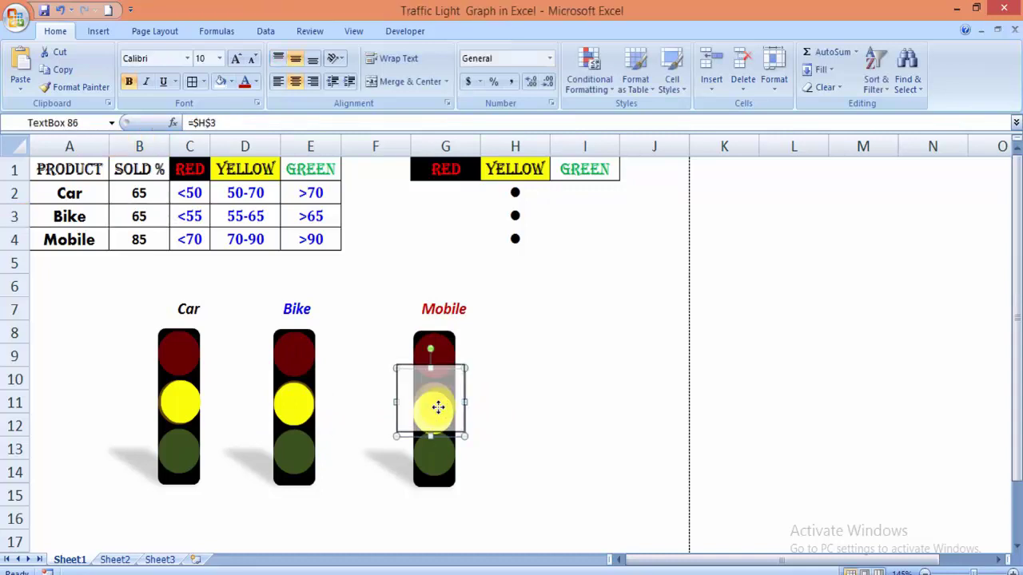
left_click(240, 122)
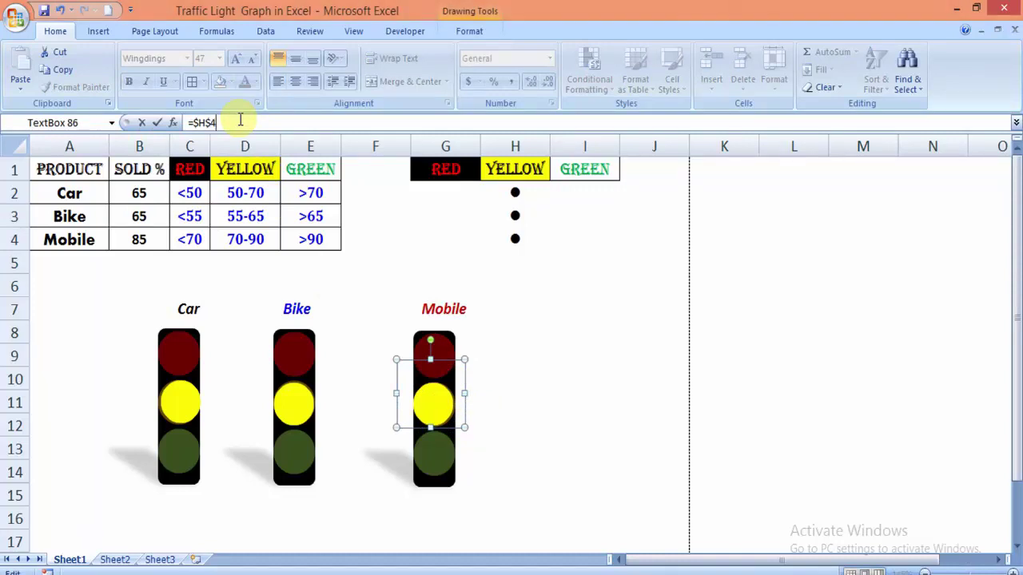
key("Return")
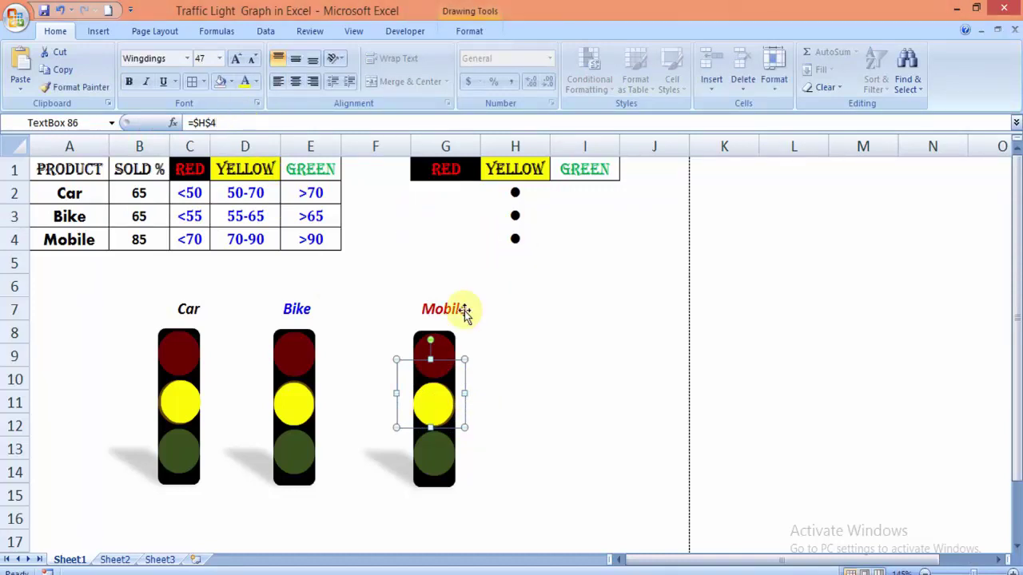
left_click(457, 305)
Step: Inspect the YELLOW formula in H4 against the Mobile row
left_click(514, 240)
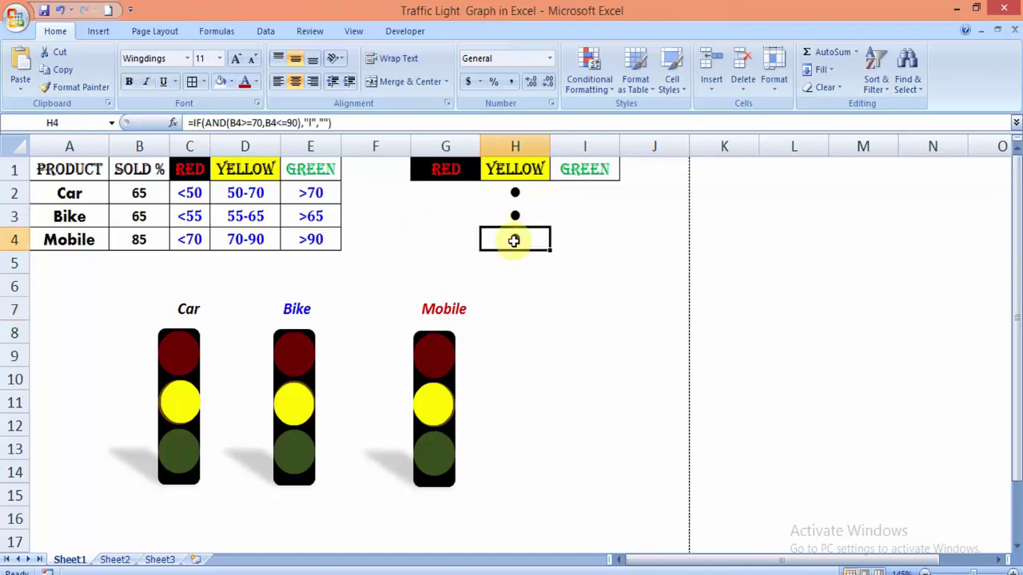
left_click(80, 238)
left_click(512, 238)
left_click(83, 124)
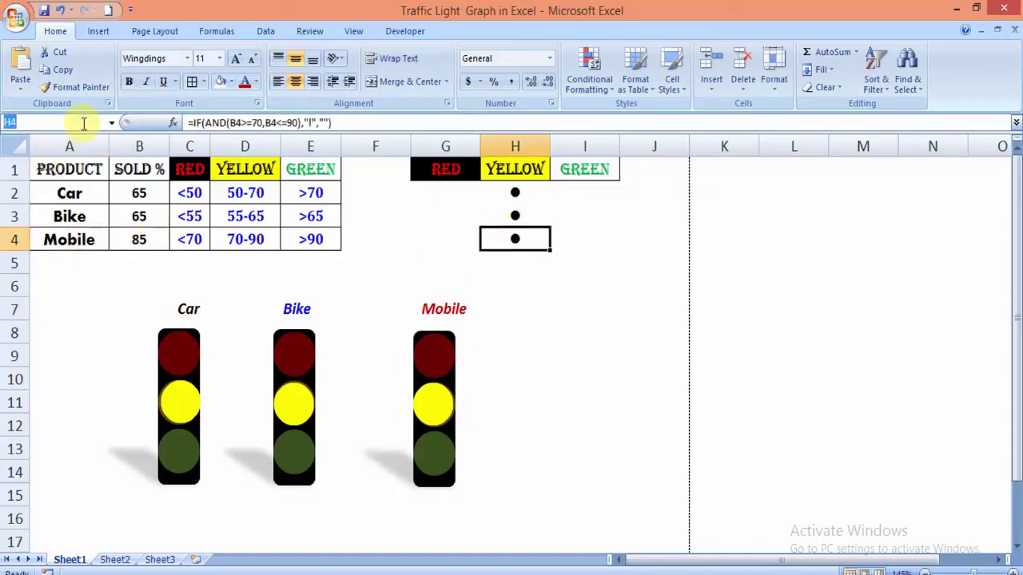
key("Escape")
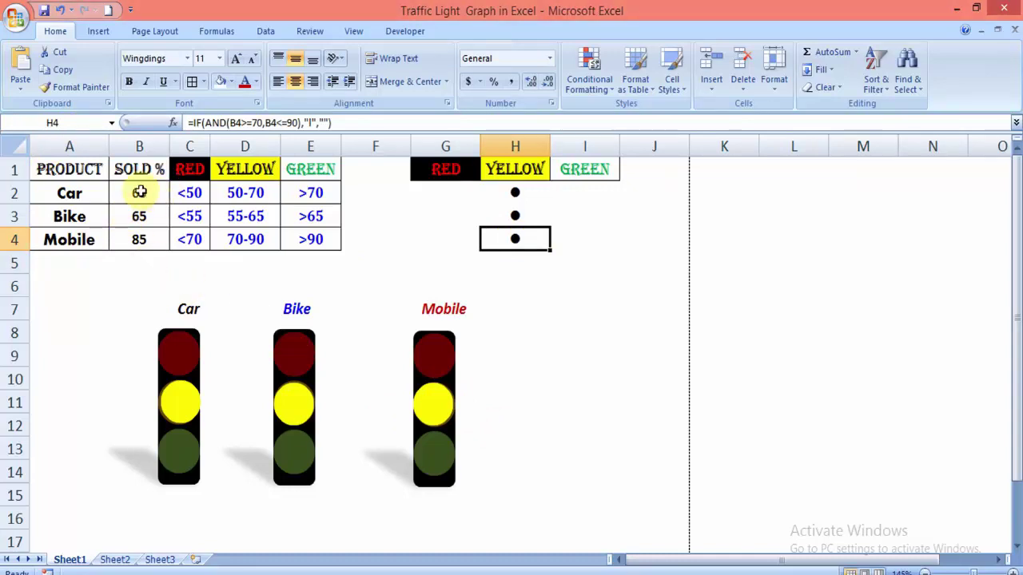
Step: Set SOLD % to 100 for Car, Bike and Mobile
left_click(139, 192)
key("Down")
key("Down")
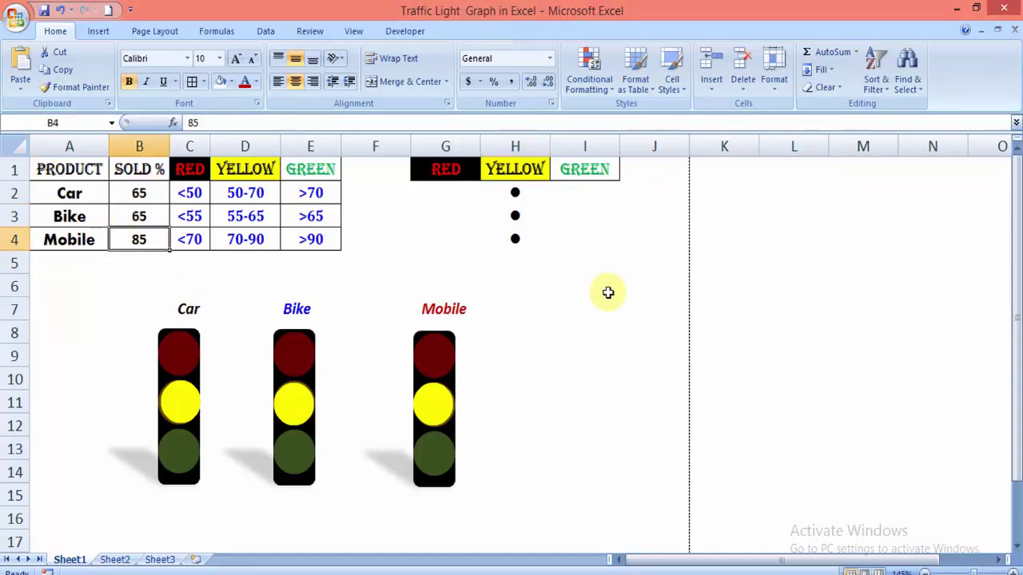
key("Up")
key("Up")
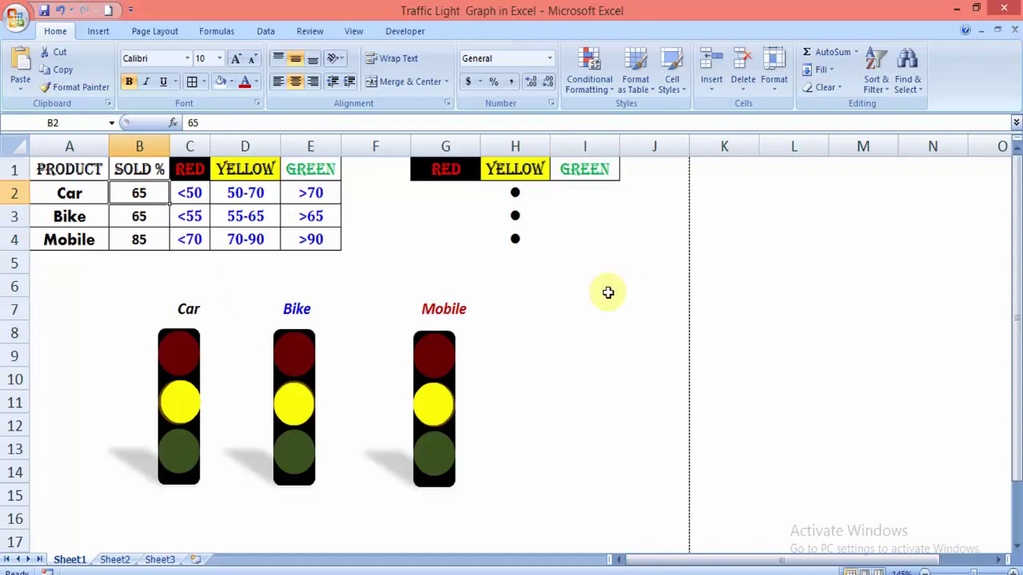
type("100")
key("Return")
type("100")
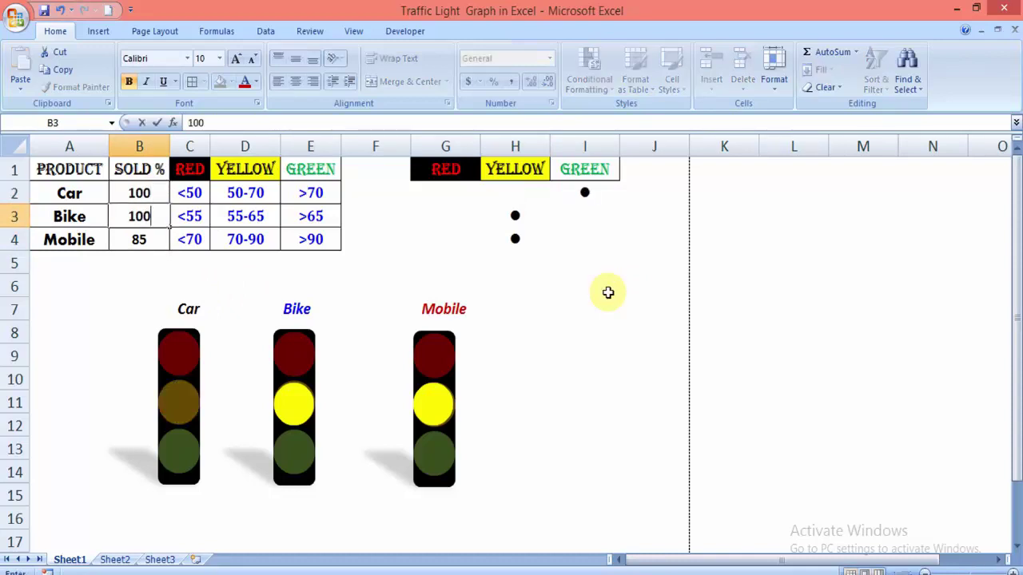
key("Return")
type("100")
key("Return")
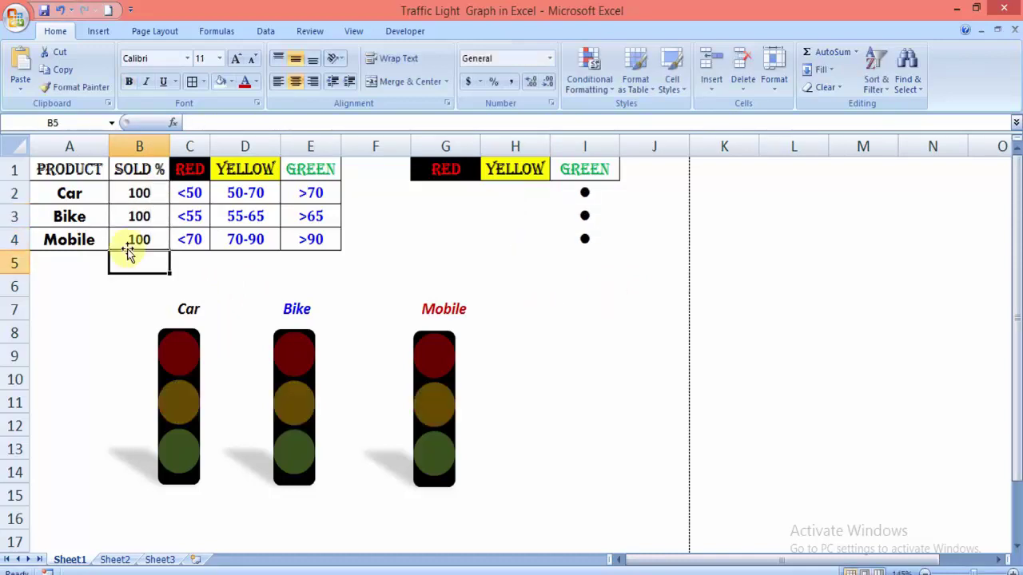
Step: Set Mobile's SOLD % to 1 and paste a copy of its lit red dot near column I
left_click(126, 249)
type("1")
key("Return")
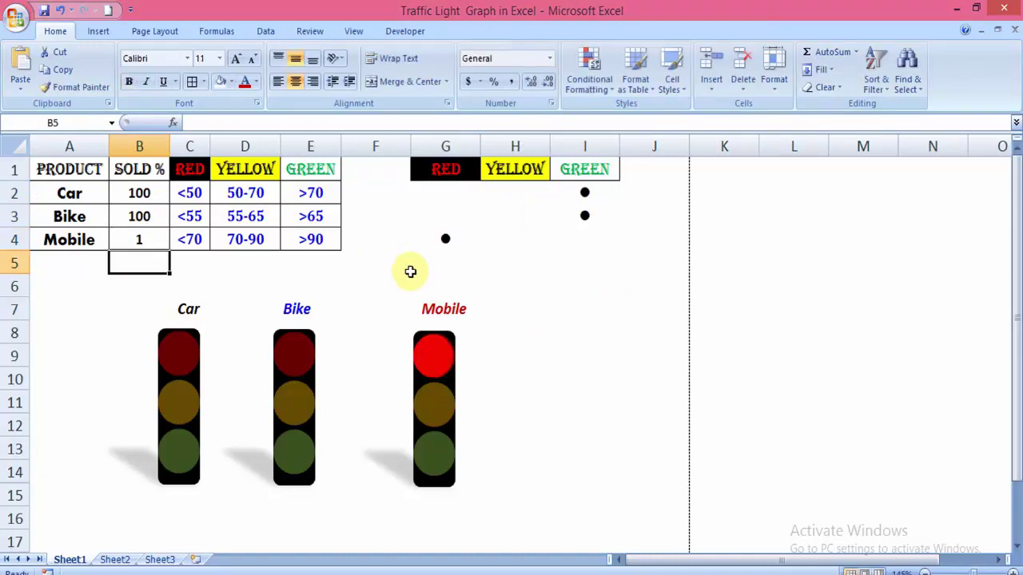
left_click(438, 358)
key("ctrl+c")
left_click(583, 331)
key("ctrl+v")
Step: Change Mobile's SOLD % to 100, then undo it back to 1
left_click(119, 238)
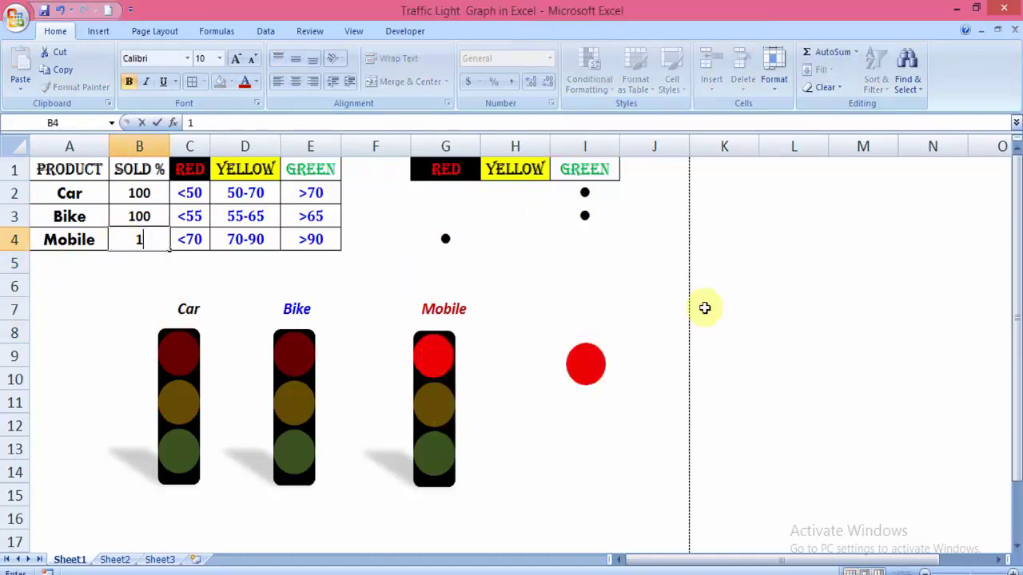
type("100")
key("Return")
left_click(588, 371)
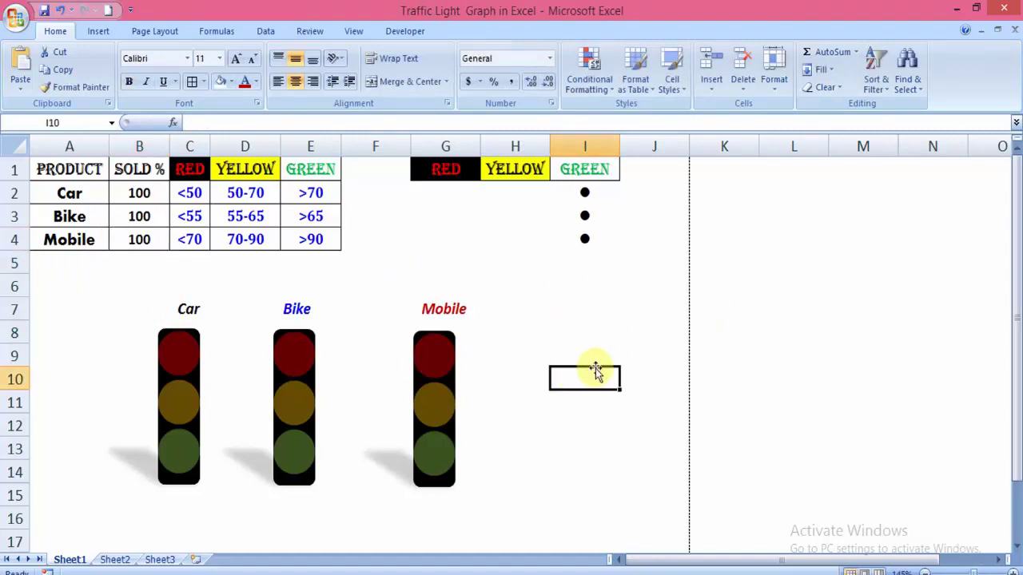
left_click(597, 334)
key("ctrl+z")
Step: Move the spare red dot onto Car's bottom lamp and enlarge it to font size 48
left_click(584, 361)
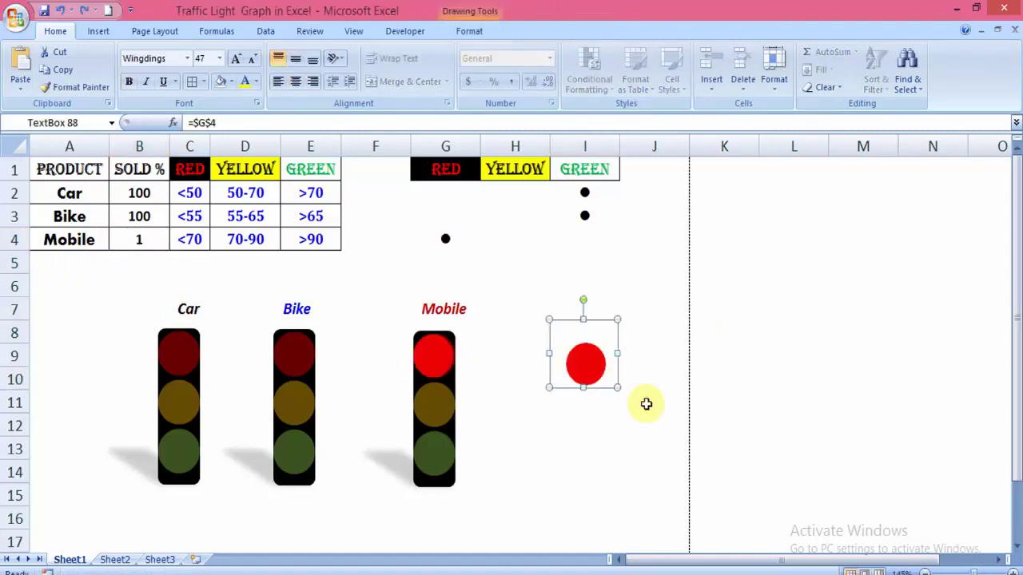
left_click_drag(607, 338, 205, 433)
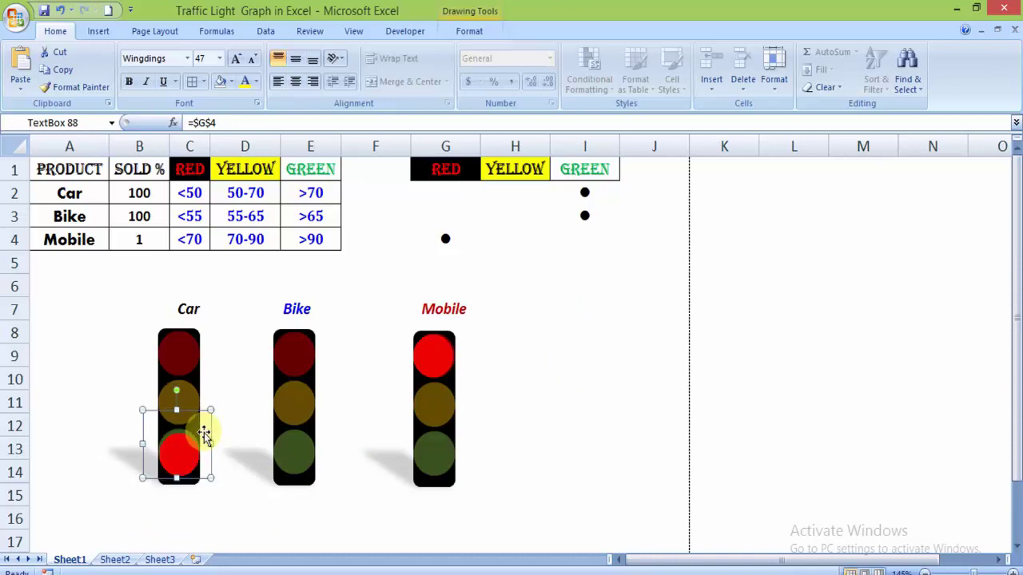
left_click(212, 58)
type("48")
key("Return")
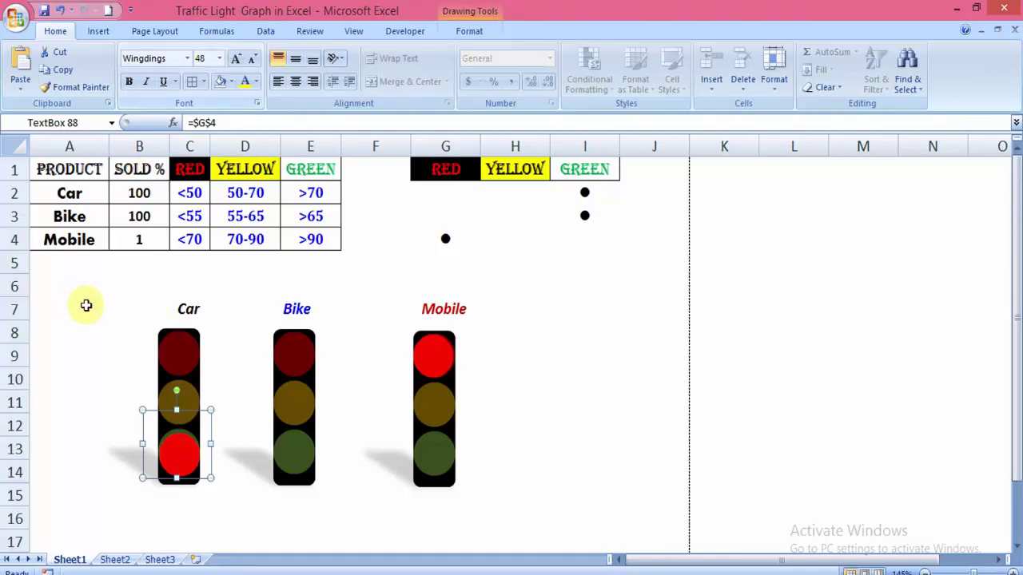
left_click_drag(156, 432, 194, 423)
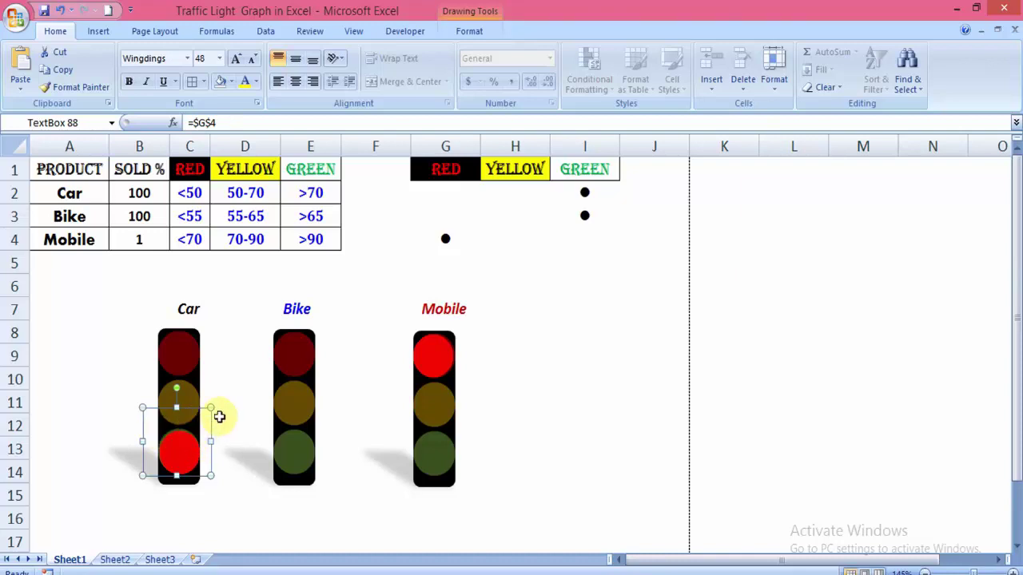
Step: Colour Car's bottom-lamp dot green and relink it to =$I$2
left_click(255, 81)
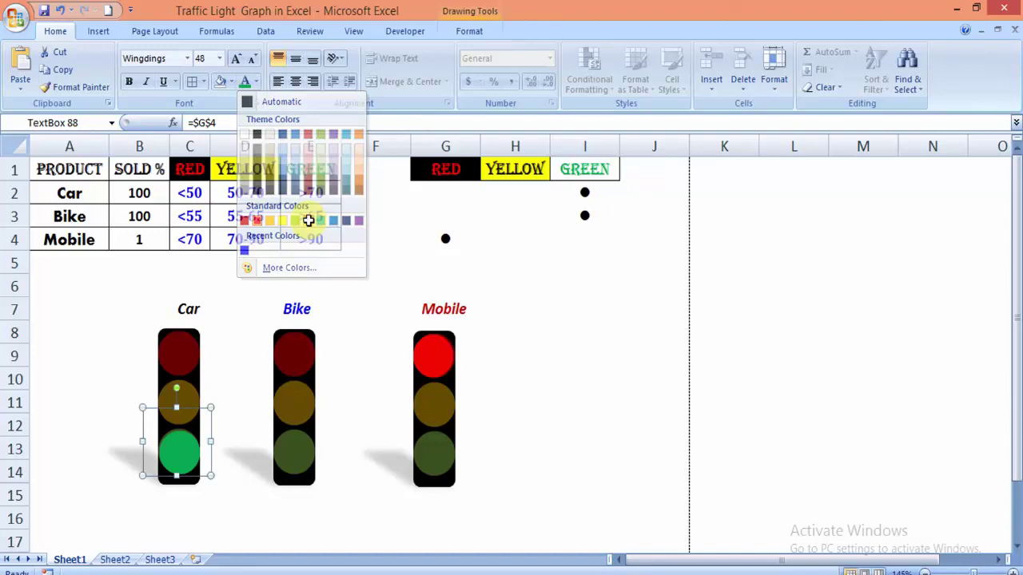
left_click(309, 221)
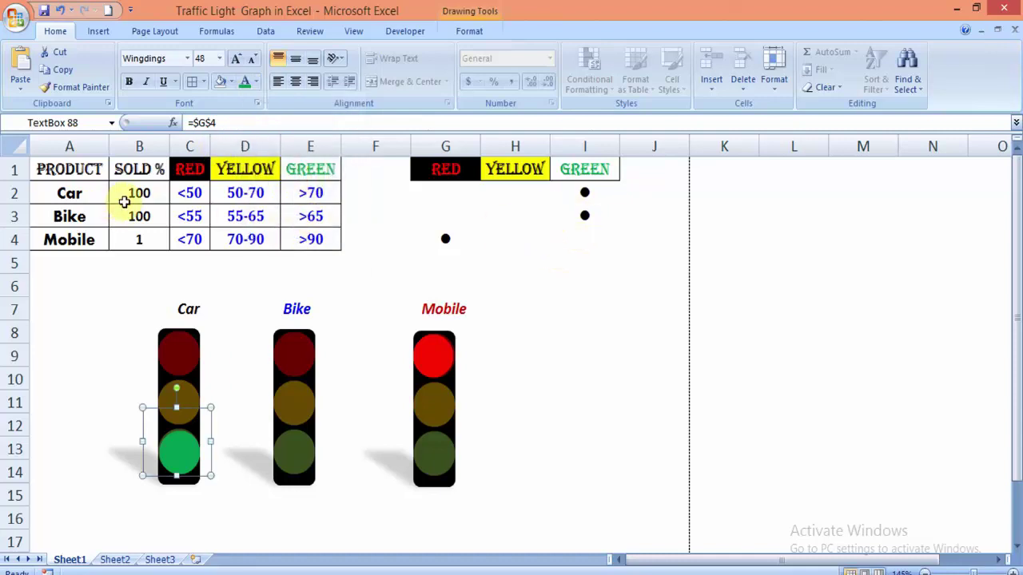
left_click(204, 122)
type("I")
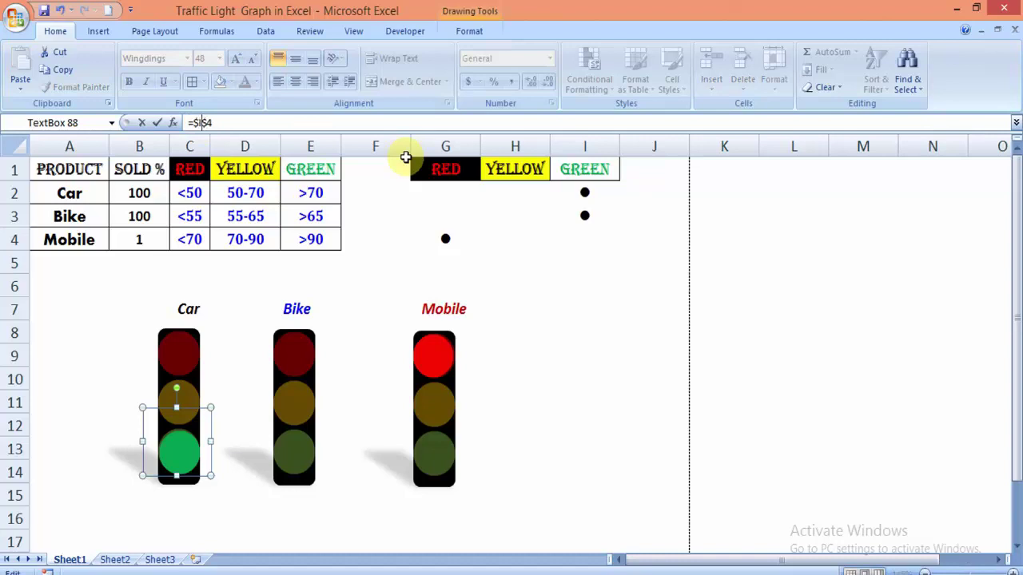
left_click(237, 121)
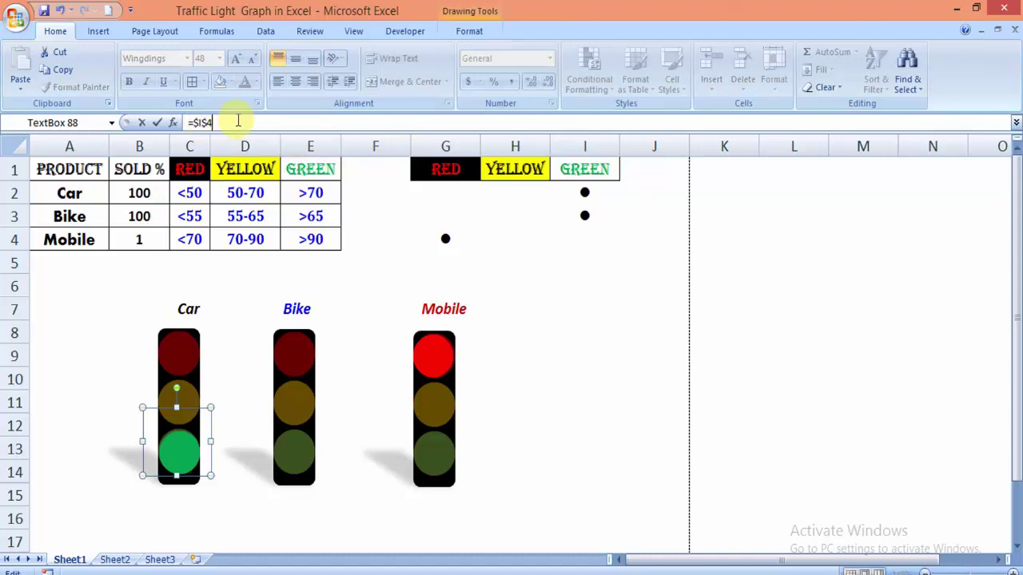
type("2")
key("Return")
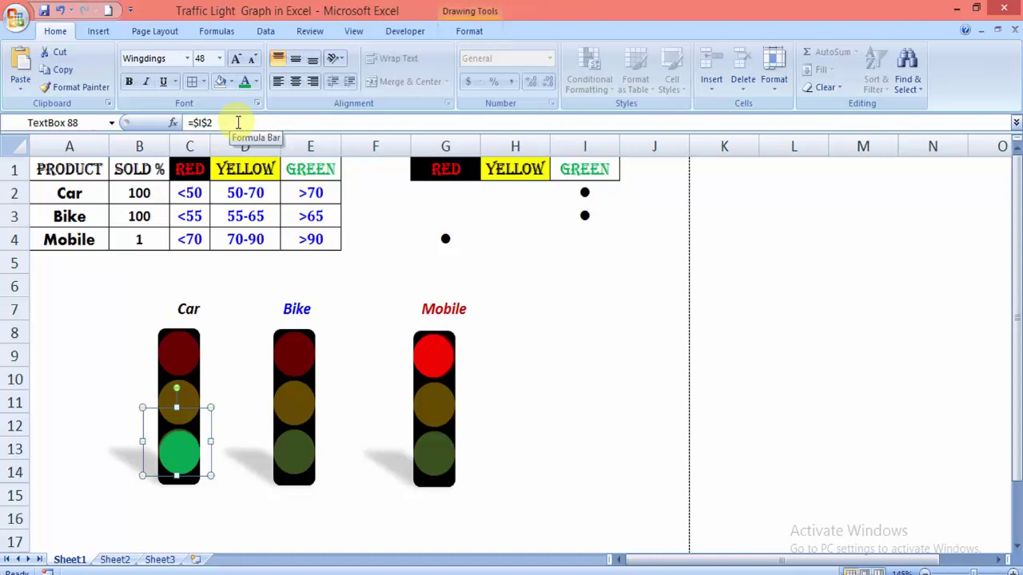
left_click(523, 432)
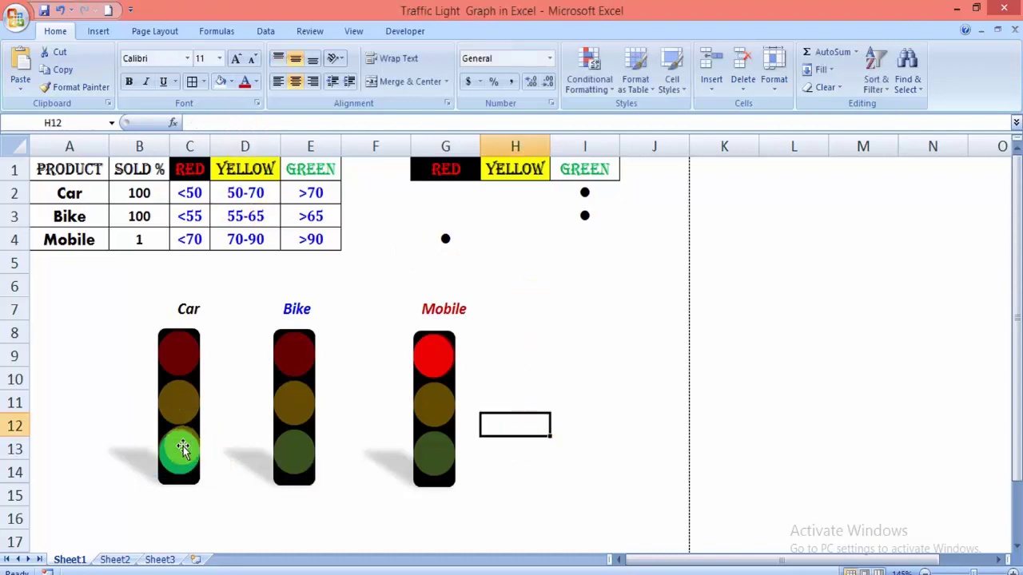
left_click(178, 449)
Step: Position the Bike green lamp dot and link its formula to =$I$3
mouse_move(201, 437)
left_mouse_down("ctrl")
mouse_move(317, 450)
mouse_move(326, 442)
left_mouse_up("ctrl")
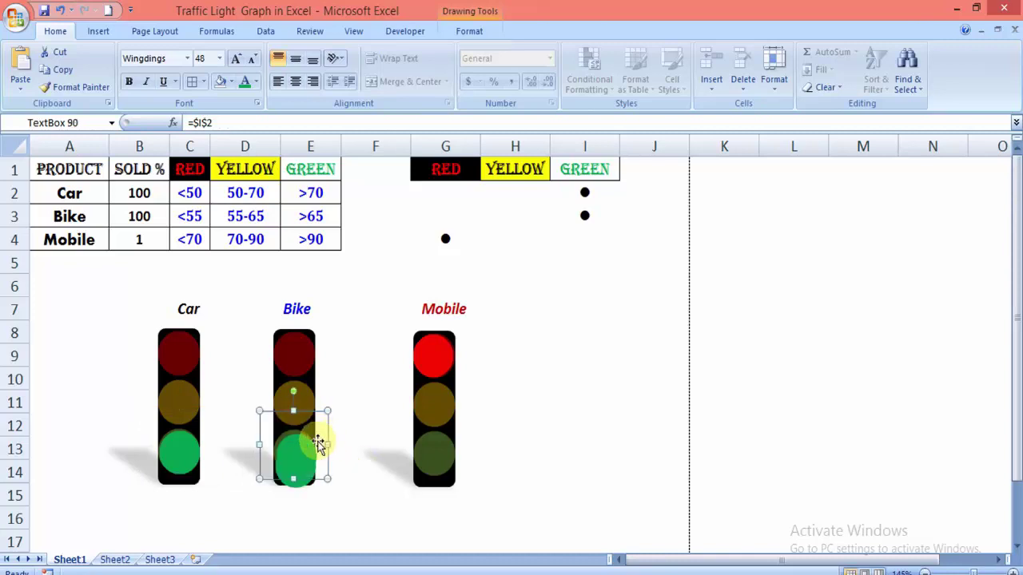
key("Escape")
left_click(302, 467)
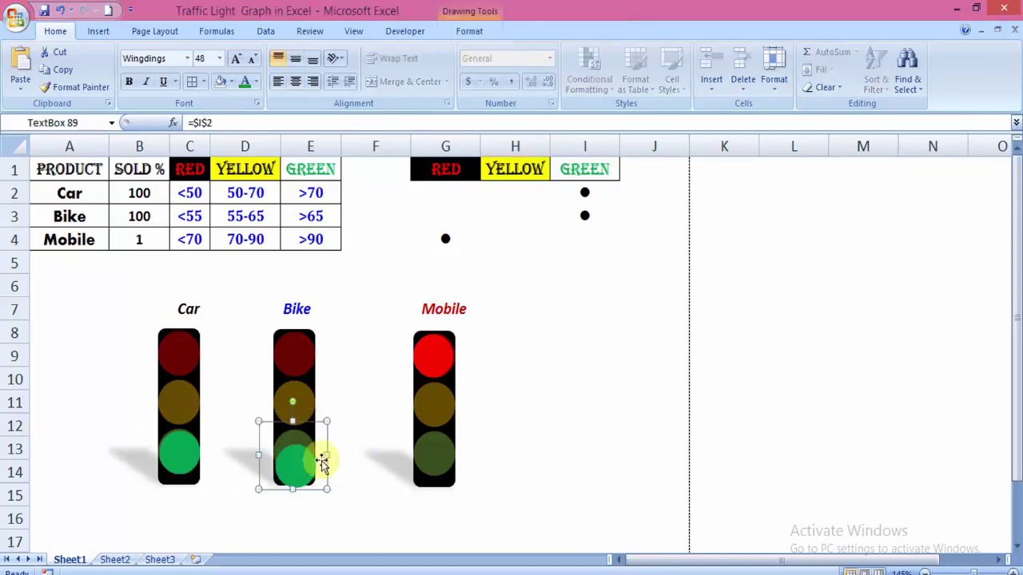
left_click_drag(319, 443, 319, 432)
left_click(221, 120)
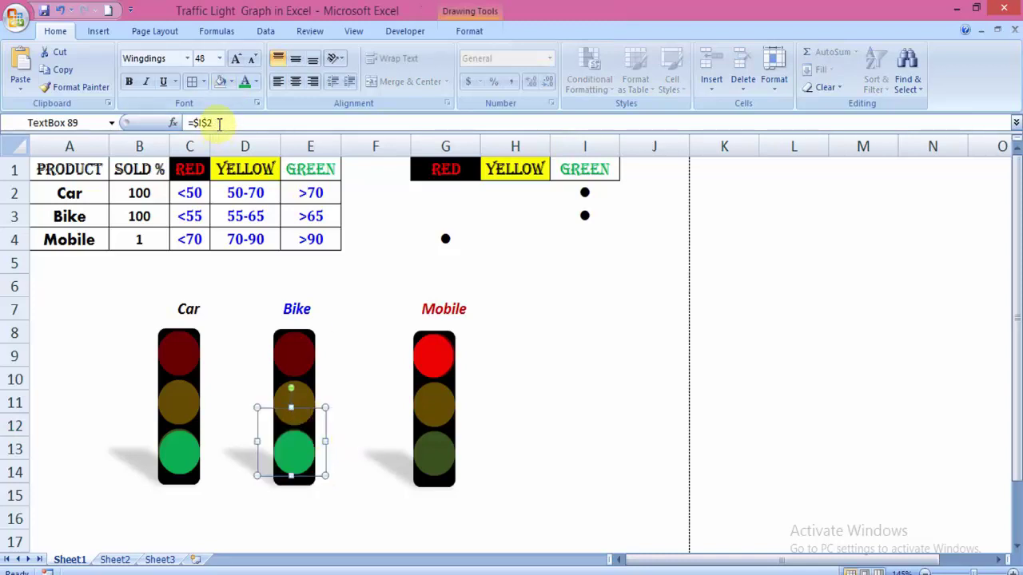
type("3")
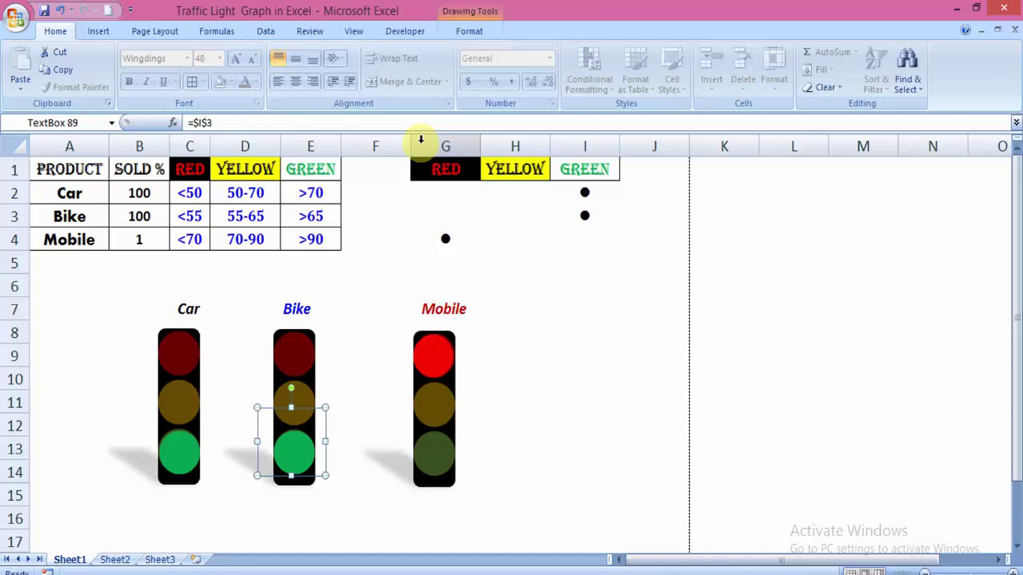
key("Return")
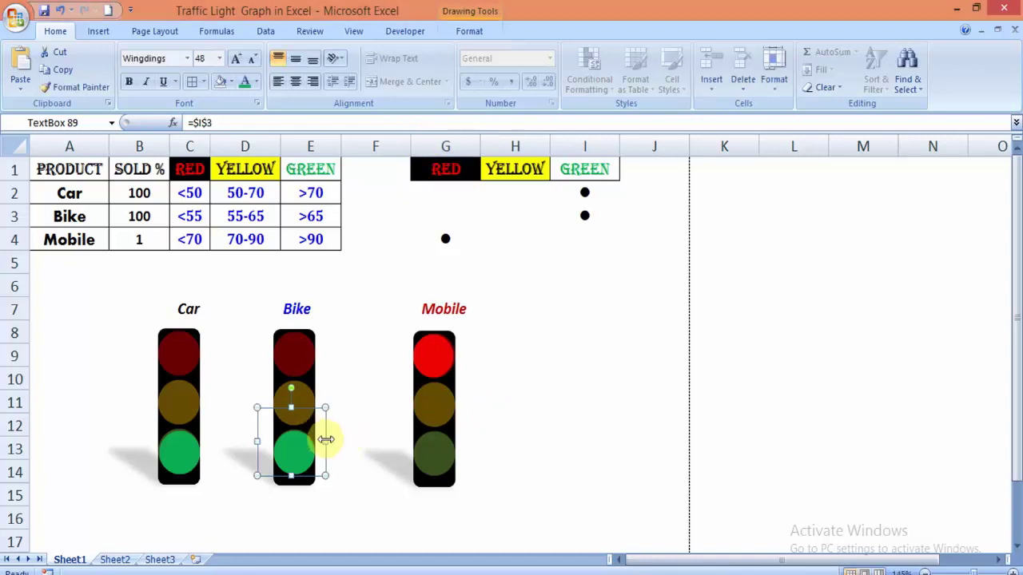
Step: Copy the green lamp onto the Mobile light and link it to =$I$4
left_click_drag(314, 428, 457, 433)
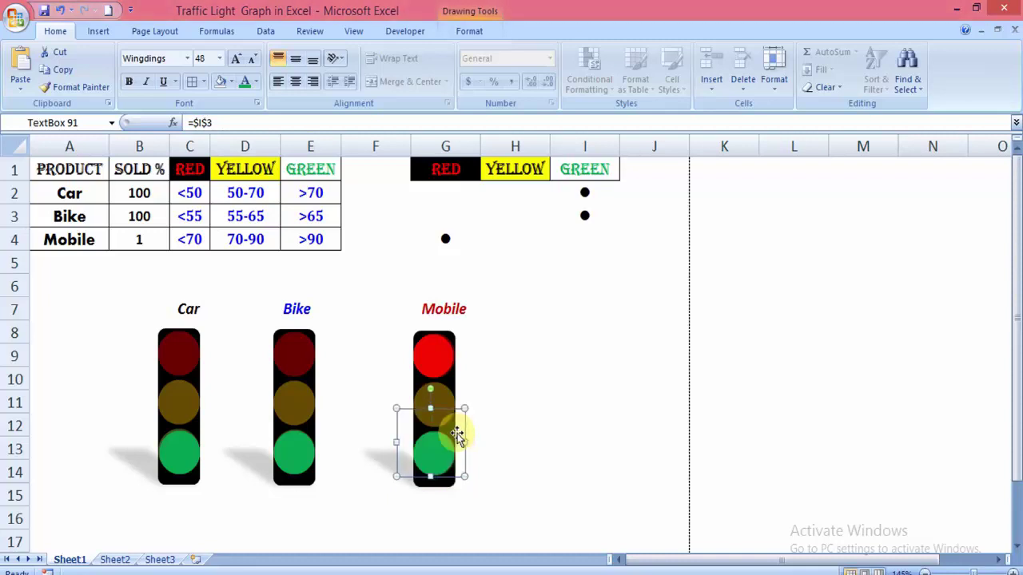
left_click(234, 121)
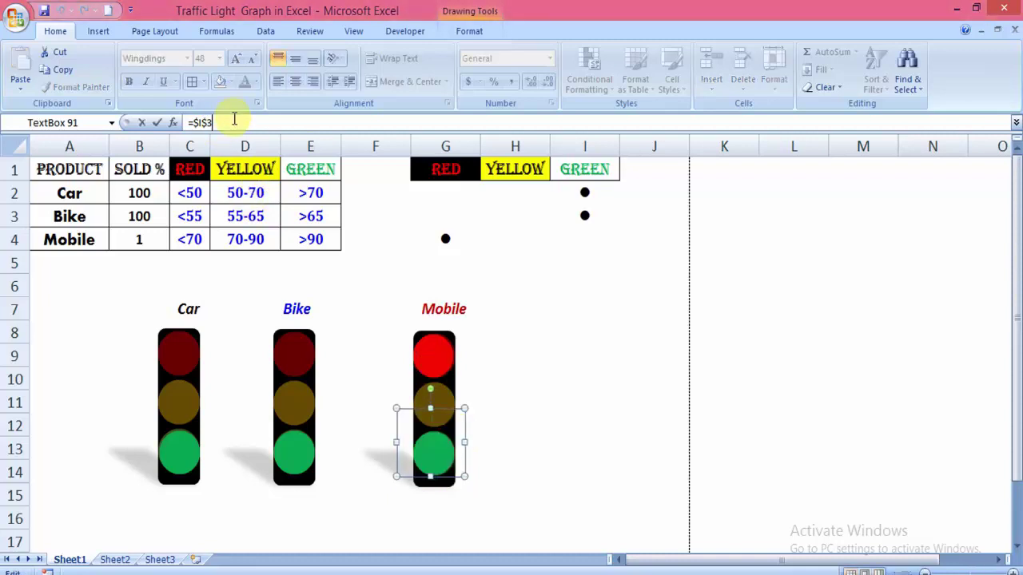
type("4")
key("Return")
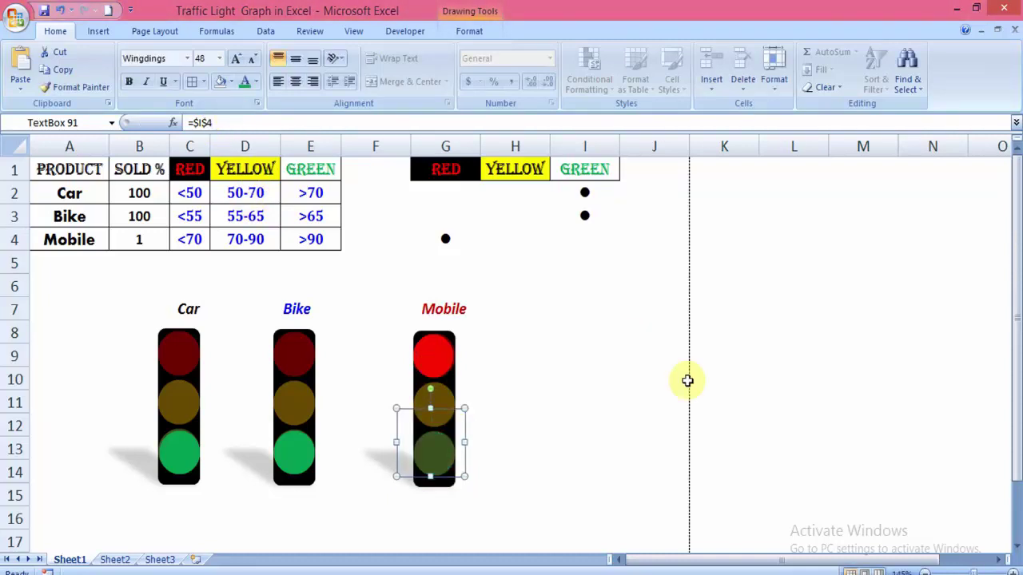
left_click(683, 380)
Step: Enter 1 as Car's SOLD % in B2 to test the lights
left_click(140, 193)
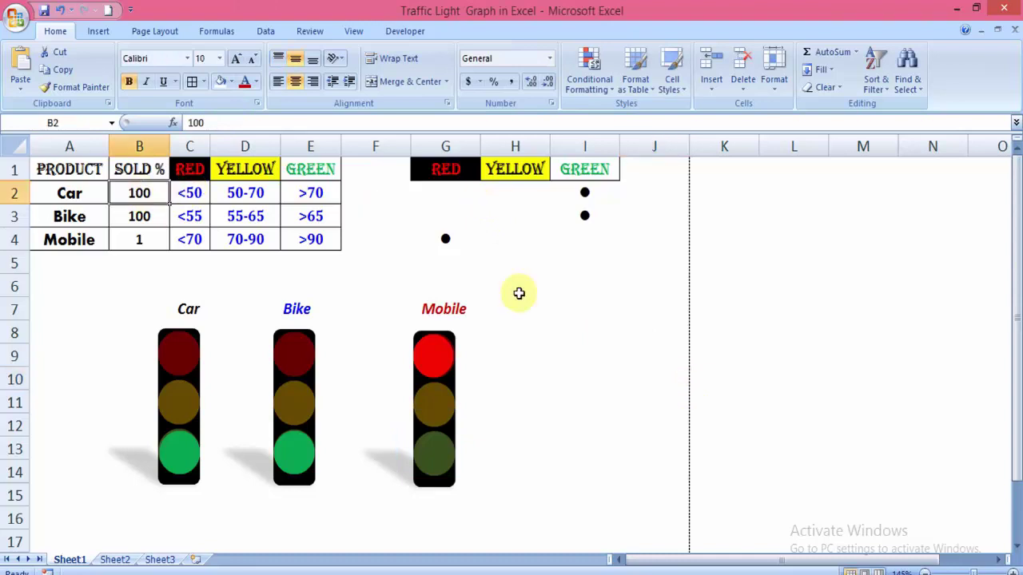
type("1")
key("Return")
type("1")
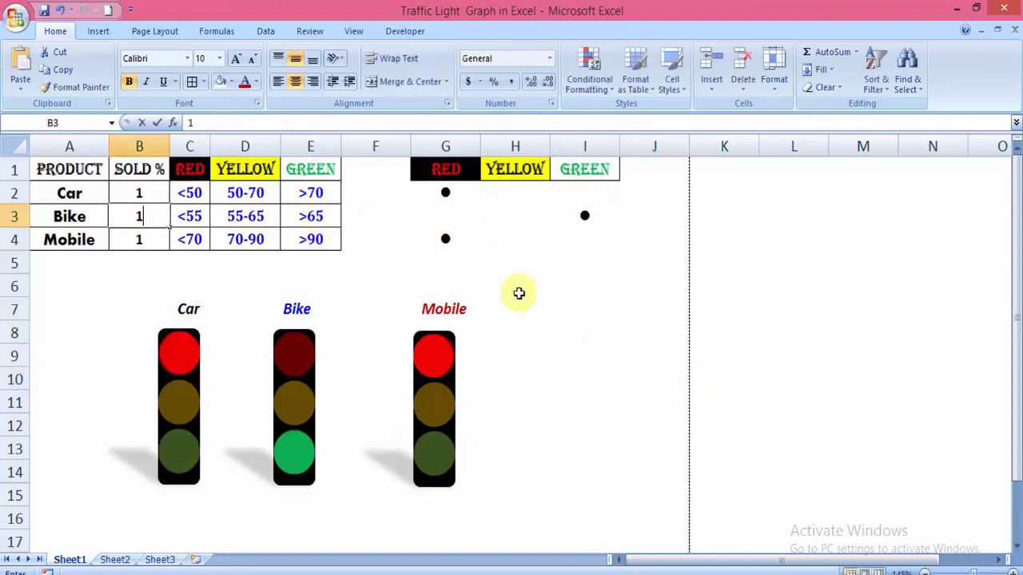
key("Return")
key("Return")
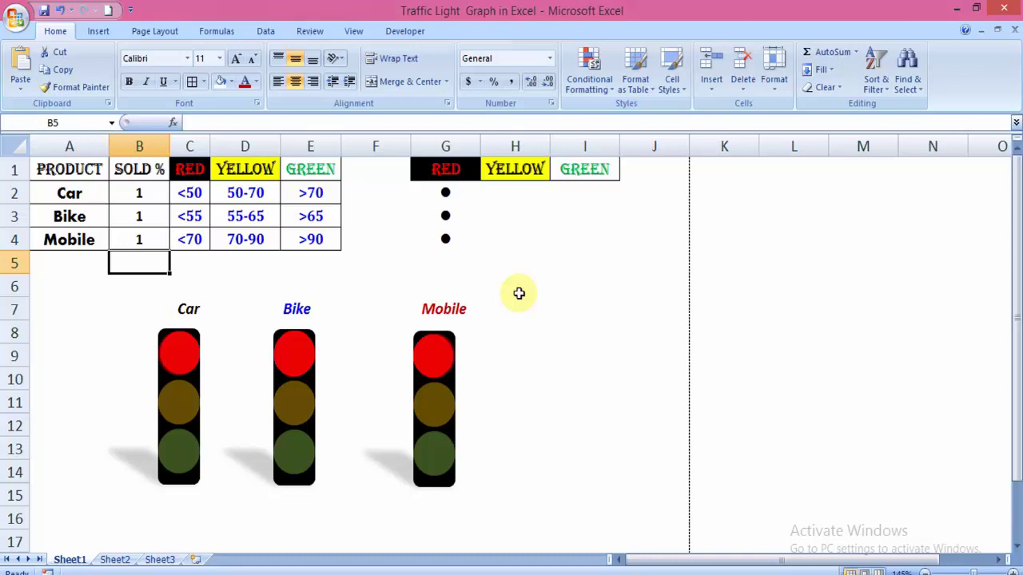
key("Up")
key("Up")
key("Up")
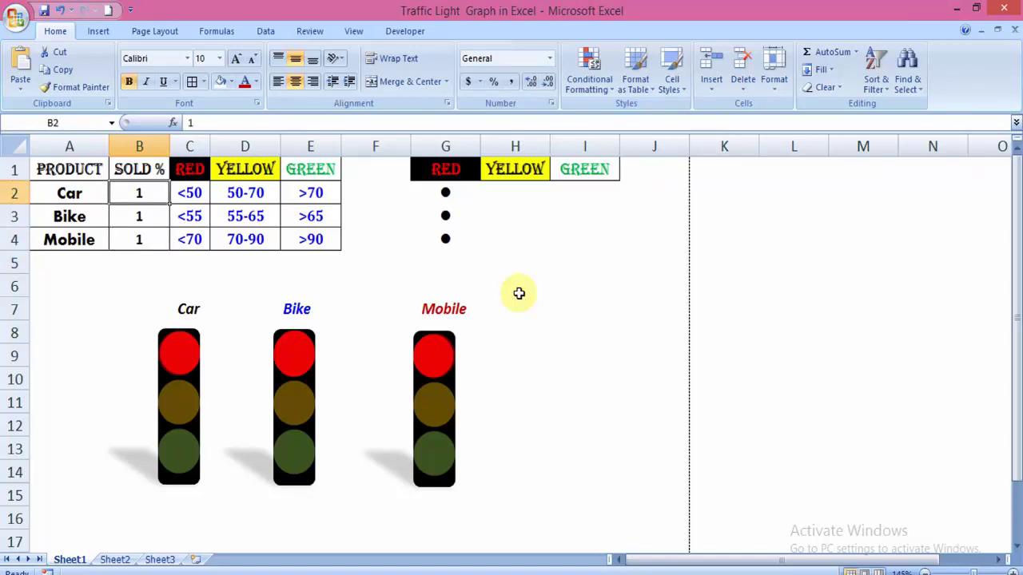
Step: Set SOLD % to 65 for Car, 60 for Bike and 80 for Mobile
type("6")
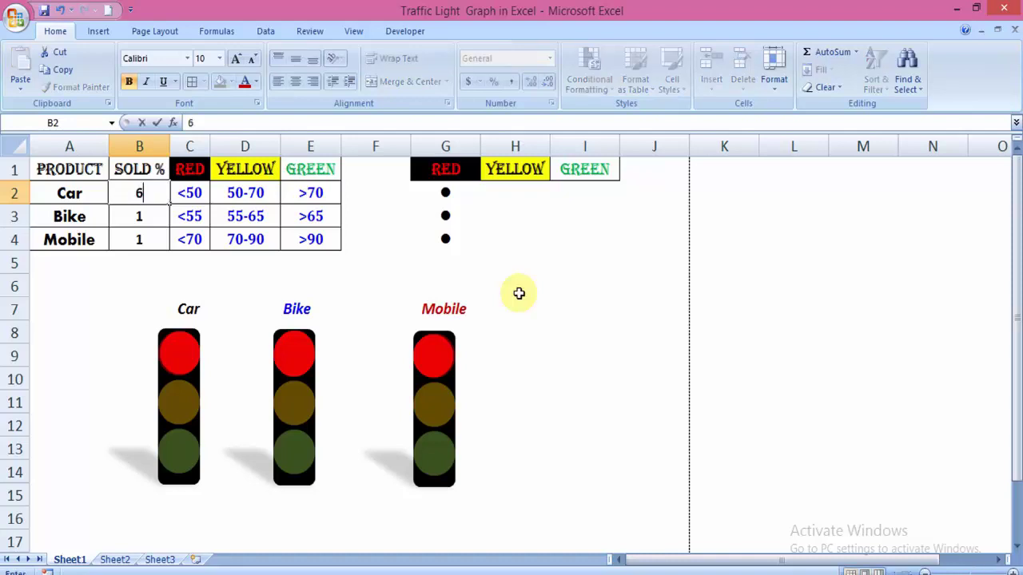
type("5")
key("Return")
type("6")
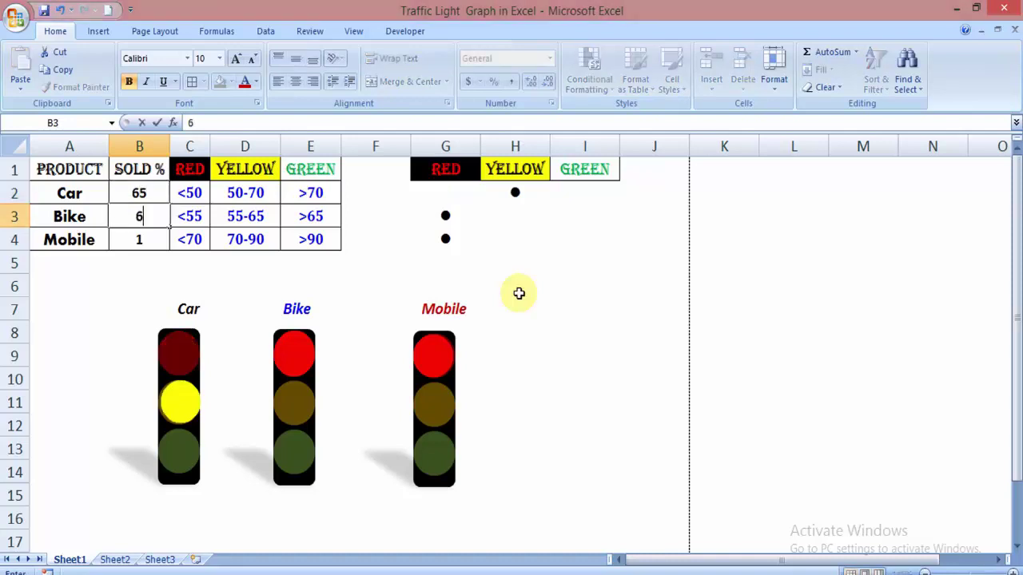
type("0")
key("Return")
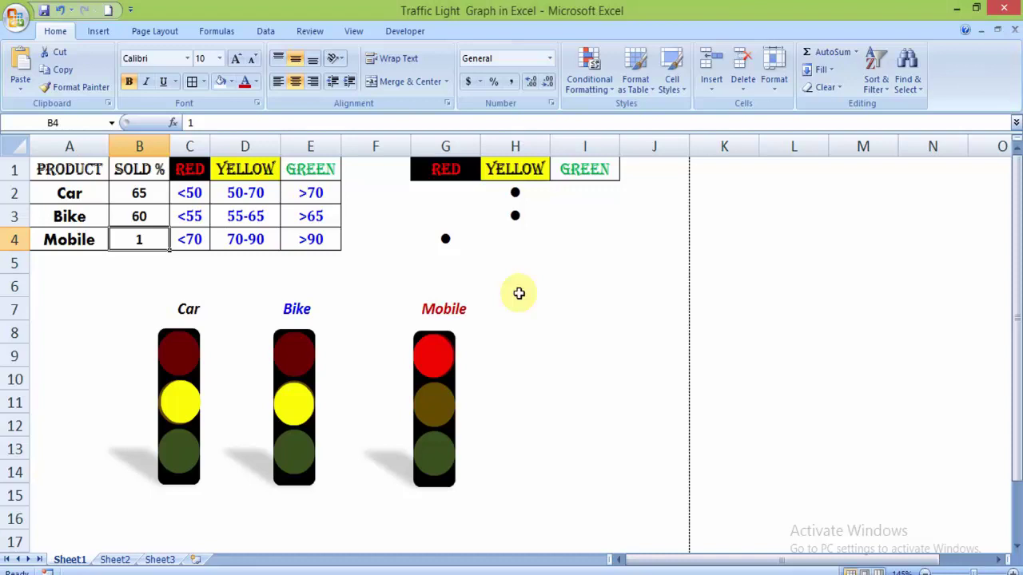
type("80")
key("Return")
key("Up")
key("Up")
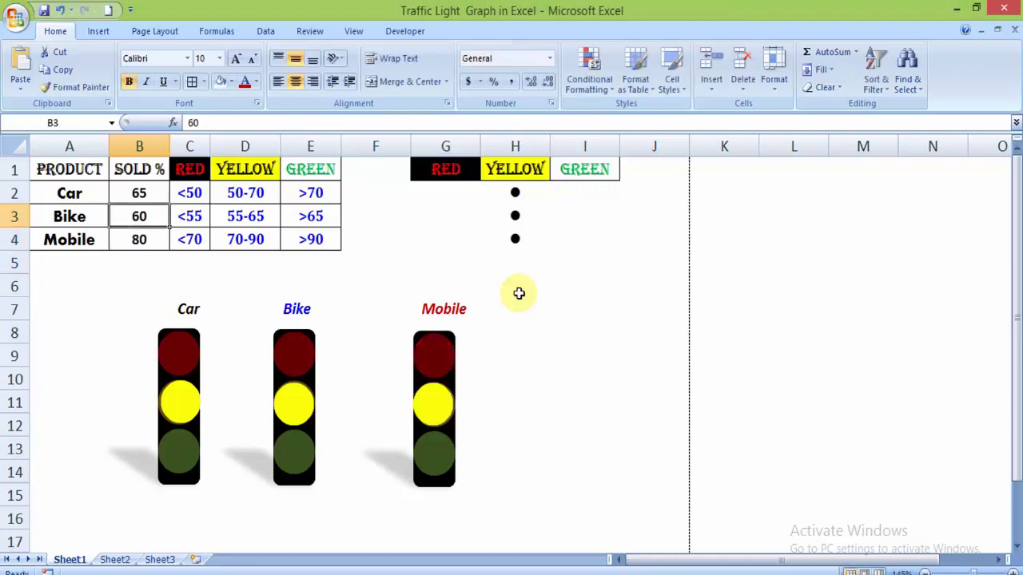
key("Up")
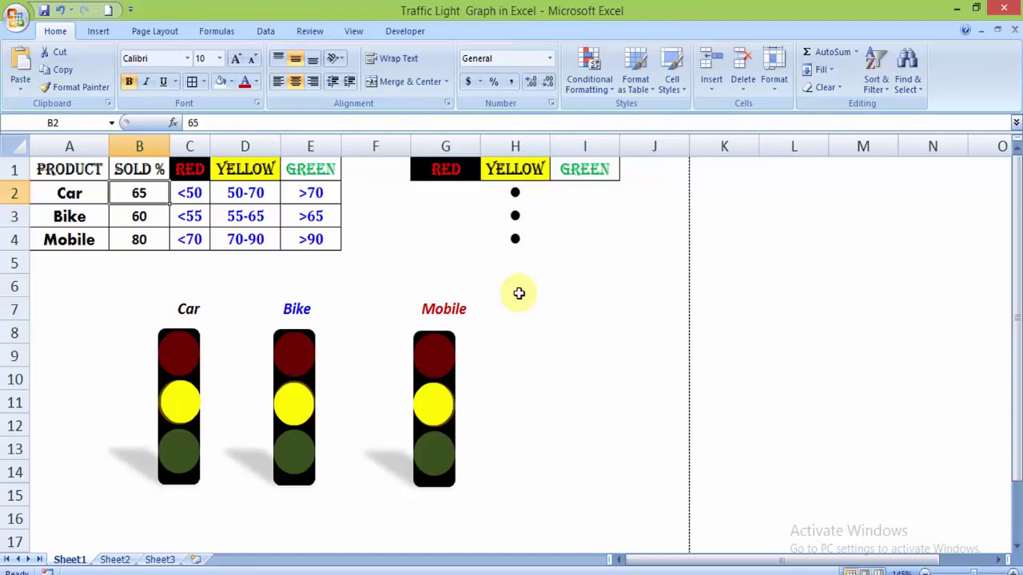
Step: Set Car, Bike and Mobile SOLD % all to 100 so every lamp turns green
type("100")
key("Return")
type("1")
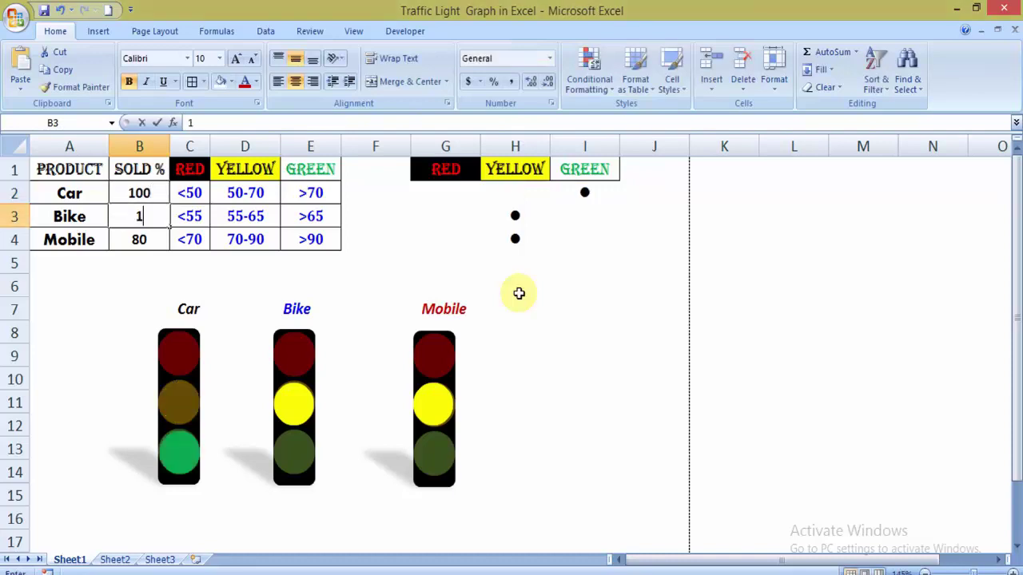
type("00")
key("Return")
type("10")
key("Return")
key("Down")
key("Up")
key("Up")
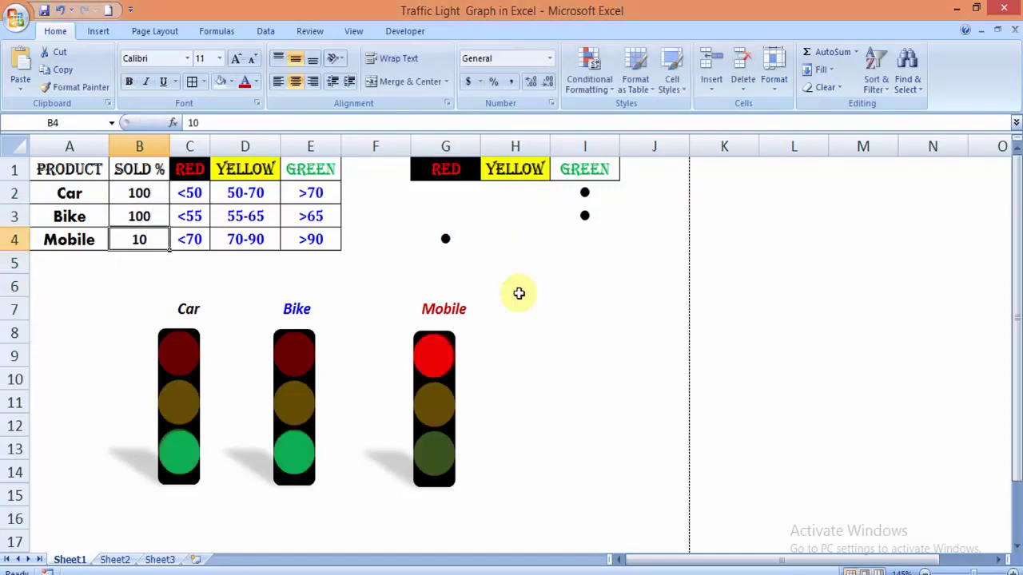
type("100")
key("Return")
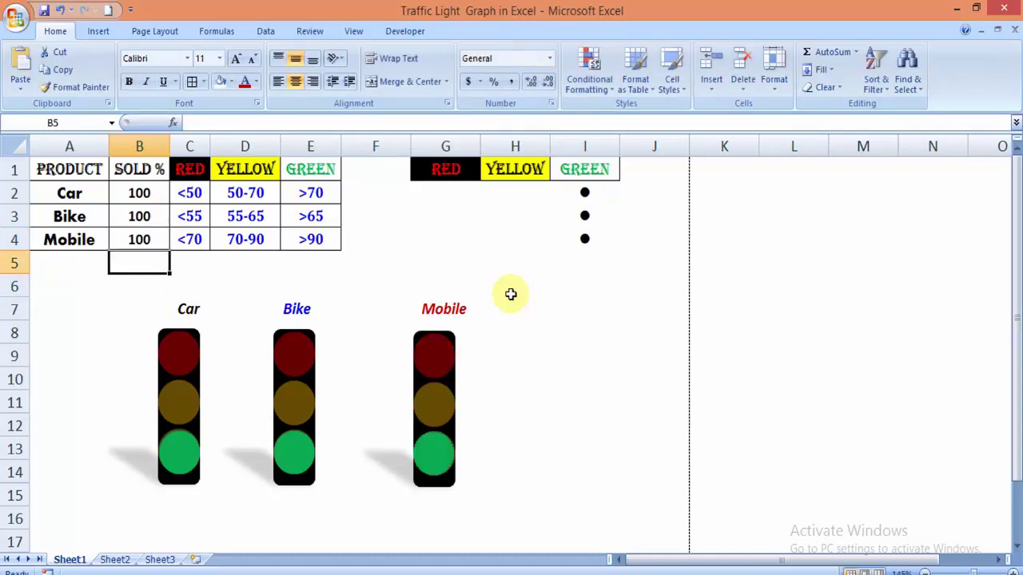
left_click(515, 239)
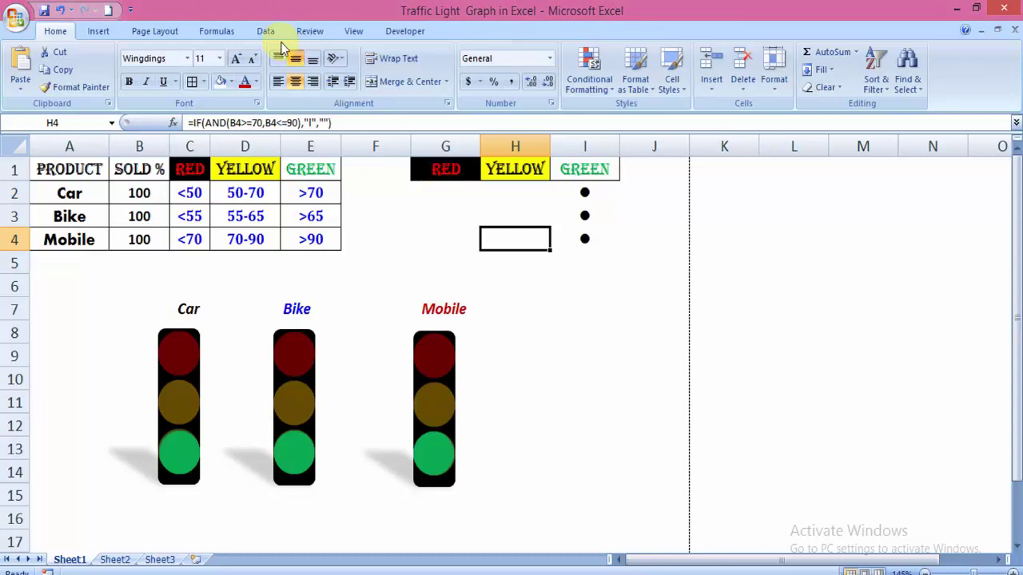
Step: Show the Insert ribbon and briefly select the Mobile traffic light, leaving the dashboard unchanged
left_click(91, 32)
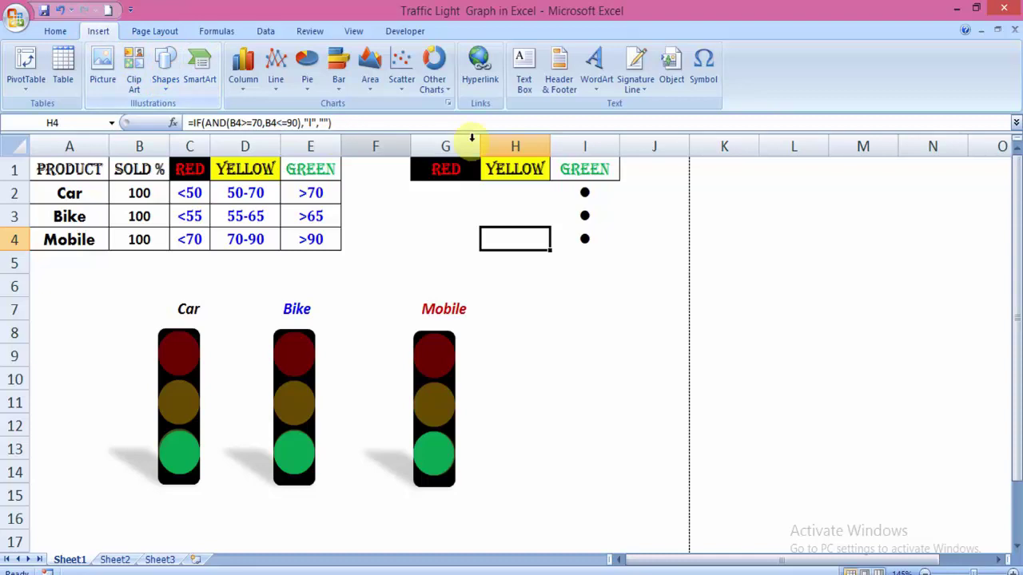
left_click(524, 462)
left_click(431, 372)
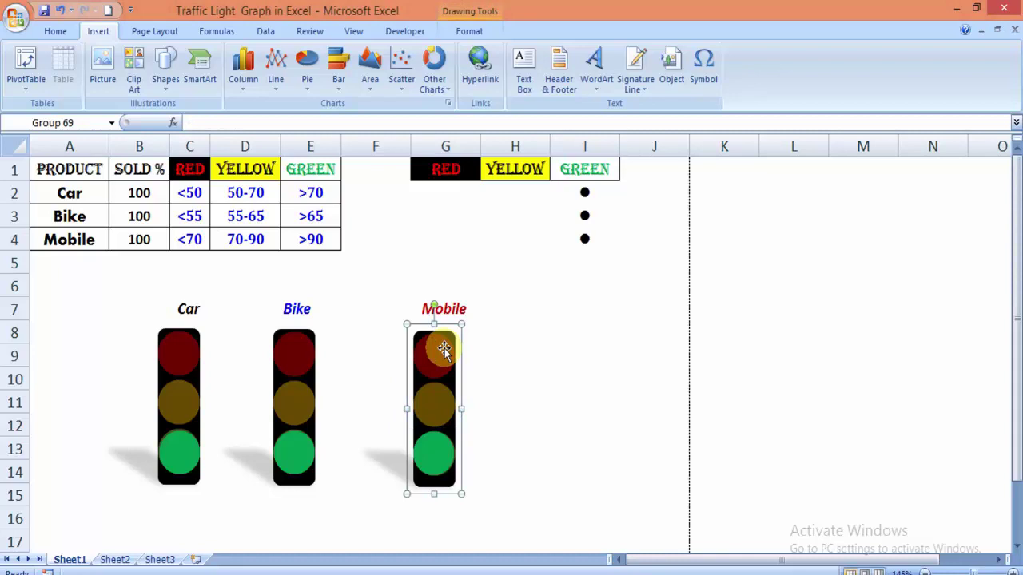
left_click(552, 384)
left_click(136, 198)
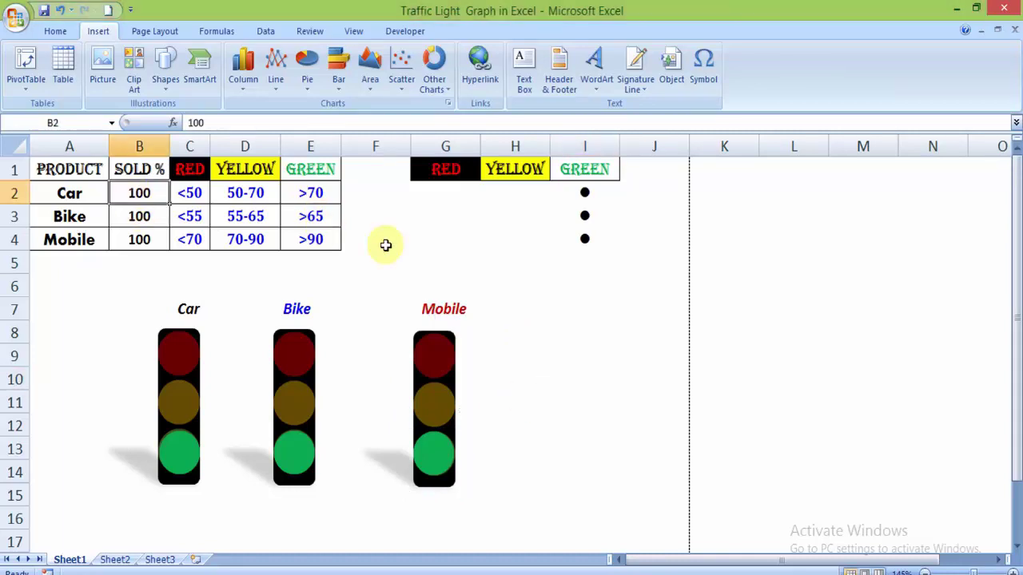
Step: Enter SOLD % values 1 for Car, 60 for Bike and 100 for Mobile
type("1")
key("Return")
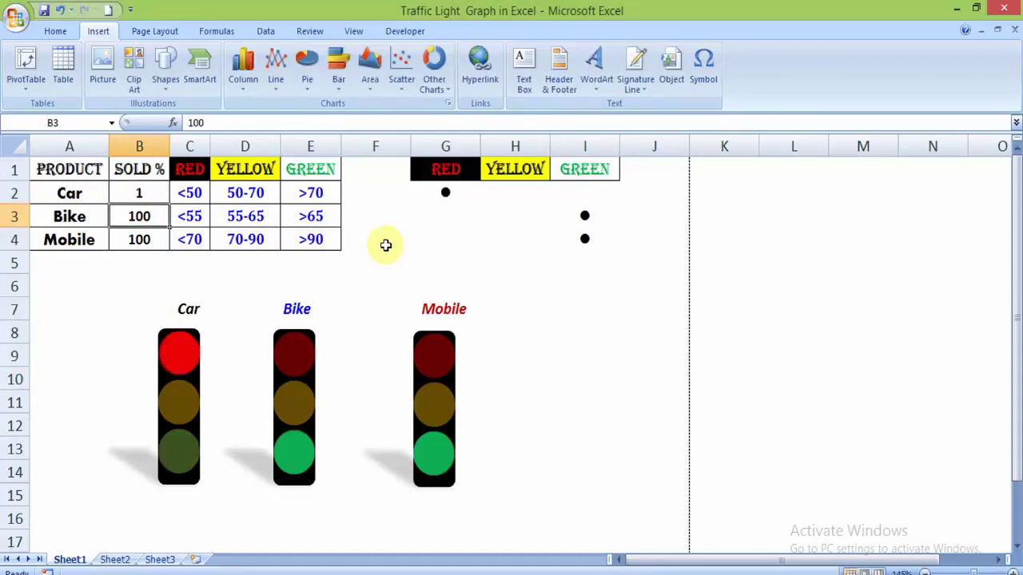
type("60")
key("Return")
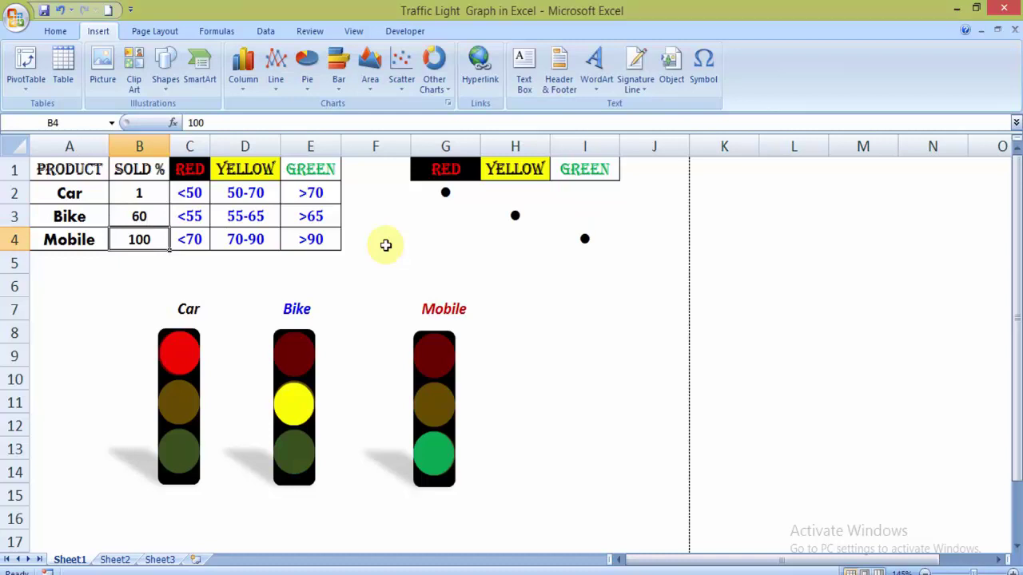
type("100")
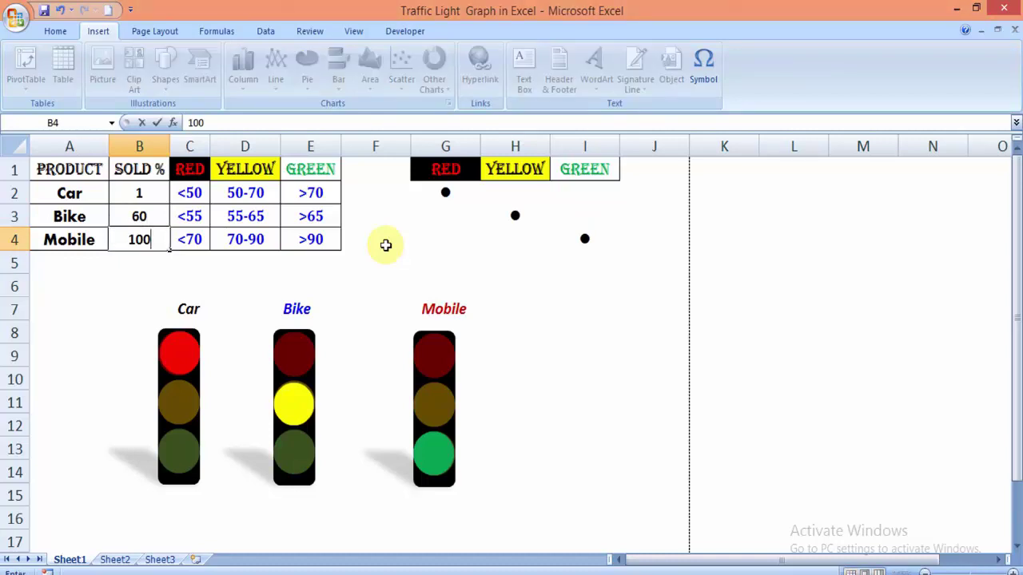
key("Return")
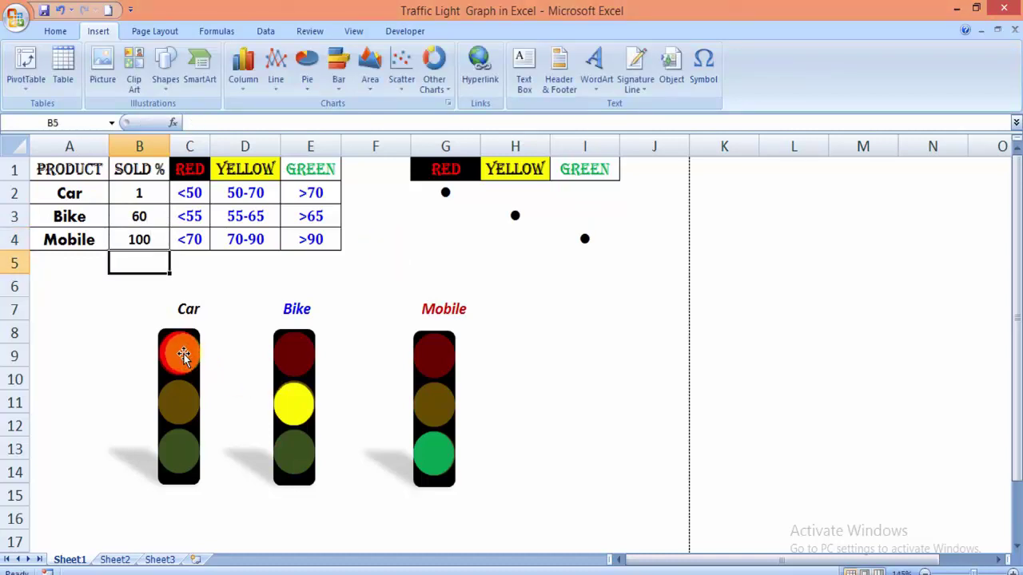